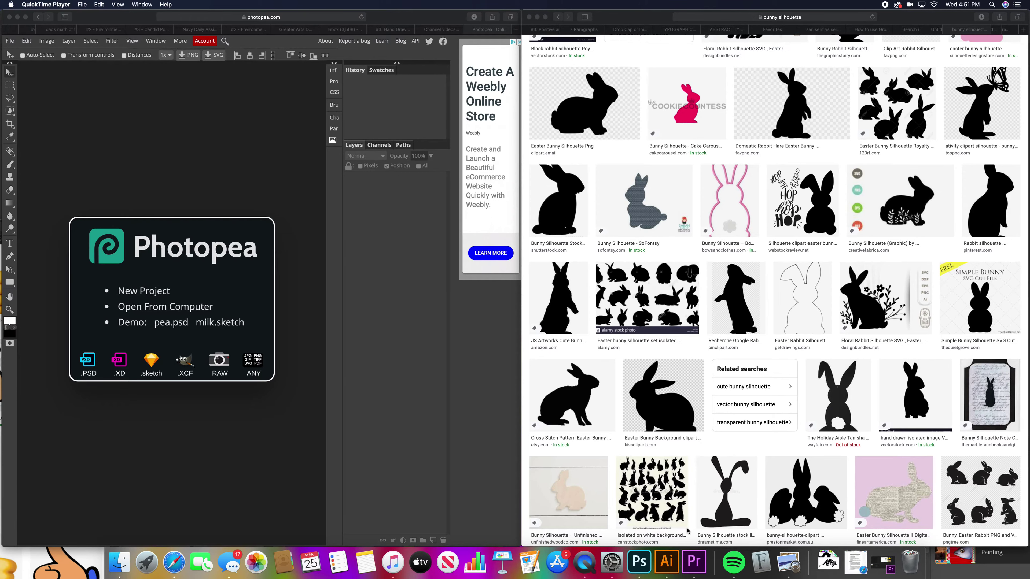
Preview the first black rabbit silhouette from the 'bunny silhouette' image results
scroll(696, 486, up, 15)
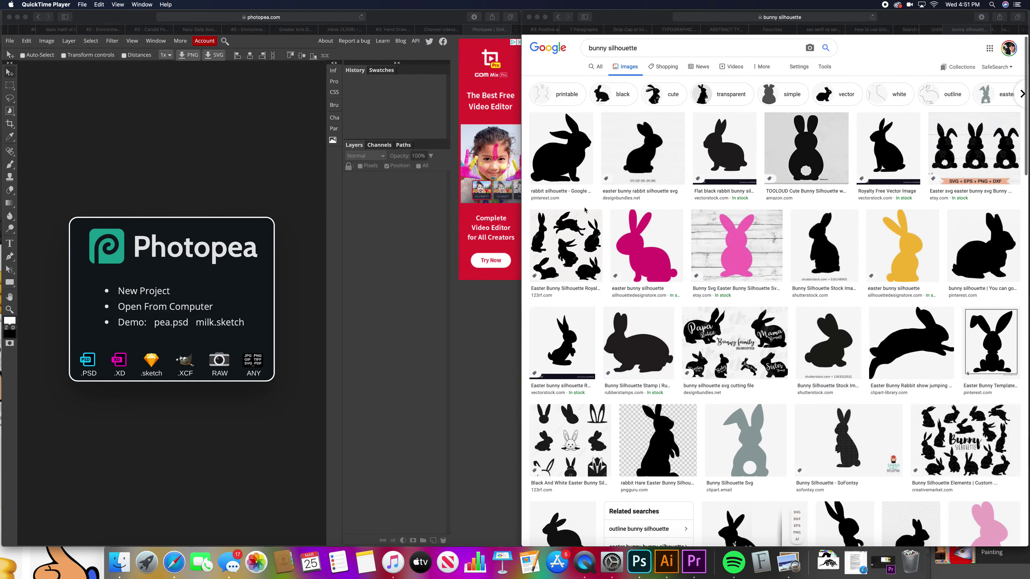
scroll(569, 146, down, 1)
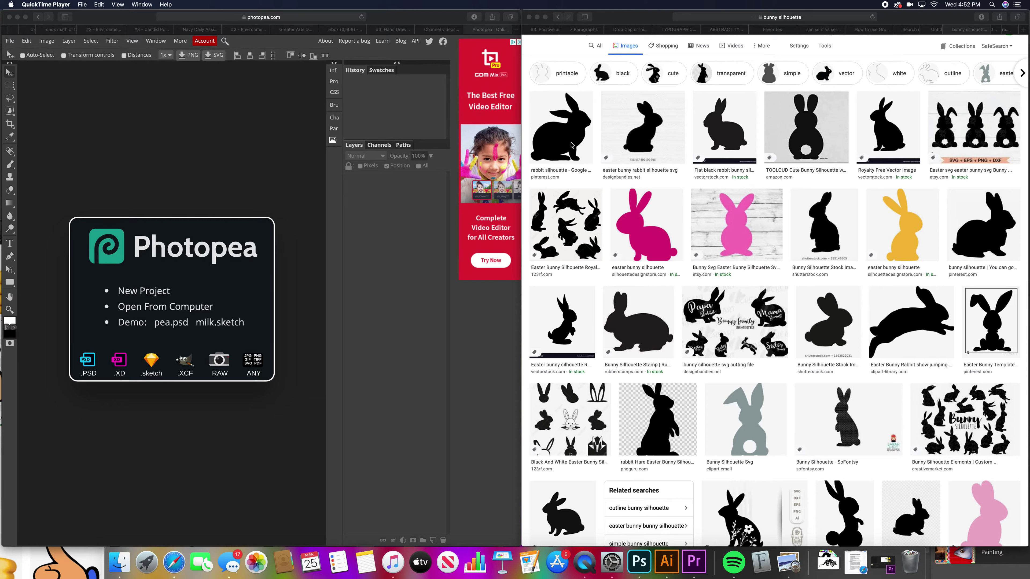
click(571, 145)
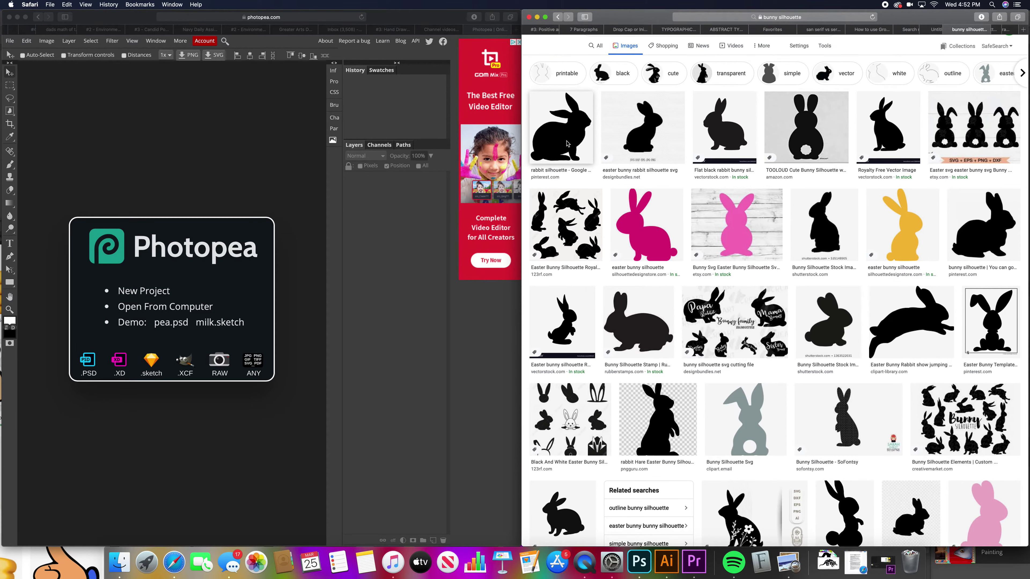
click(571, 145)
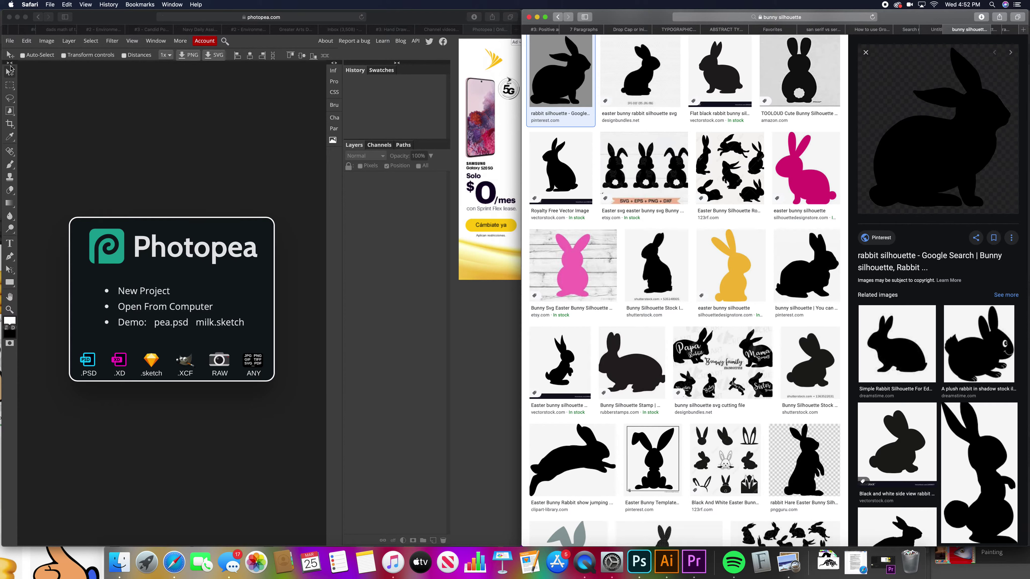
click(9, 43)
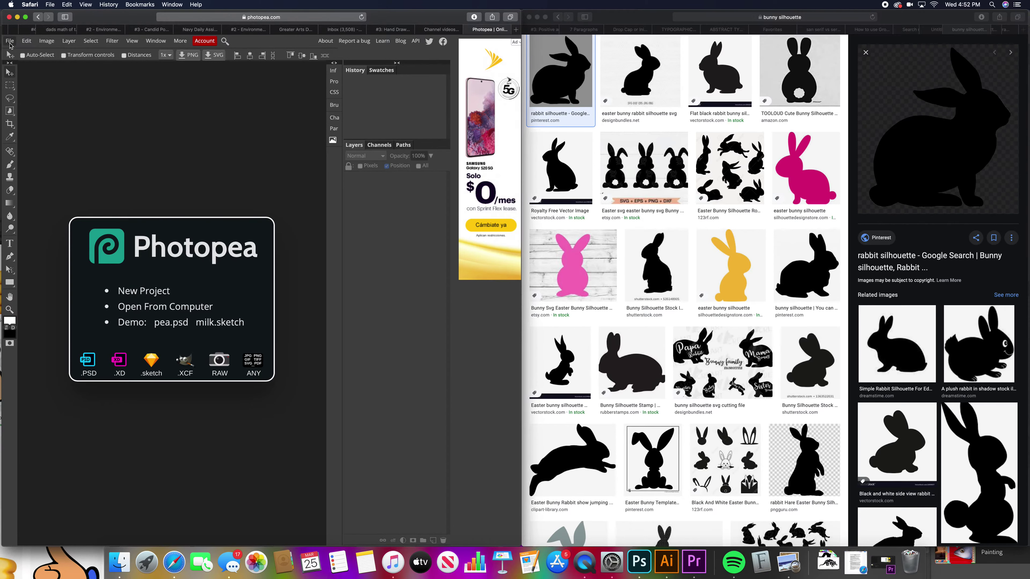
Create a landscape Letter document, 11 × 8.5 in at 300 DPI, named 'animal letters'
click(11, 41)
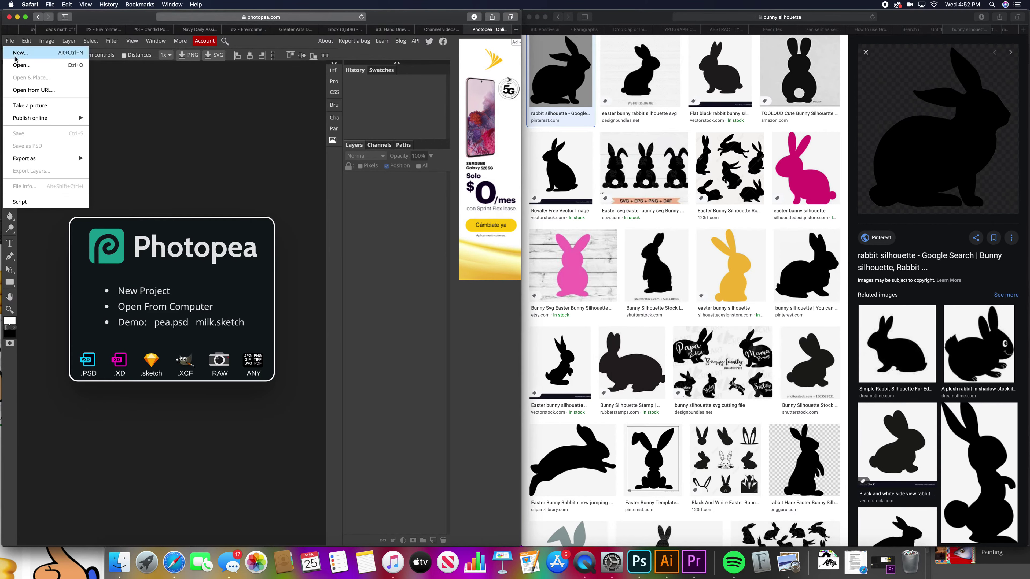
click(45, 57)
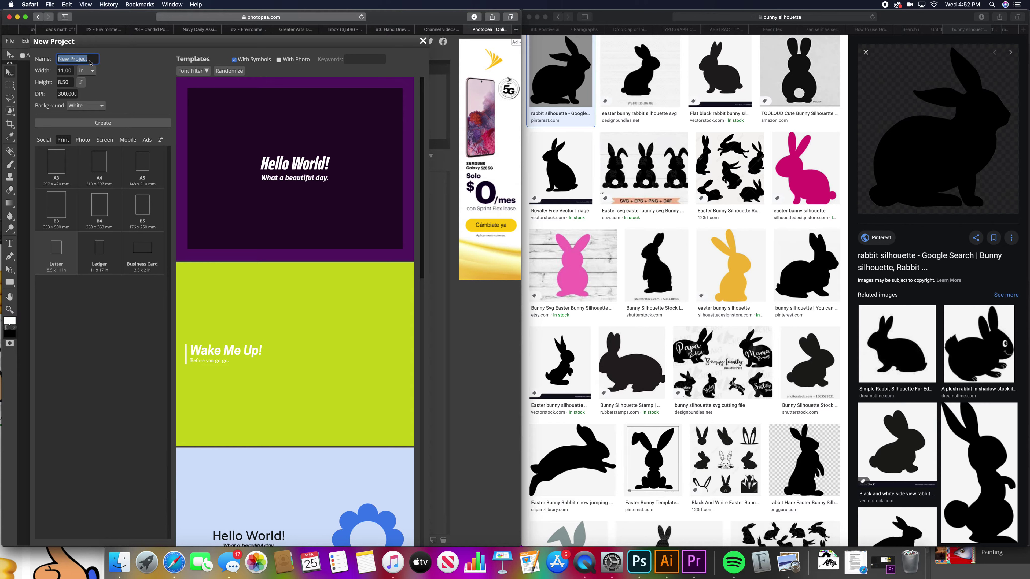
text(animal letters)
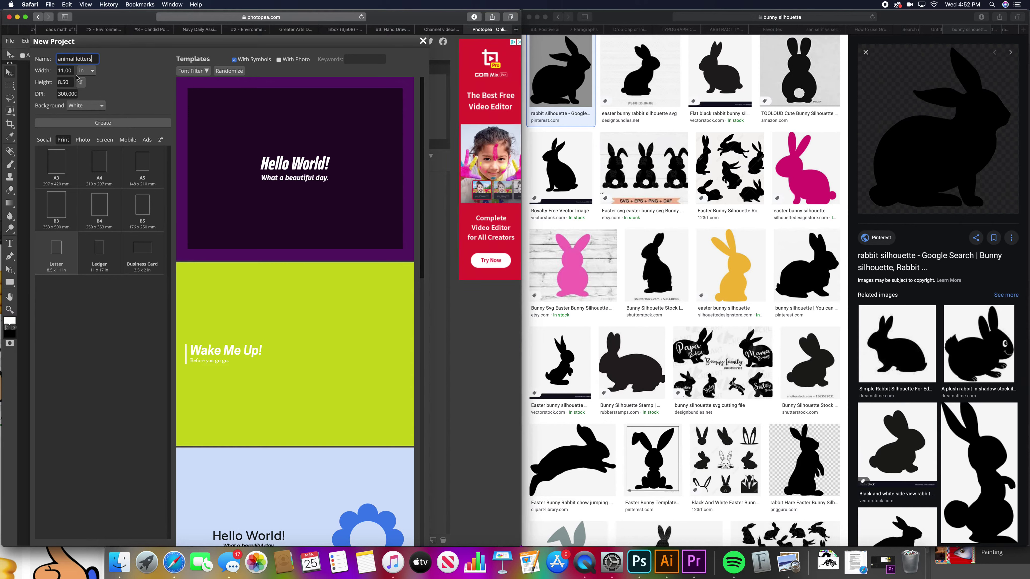
click(44, 140)
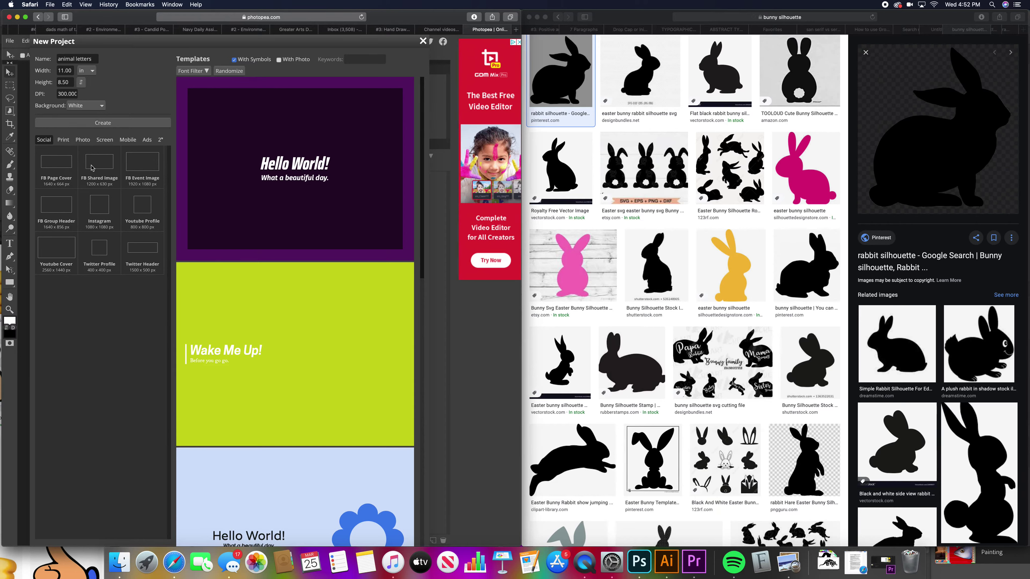
click(63, 140)
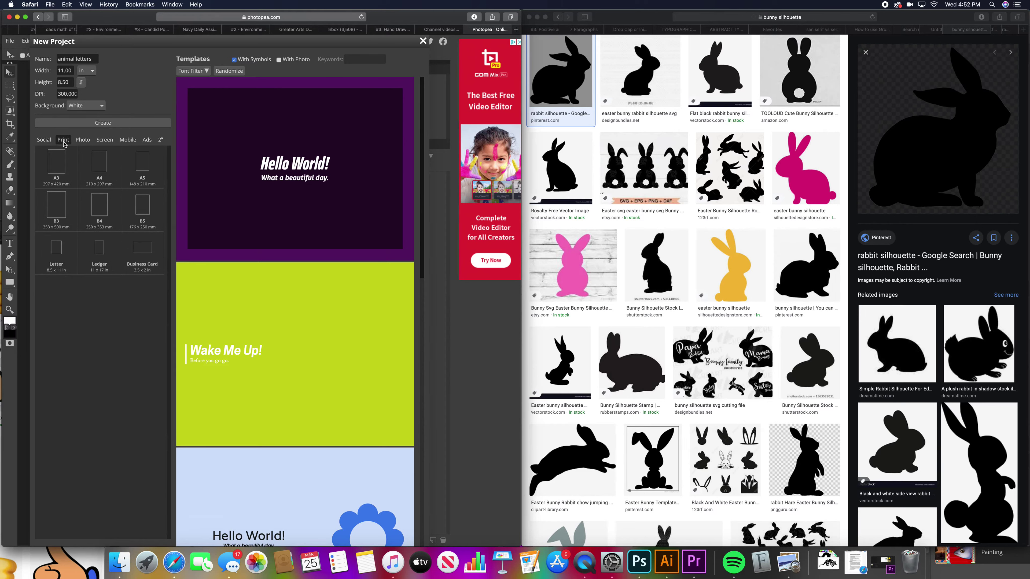
click(58, 252)
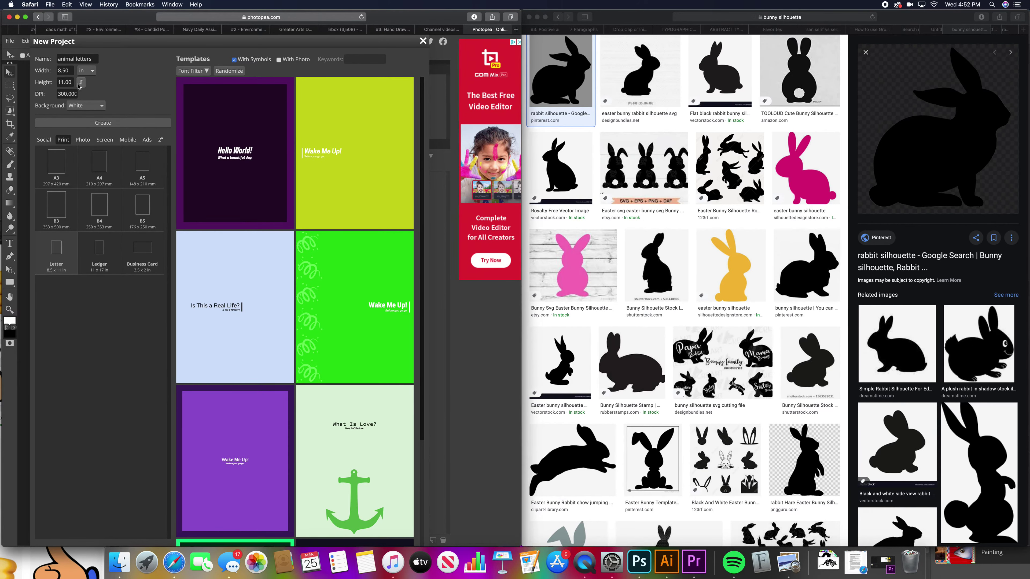
scroll(83, 97, down, 1)
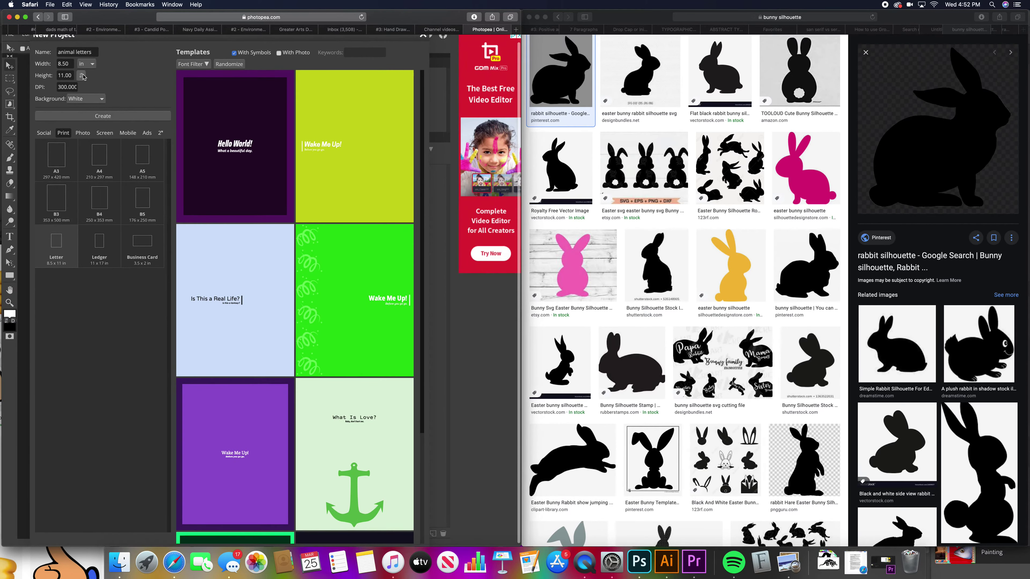
click(81, 77)
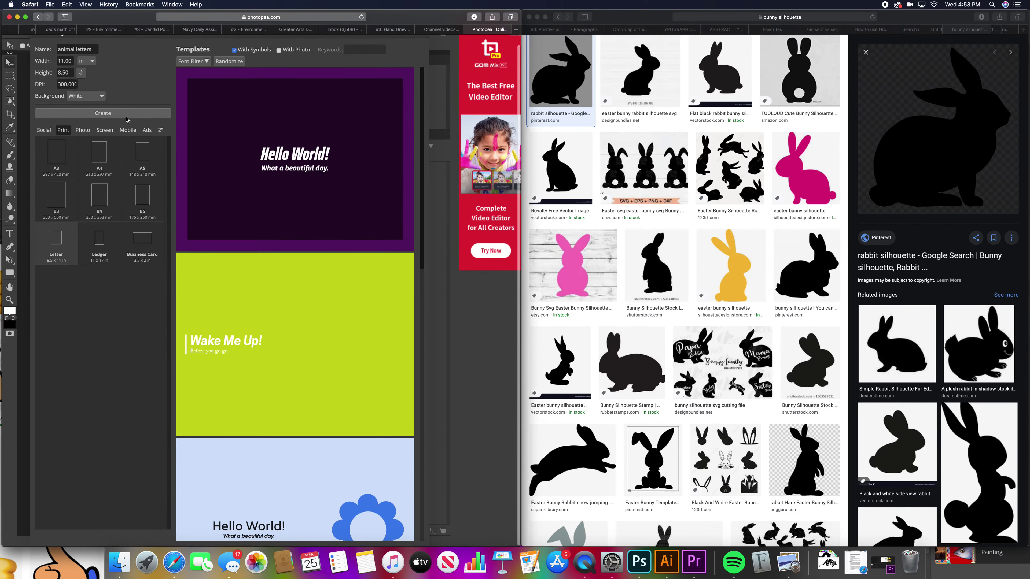
click(129, 118)
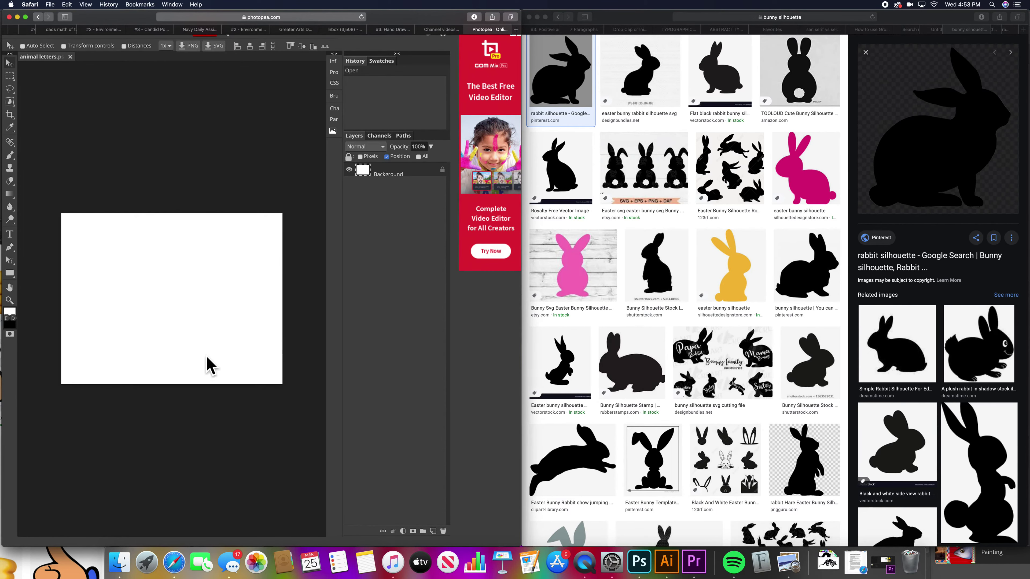
drag(562, 77, 159, 295)
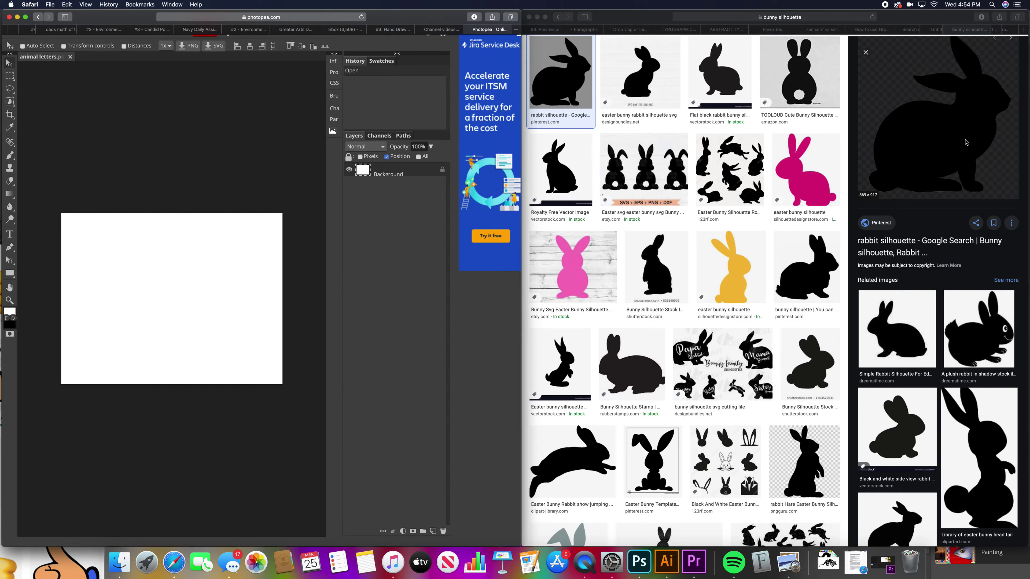
click(944, 168)
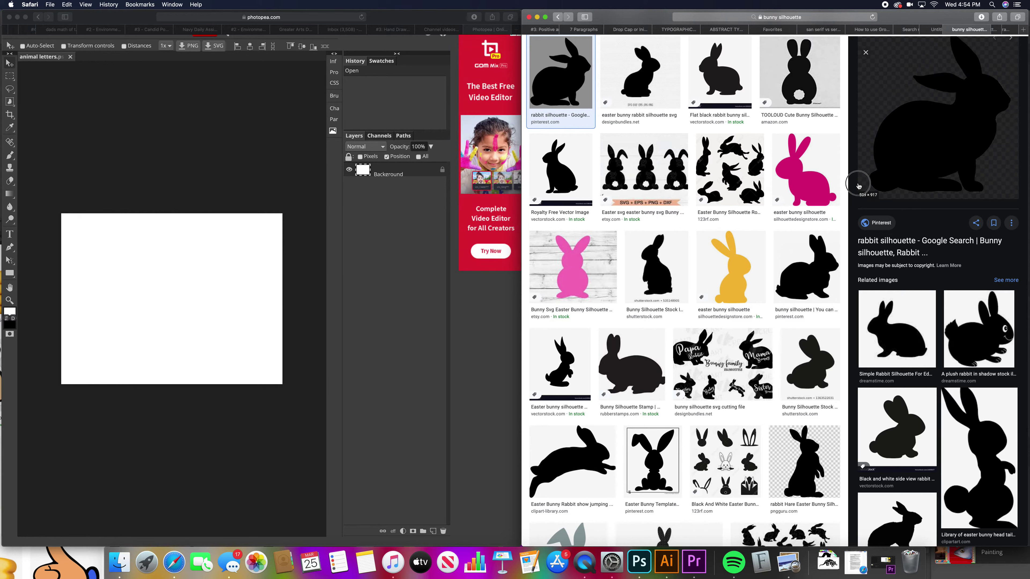
click(942, 177)
drag(942, 178, 180, 306)
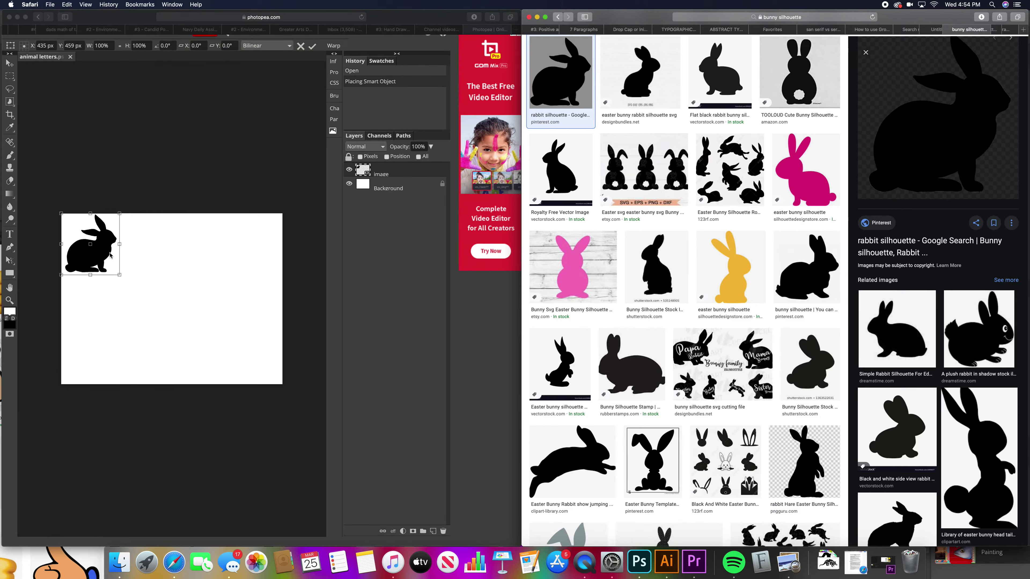
Enlarge and position the placed rabbit silhouette to fill most of the page
click(130, 271)
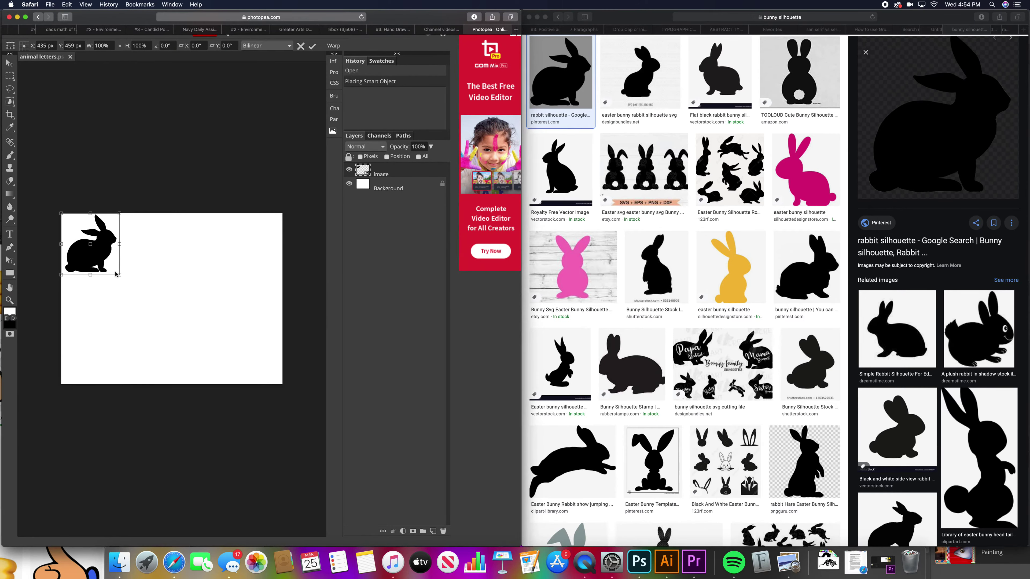
drag(117, 273, 239, 383)
drag(190, 336, 197, 333)
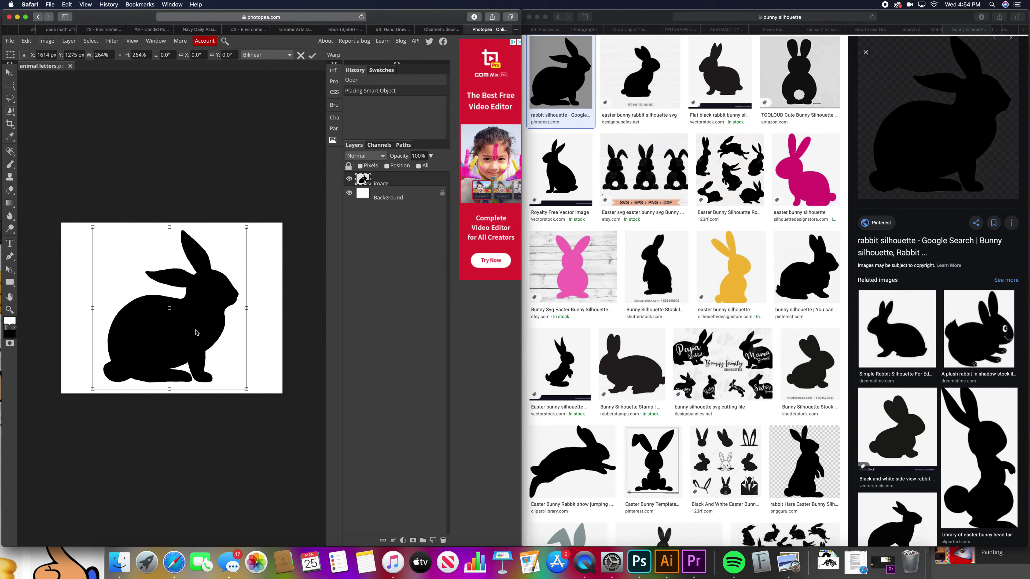
key(Return)
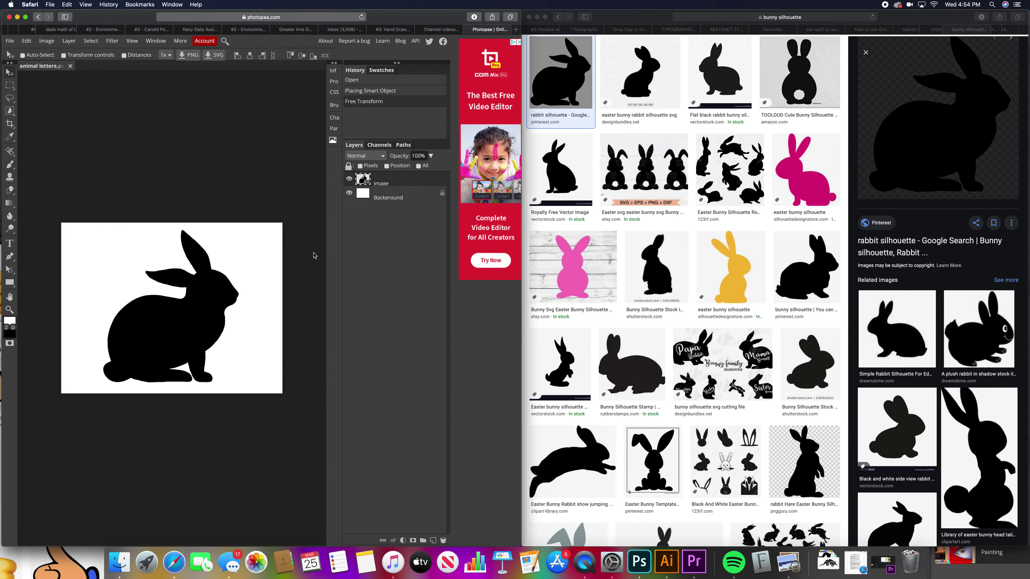
Rename the rabbit image layer to 'bunny'
double_click(382, 184)
text(bunny)
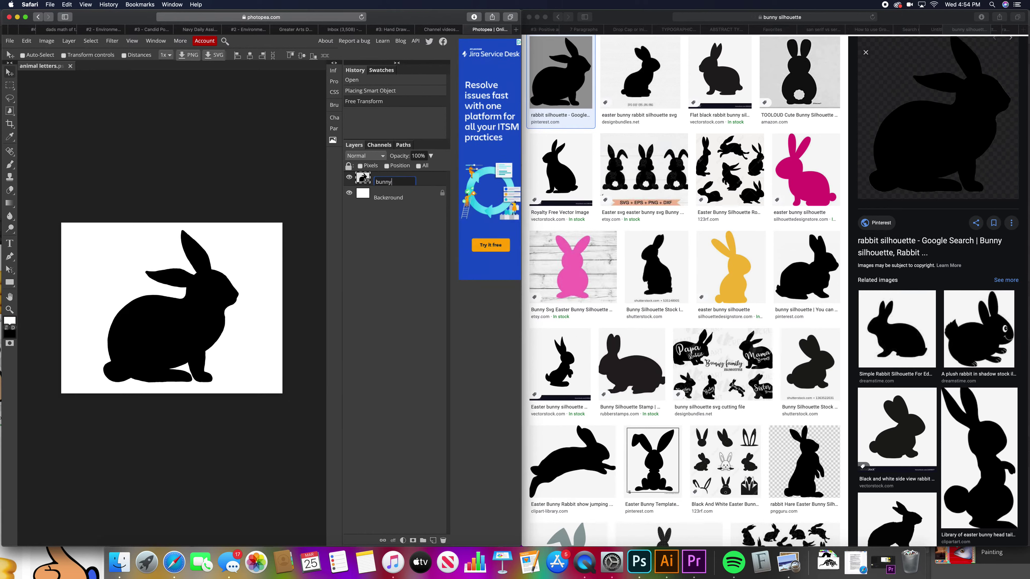
key(Return)
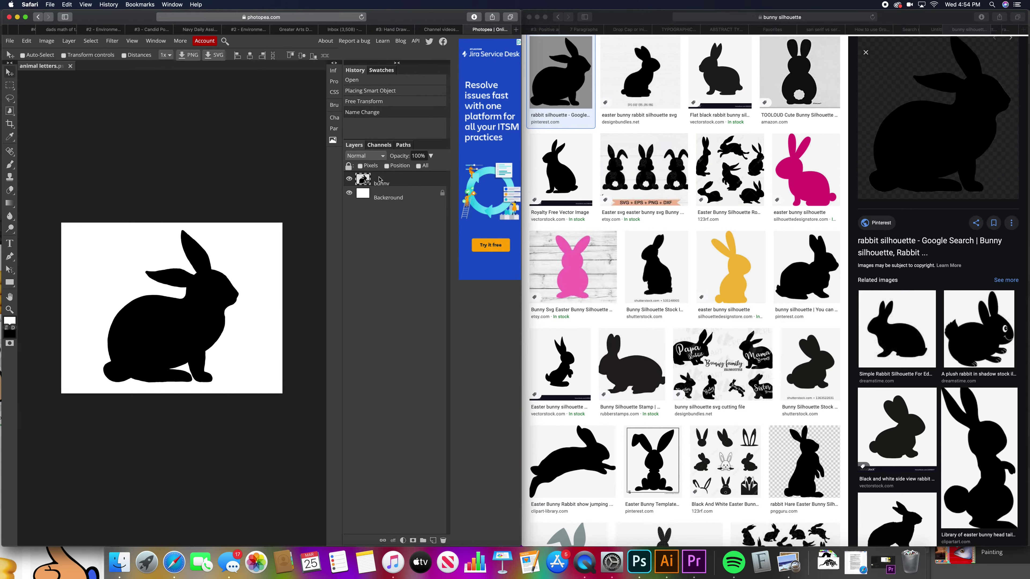
click(994, 35)
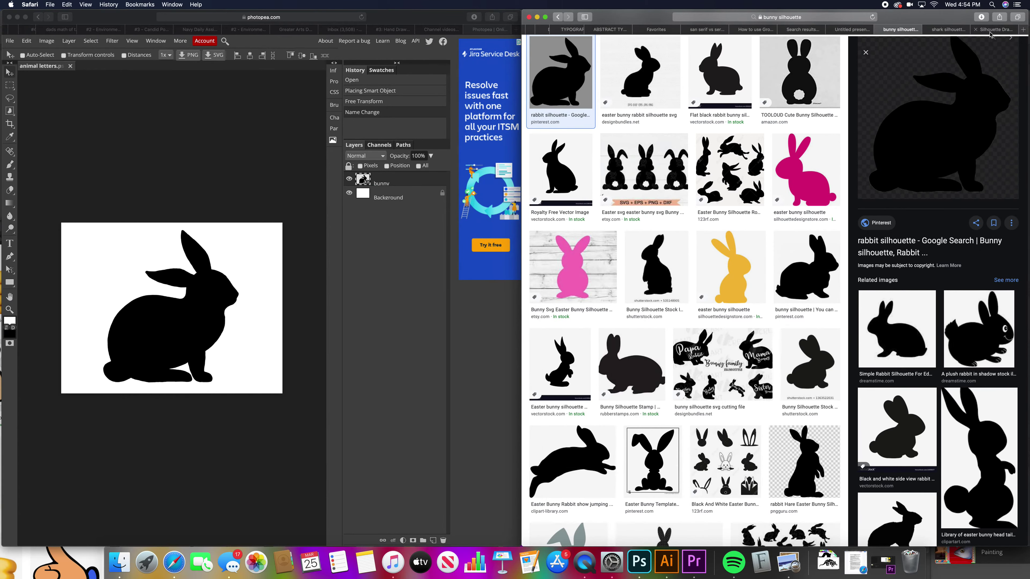
Place the shark silhouette above the bunny, enlarge it across the canvas, and go full screen
click(948, 30)
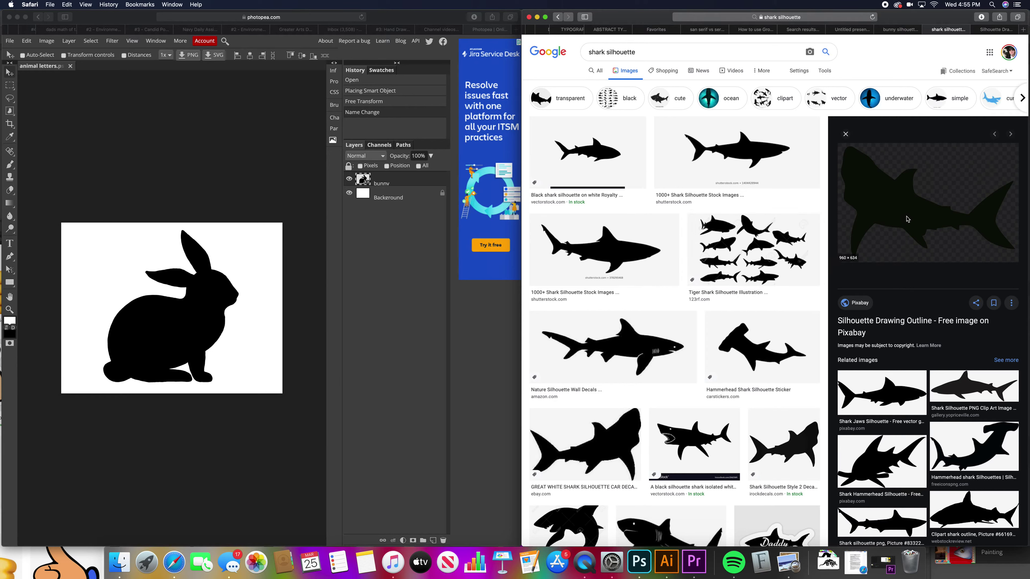
drag(881, 192, 264, 360)
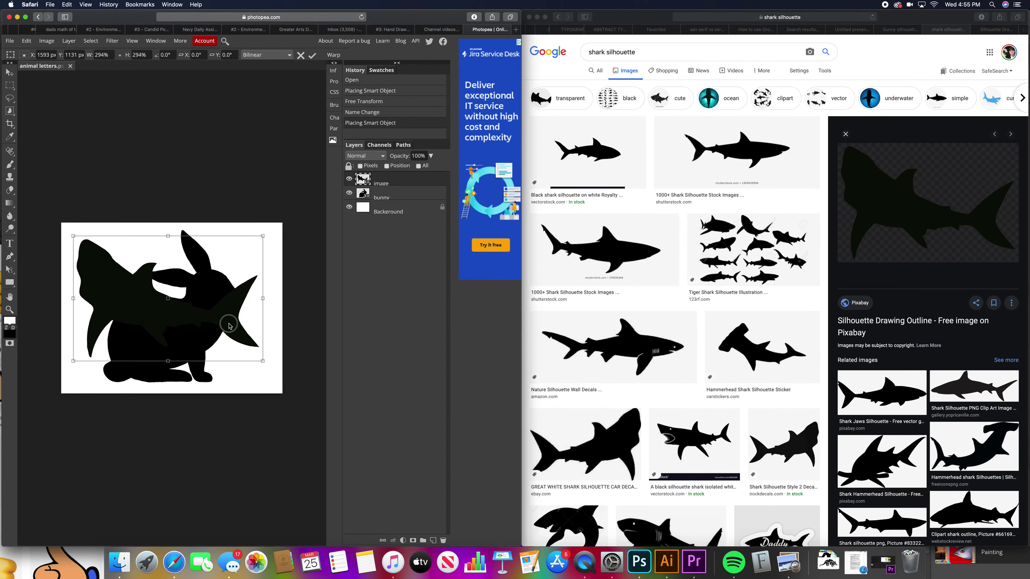
drag(229, 326, 237, 329)
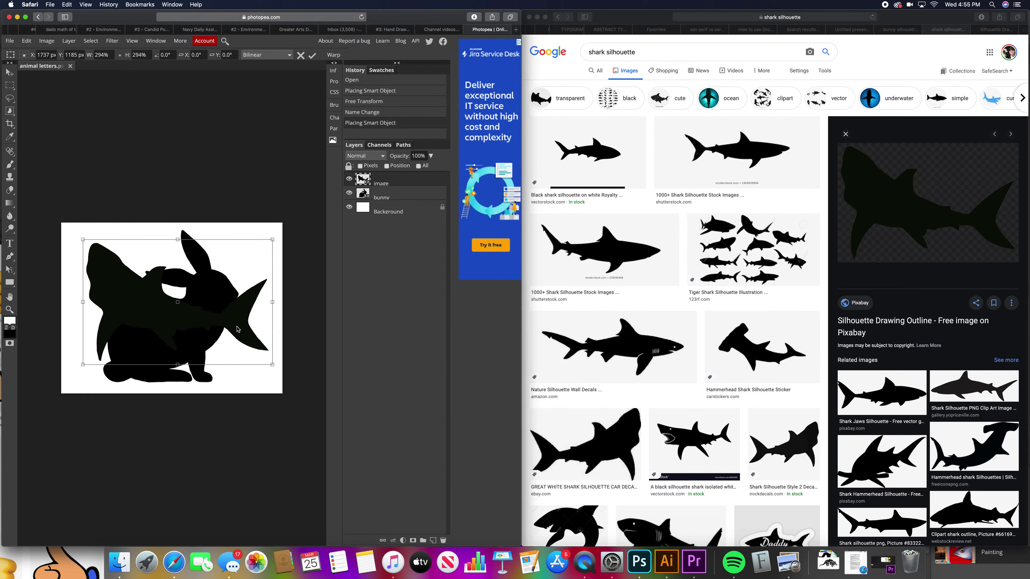
key(Return)
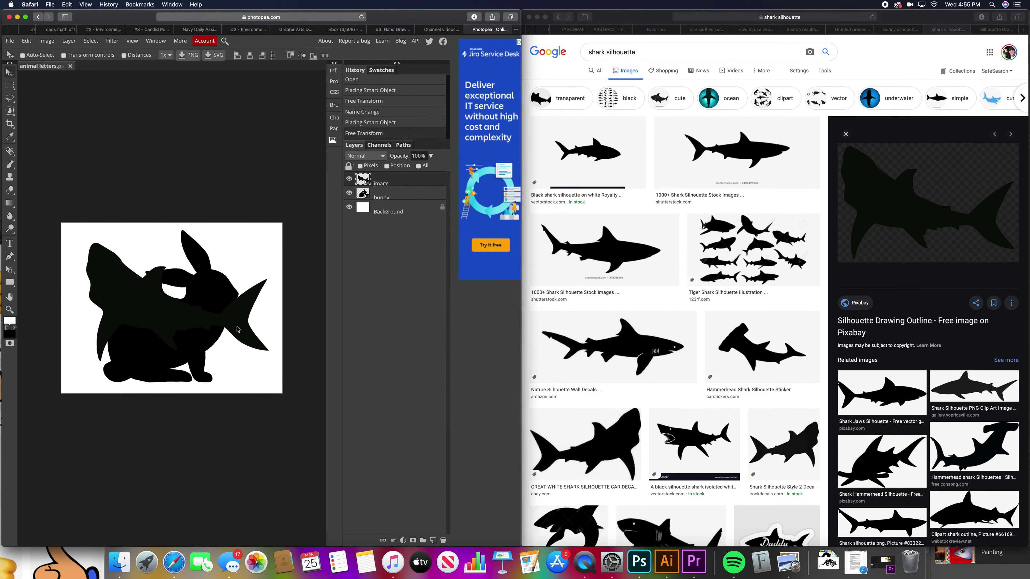
click(25, 17)
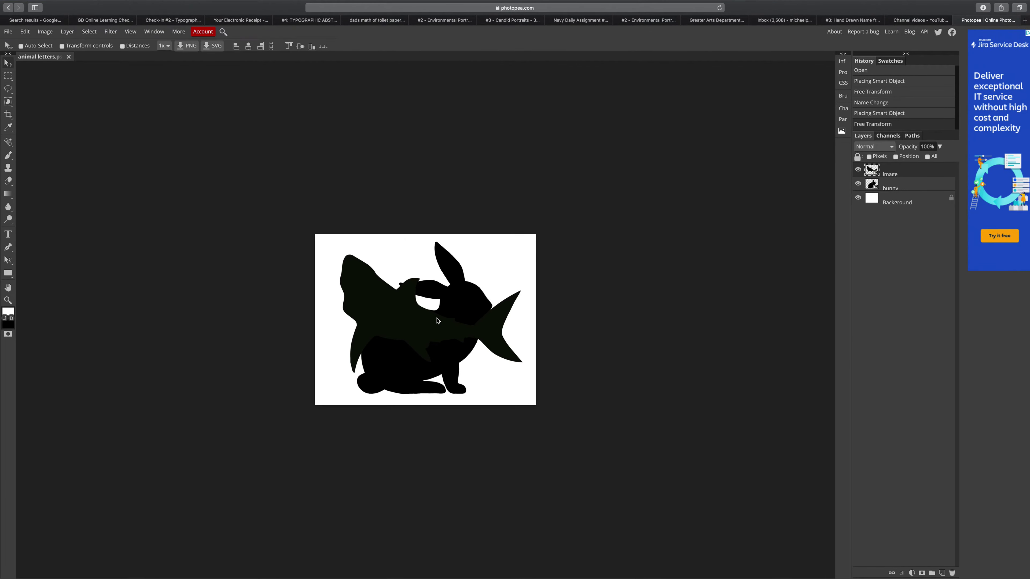
Hide the shark image layer so only the black bunny shows, adjusting the zoom
click(858, 169)
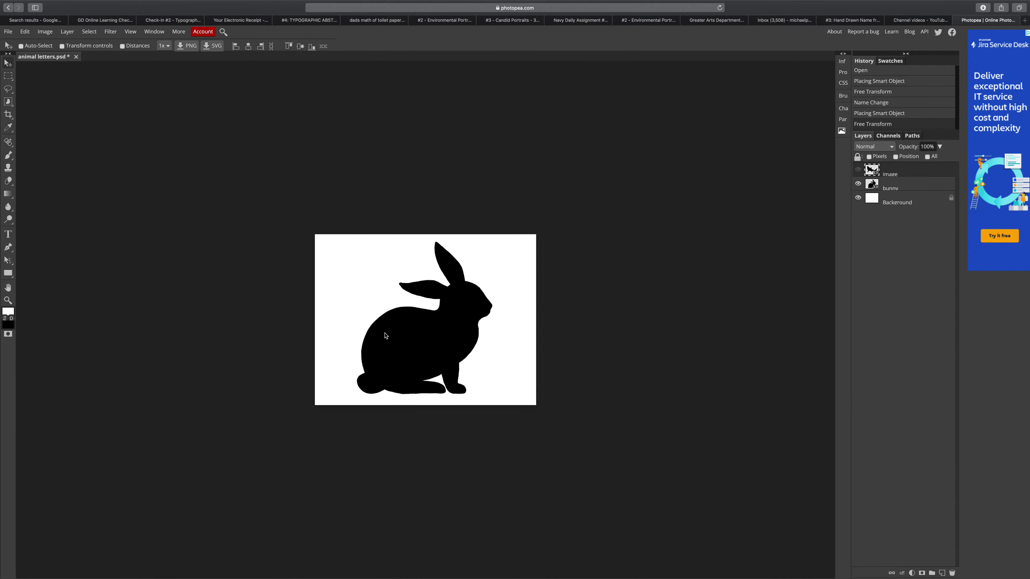
key(super+equal)
key(super+equal)
key(super+minus)
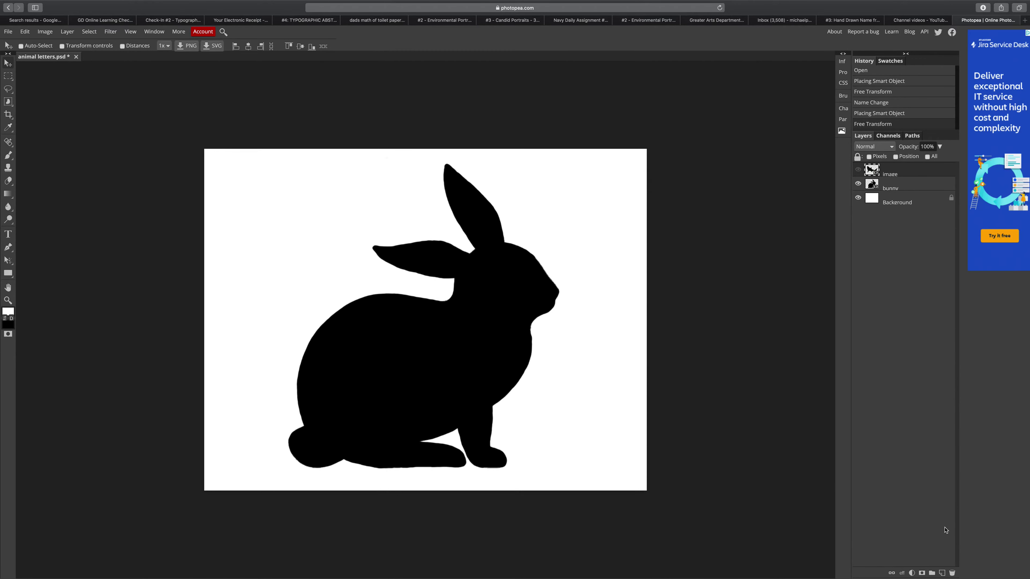
Add an empty layer named 'Bunny Type' between the shark image and bunny layers
click(942, 573)
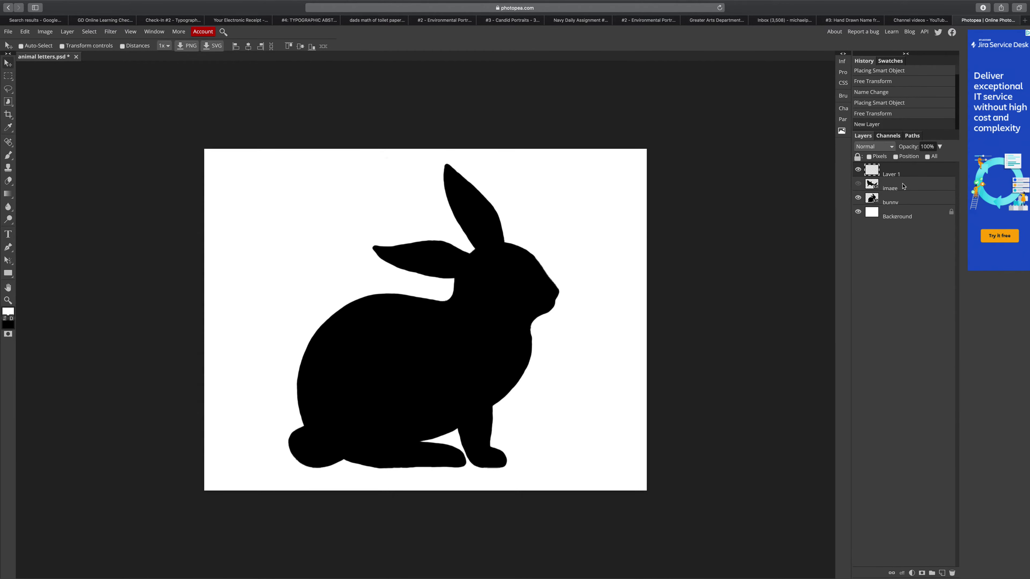
drag(896, 178, 891, 189)
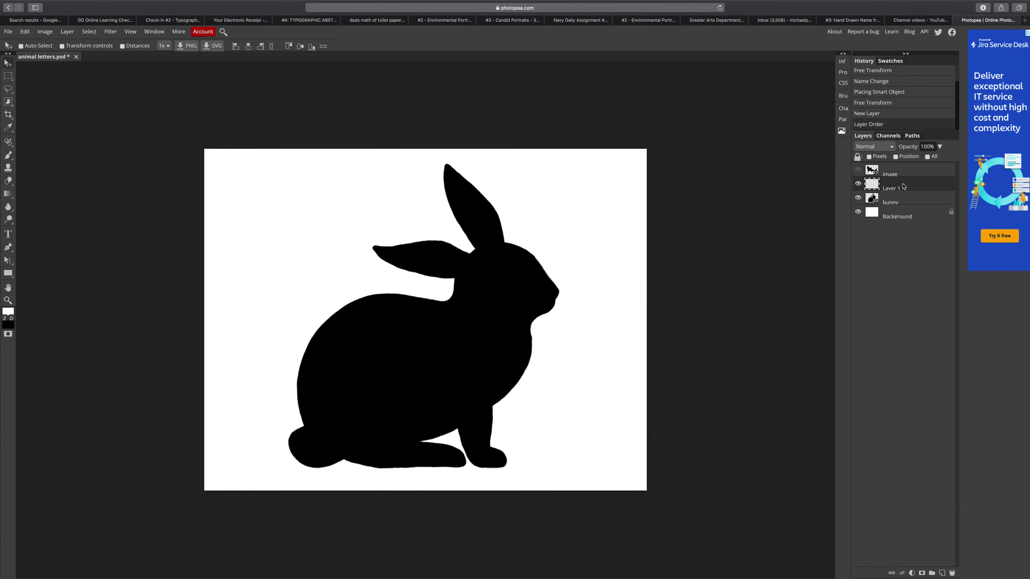
double_click(890, 189)
text(Bunn)
text(y Te)
text(ype)
key(Return)
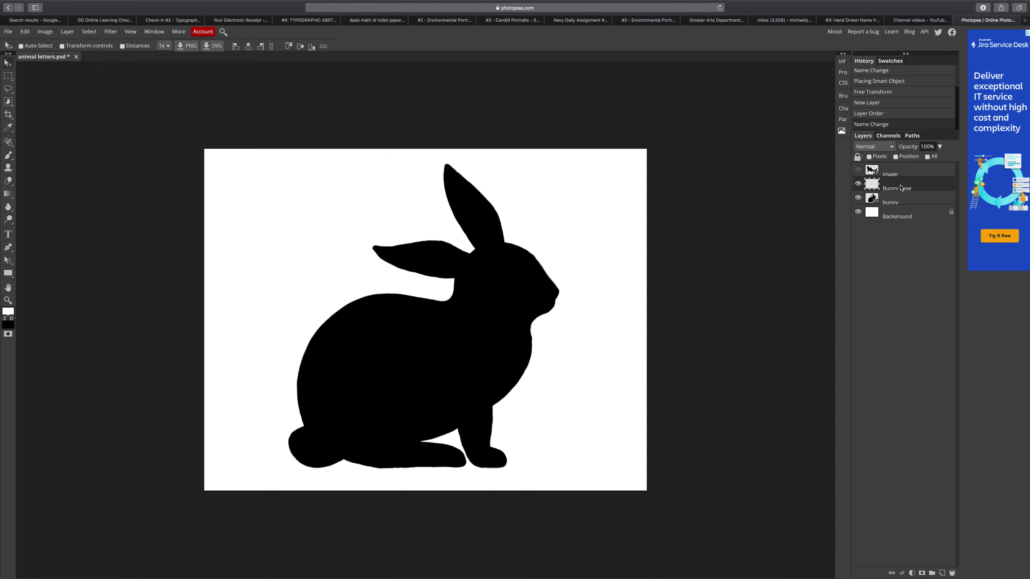
Set up the Brush tool with a 7 px round brush at 100% hardness
click(9, 158)
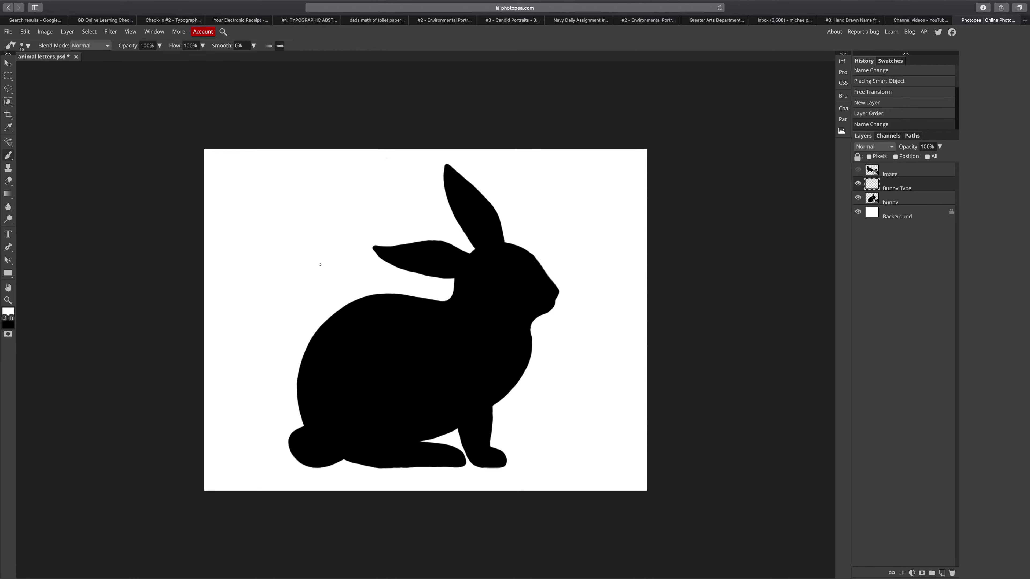
click(27, 46)
mouse_move(48, 70)
mouse_down()
mouse_move(77, 68)
mouse_move(43, 71)
mouse_up()
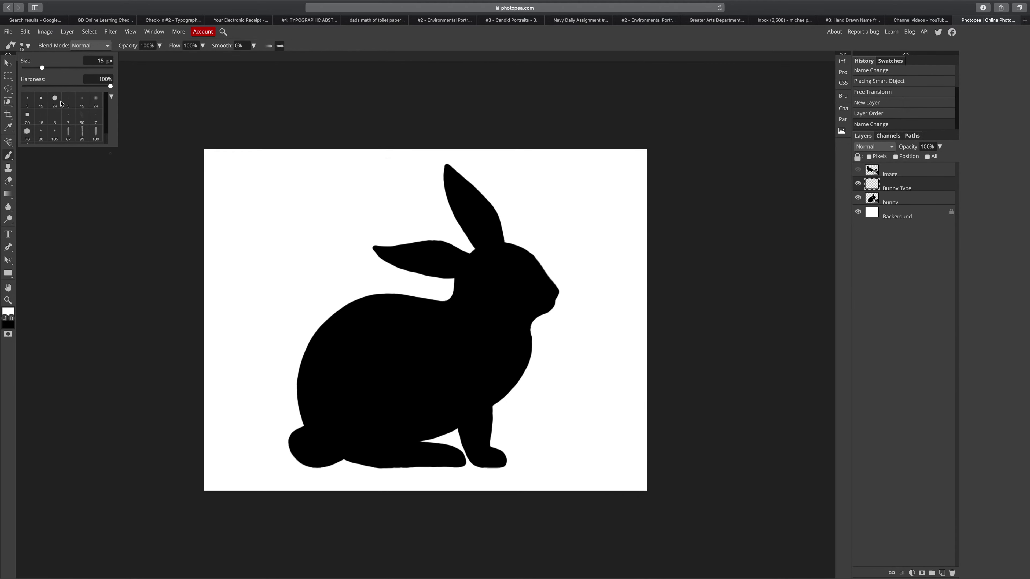
click(29, 48)
click(28, 48)
mouse_move(47, 69)
mouse_down()
mouse_move(74, 69)
mouse_move(47, 69)
mouse_up()
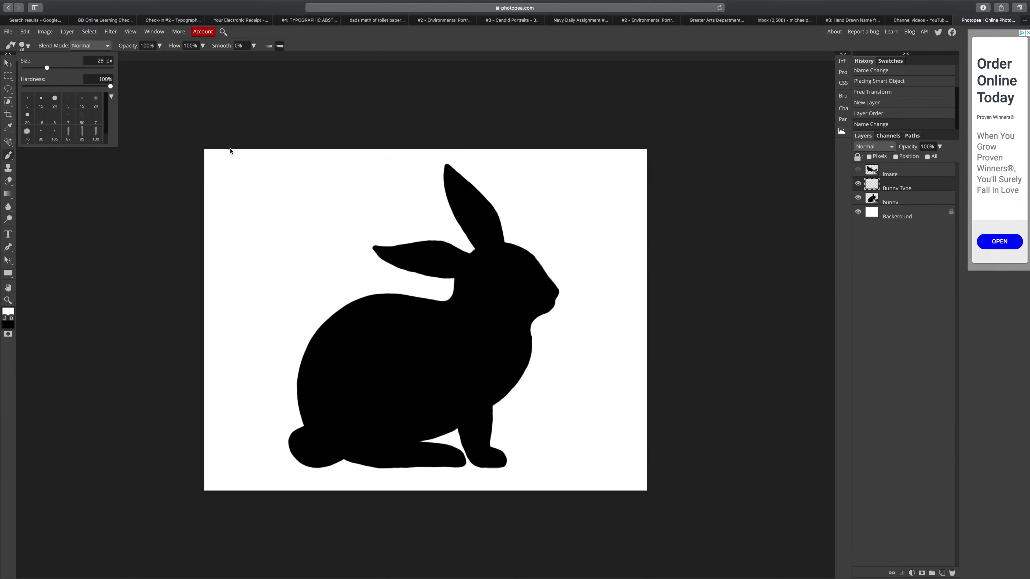
drag(47, 69, 38, 72)
click(335, 42)
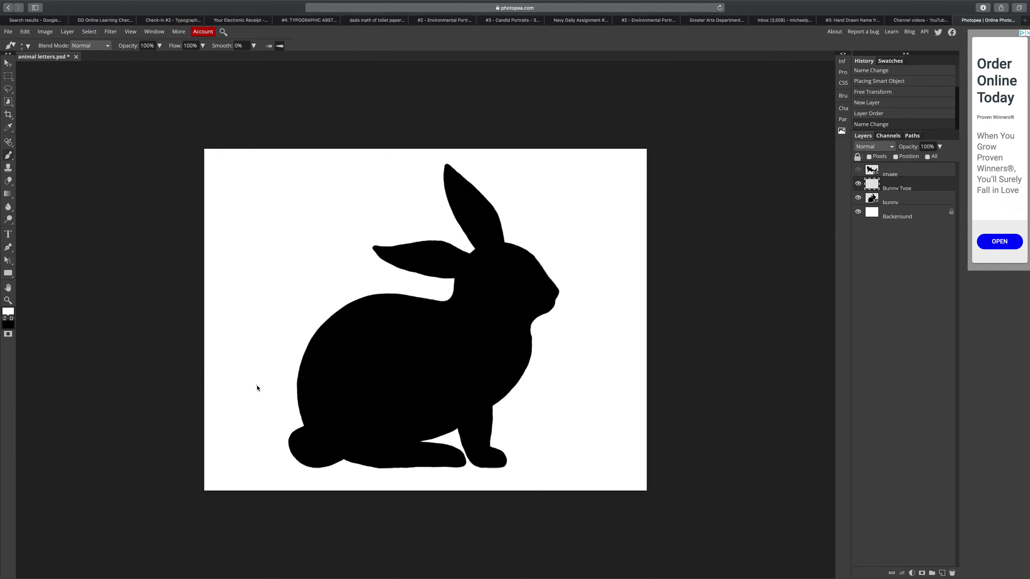
mouse_move(330, 377)
mouse_down()
mouse_move(381, 420)
mouse_move(377, 365)
mouse_move(437, 359)
mouse_up()
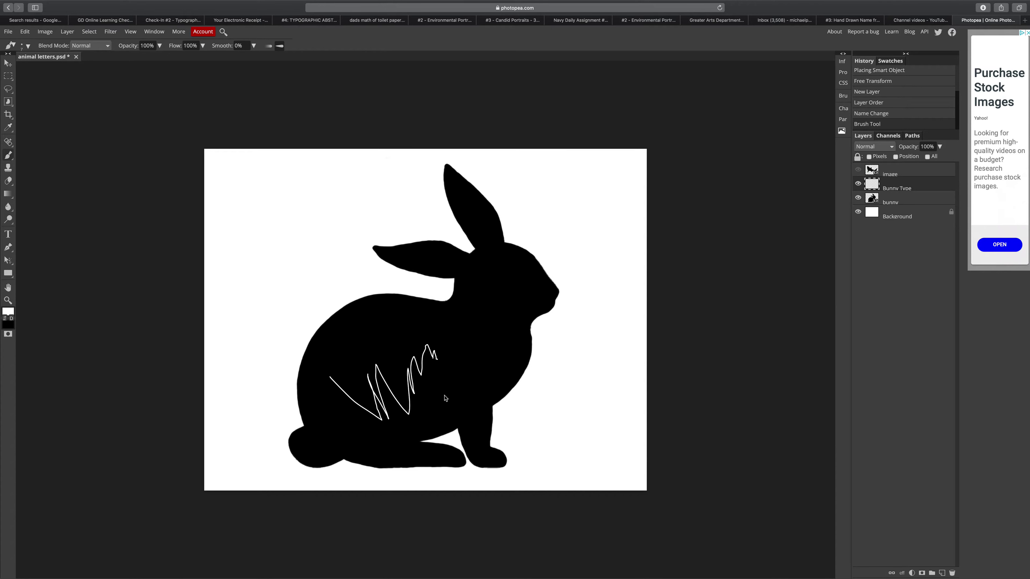
key(super+z)
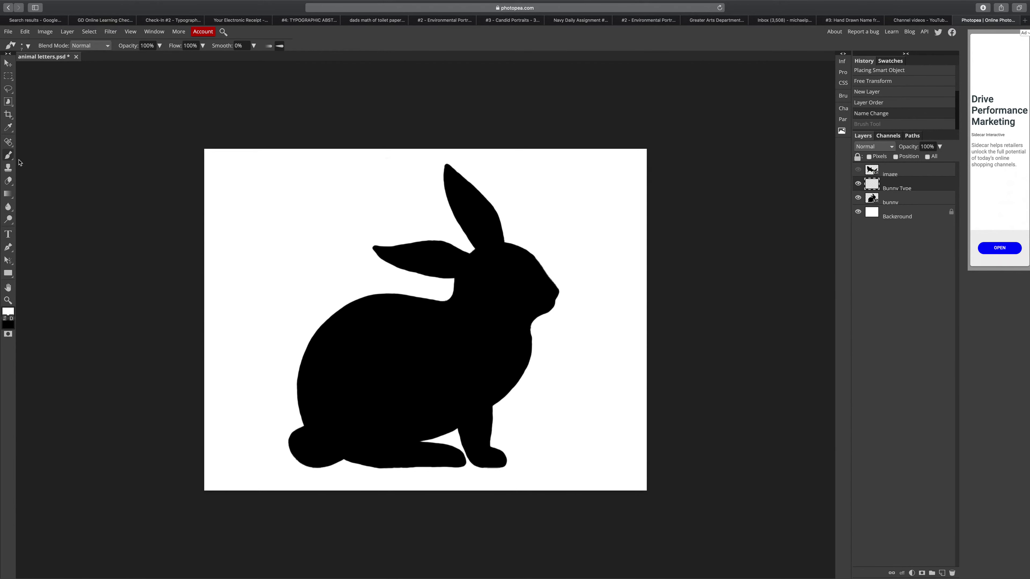
Paint a thin white line down the bunny's neck from behind the ear to under the chin
mouse_move(455, 280)
mouse_down()
mouse_move(486, 284)
mouse_move(537, 318)
mouse_up()
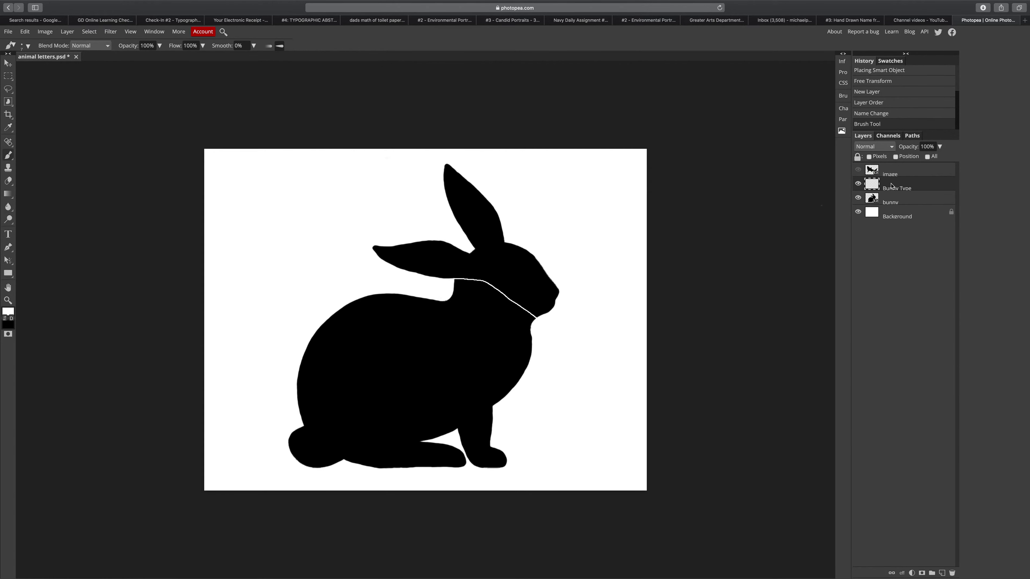
click(9, 181)
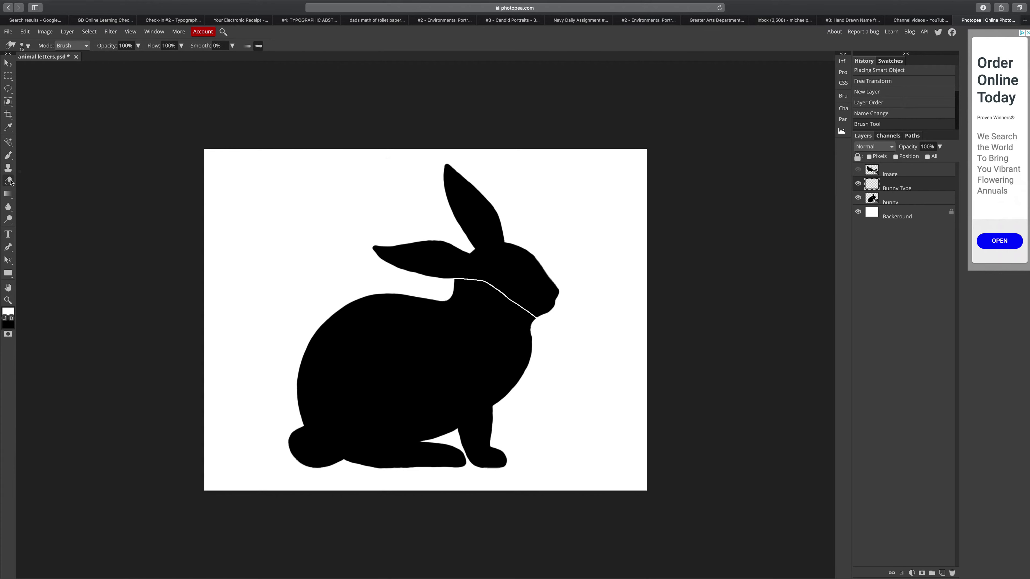
mouse_move(534, 310)
mouse_down()
mouse_move(526, 302)
mouse_move(529, 314)
mouse_up()
key(super+z)
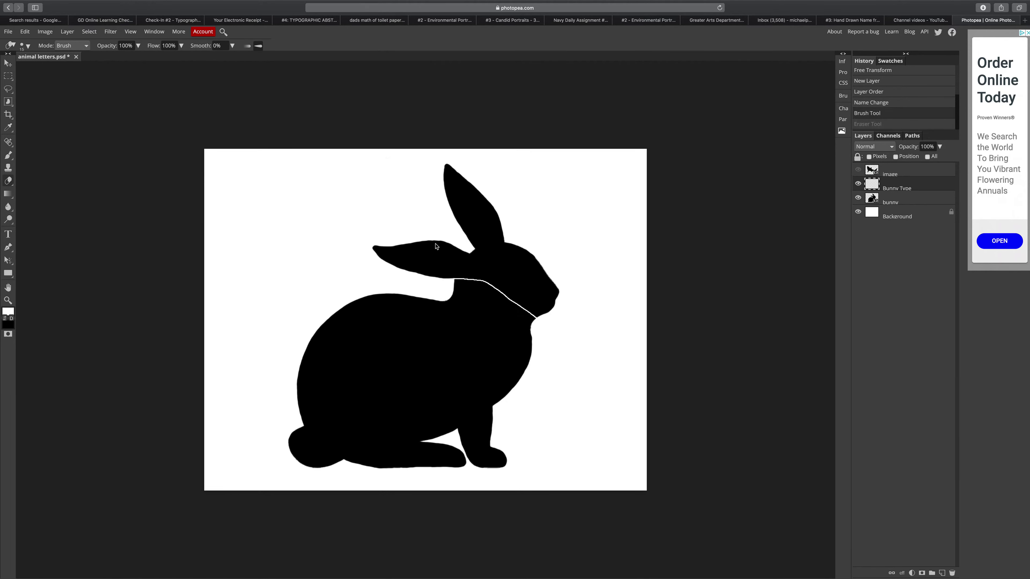
click(8, 155)
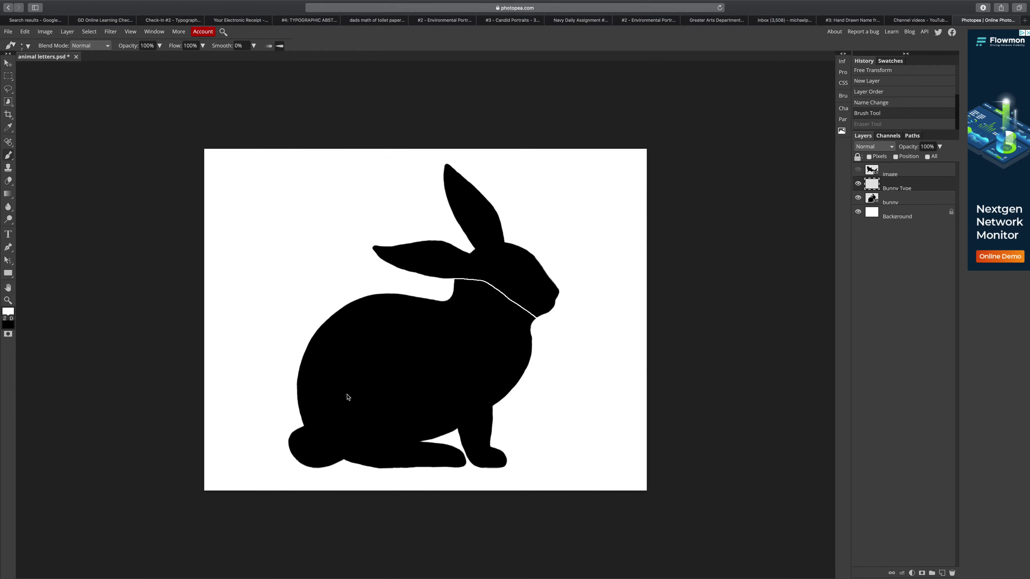
click(313, 418)
key(ctrl+z)
click(348, 423)
key(ctrl+z)
mouse_move(493, 411)
mouse_down()
mouse_move(459, 352)
mouse_move(401, 294)
mouse_up()
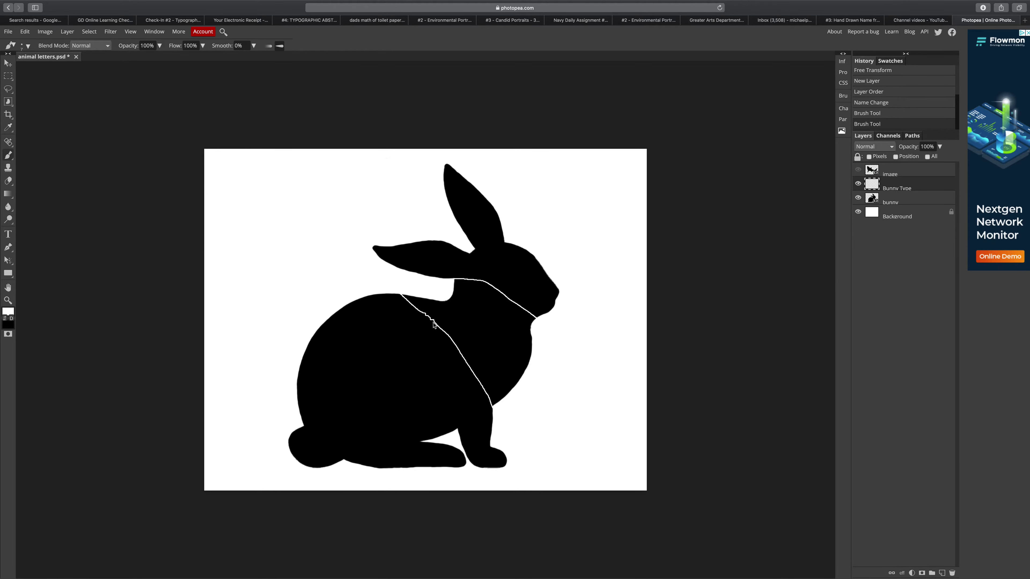
key(ctrl+z)
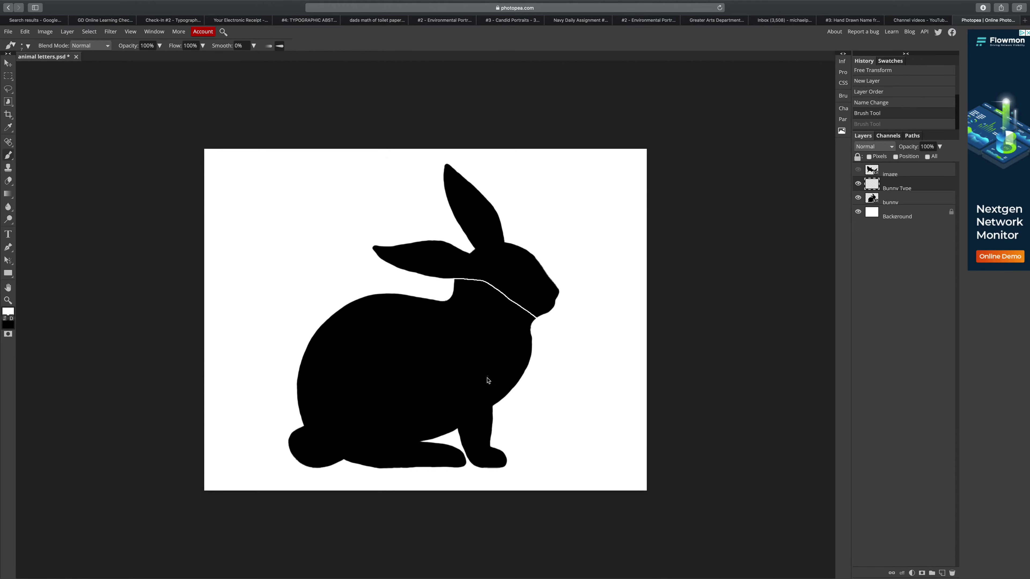
Paint thin white strokes across the bunny's neck, chest and legs, redoing the chest stroke diagonally
drag(494, 408, 438, 300)
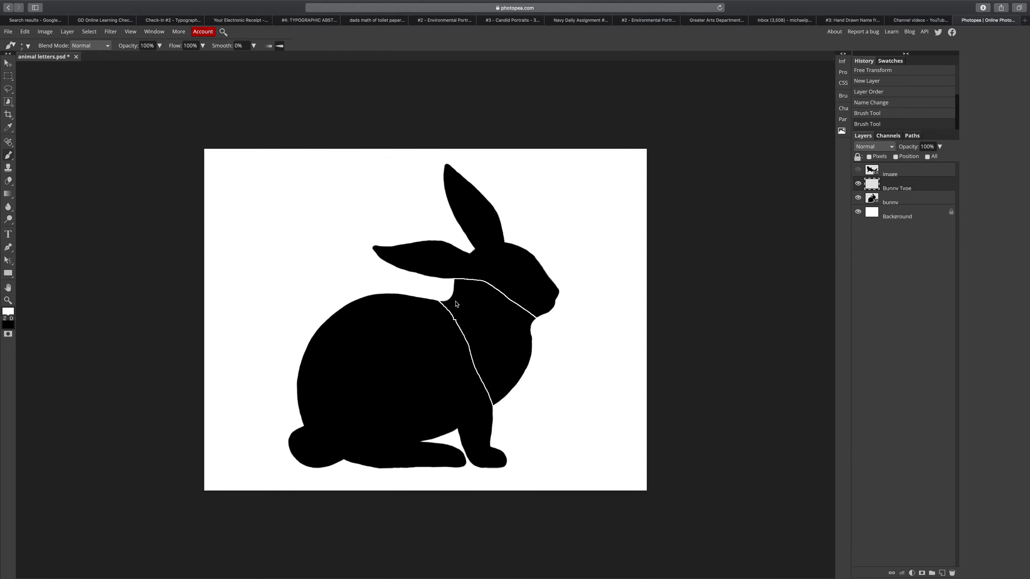
mouse_move(448, 299)
mouse_down()
mouse_move(488, 308)
mouse_move(446, 297)
mouse_up()
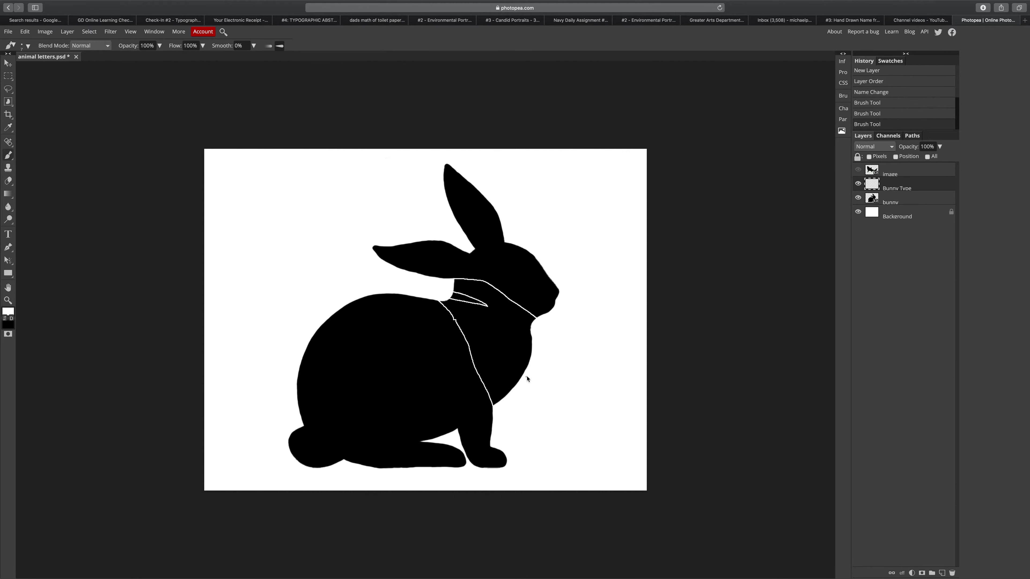
mouse_move(532, 342)
mouse_down()
mouse_move(487, 339)
mouse_move(526, 368)
mouse_up()
key(ctrl+z)
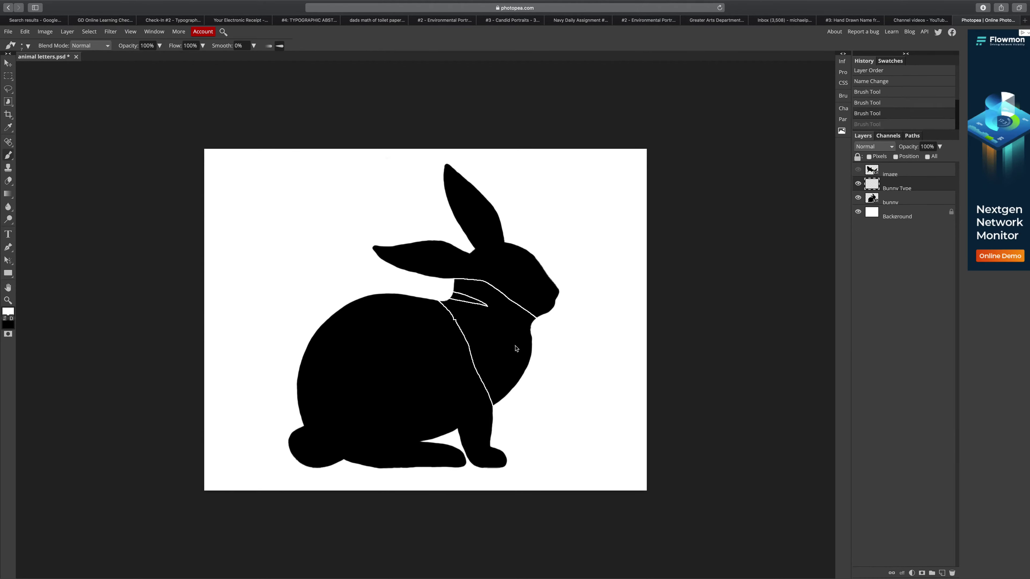
mouse_move(521, 383)
mouse_down()
mouse_move(488, 332)
mouse_move(532, 357)
mouse_up()
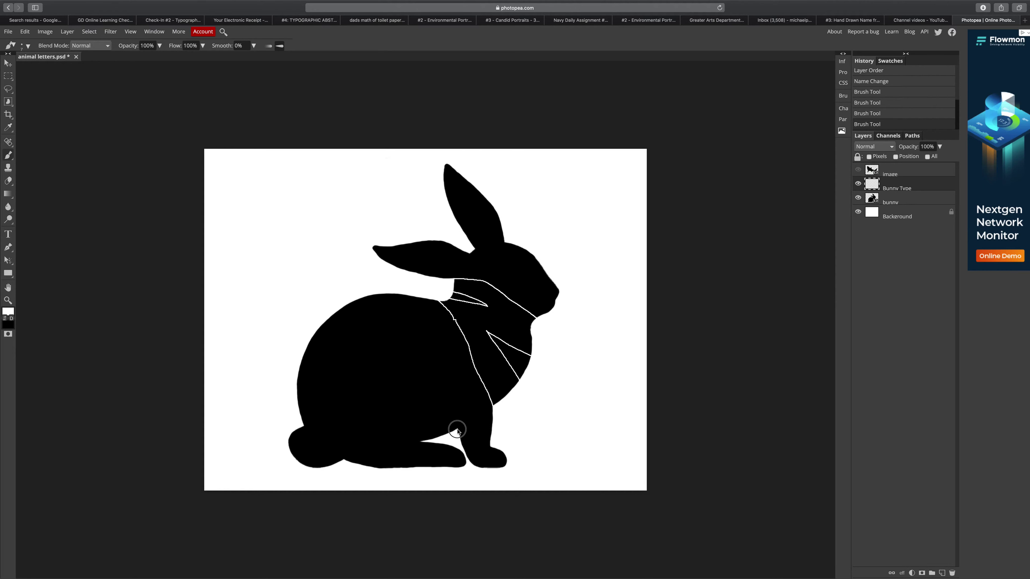
mouse_move(457, 431)
mouse_down()
mouse_move(435, 383)
mouse_move(439, 436)
mouse_move(418, 424)
mouse_move(397, 286)
mouse_up()
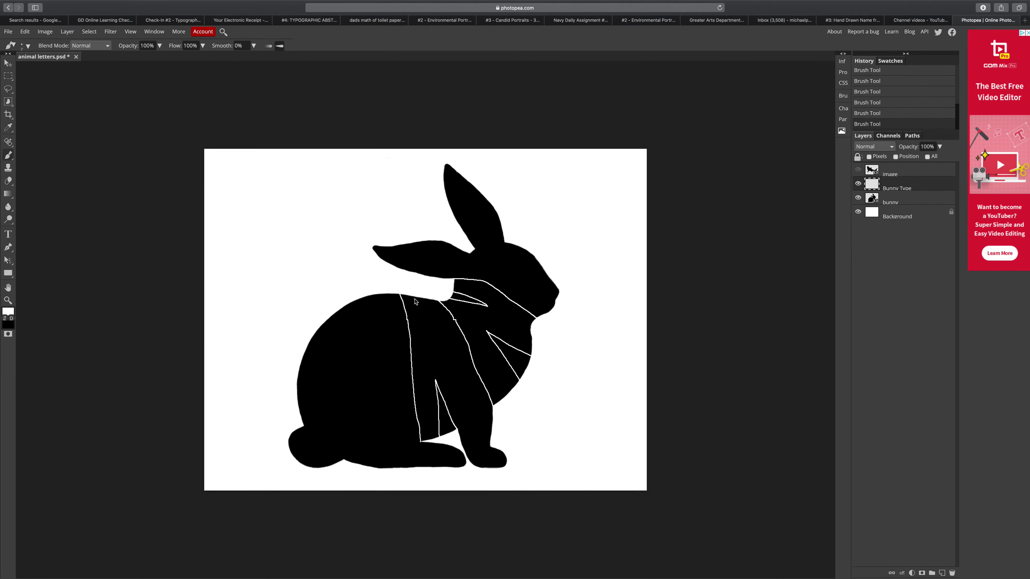
Paint a looping white stroke and long haunch curve, redrawing the misplaced line from the back
mouse_move(414, 297)
mouse_down()
mouse_move(451, 360)
mouse_move(431, 301)
mouse_up()
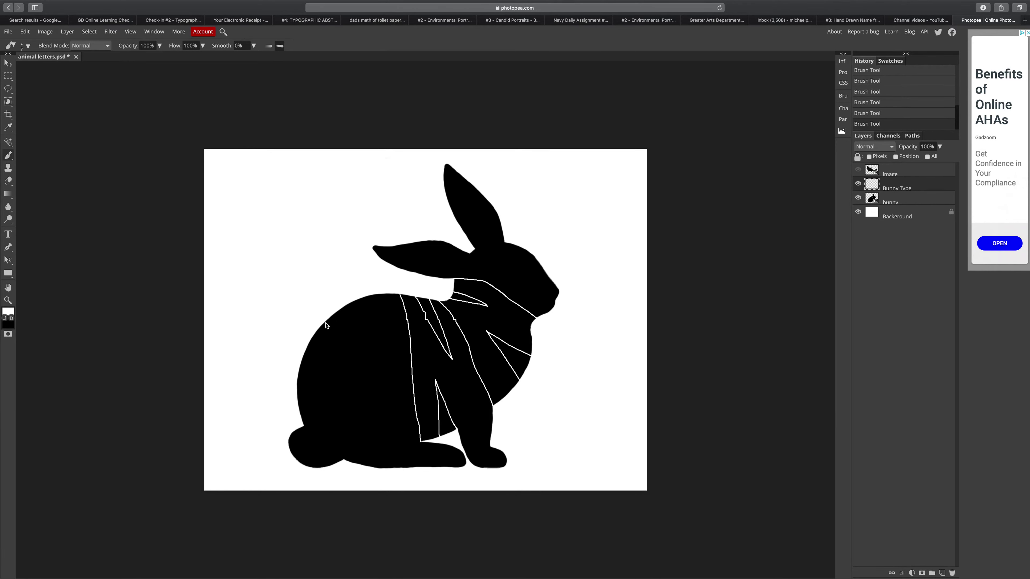
mouse_move(325, 321)
mouse_down()
mouse_move(353, 351)
mouse_move(388, 439)
mouse_move(422, 443)
mouse_up()
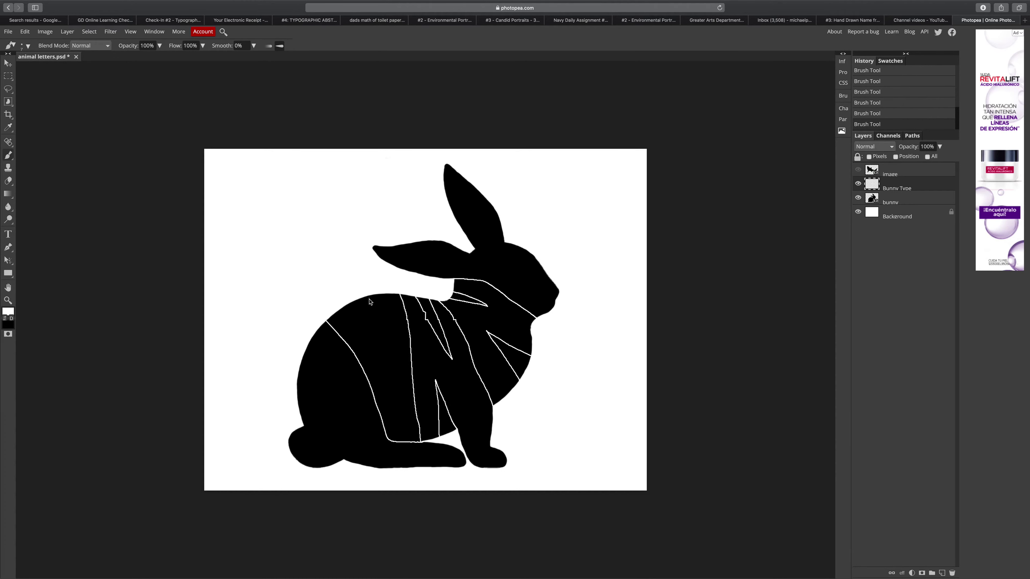
mouse_move(361, 299)
mouse_down()
mouse_move(388, 379)
mouse_move(372, 295)
mouse_up()
key(ctrl+z)
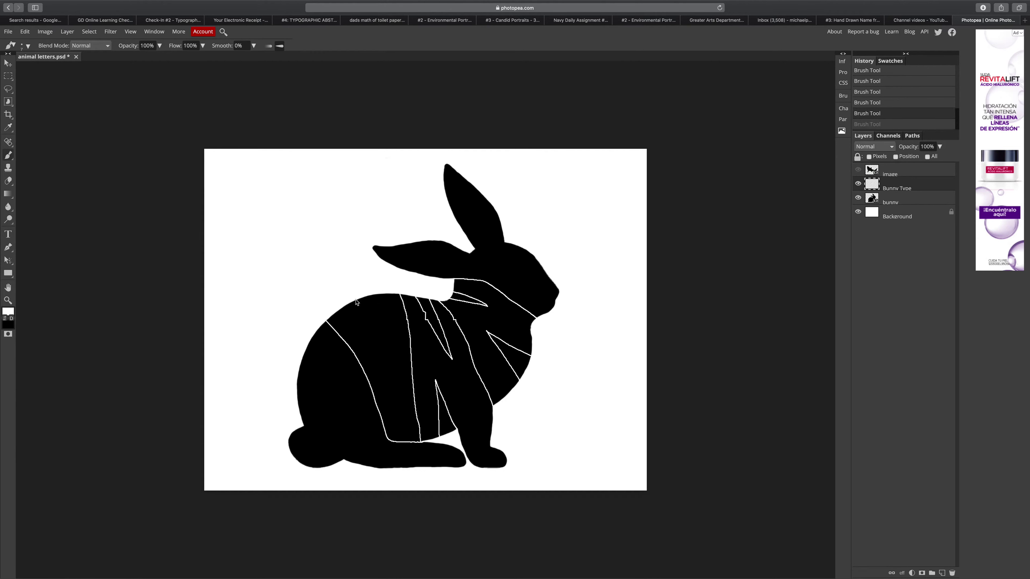
mouse_move(356, 301)
mouse_down()
mouse_move(394, 392)
mouse_move(368, 289)
mouse_up()
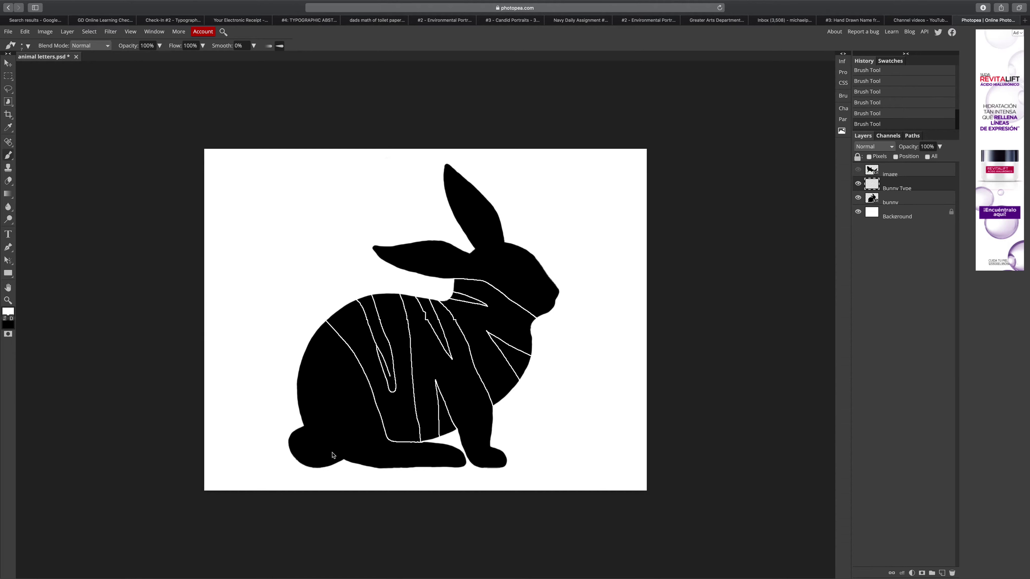
Paint the last white outlines by the tail and along the hind foot, then set the brush to 43 px
mouse_move(327, 408)
mouse_down()
mouse_move(343, 422)
mouse_move(354, 403)
mouse_move(346, 421)
mouse_move(355, 405)
mouse_move(325, 402)
mouse_move(344, 422)
mouse_up()
mouse_move(386, 456)
mouse_down()
mouse_move(438, 459)
mouse_move(384, 454)
mouse_up()
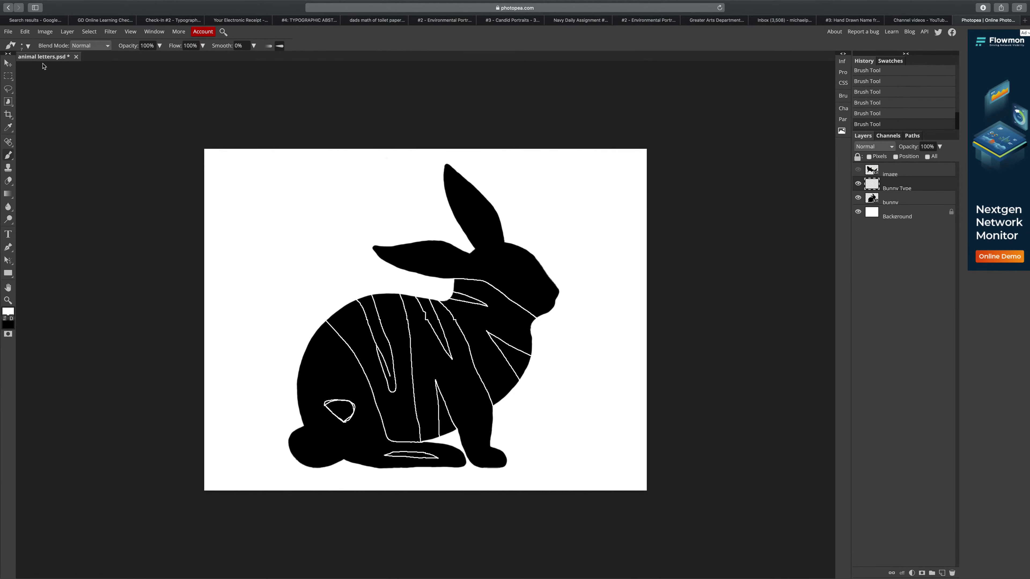
click(25, 45)
drag(37, 68, 52, 69)
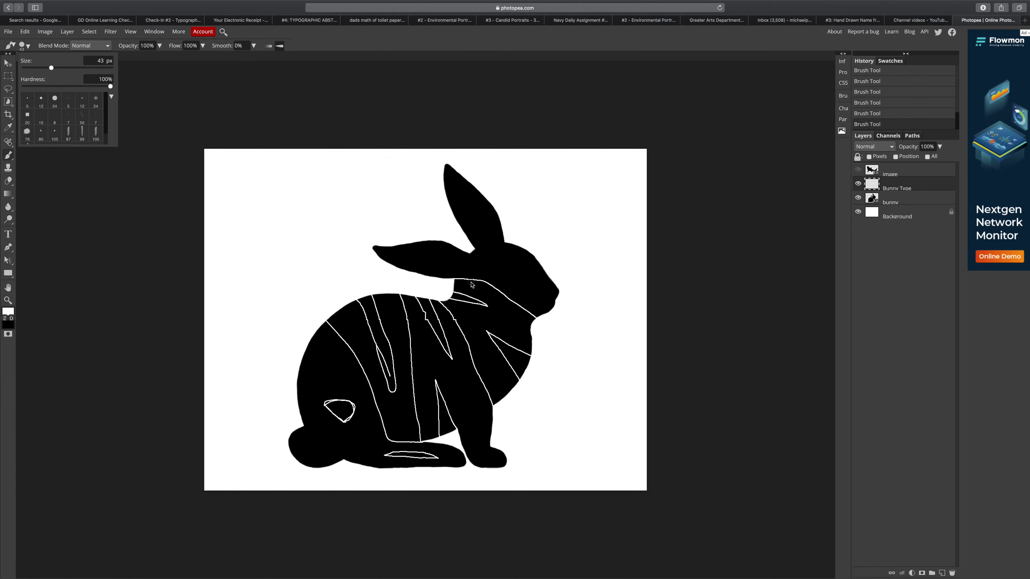
click(388, 126)
key(ctrl+plus)
key(ctrl+plus)
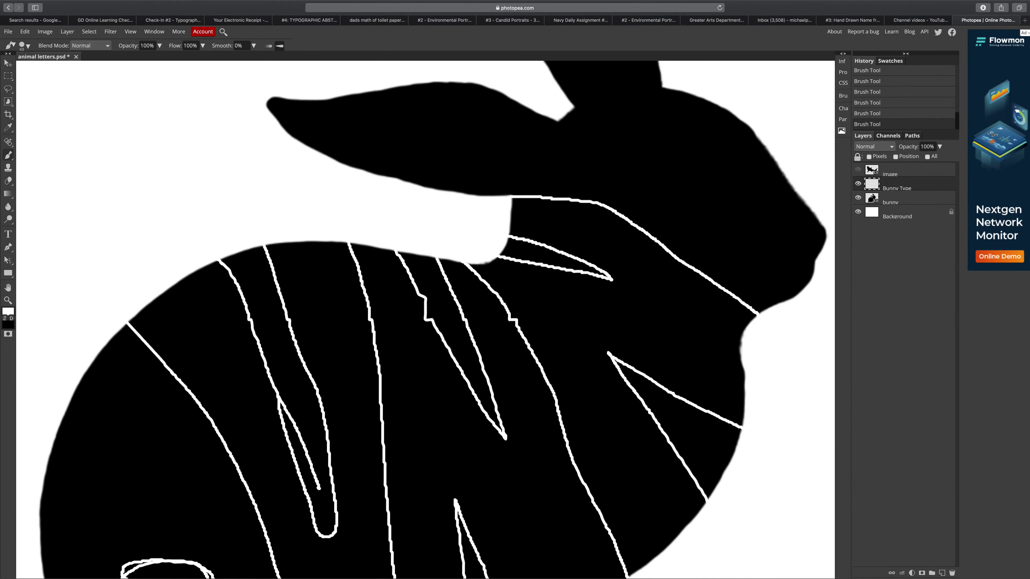
key(ctrl+minus)
key(ctrl+minus)
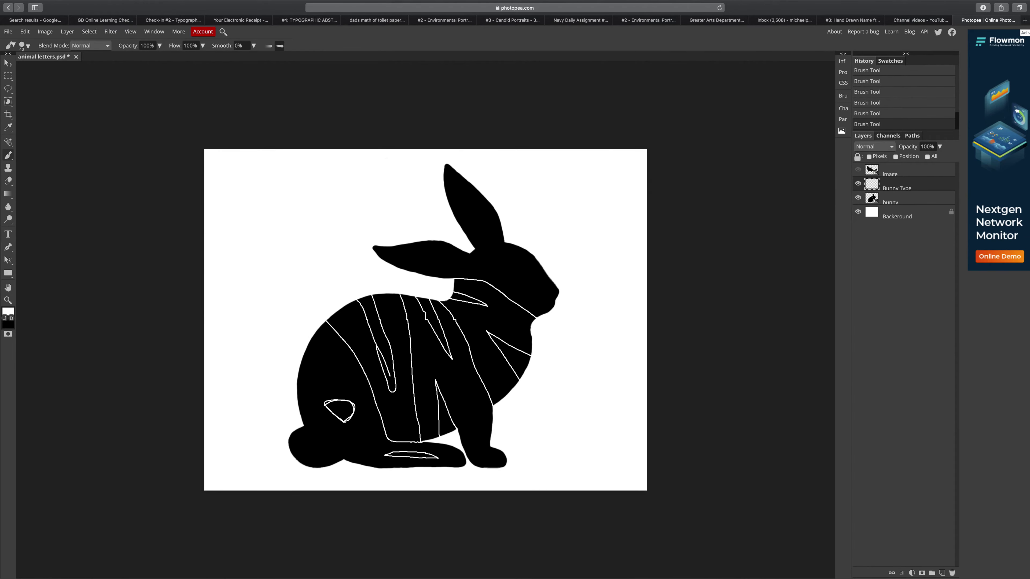
key(ctrl+minus)
key(ctrl+minus)
key(ctrl+minus)
key(ctrl+minus)
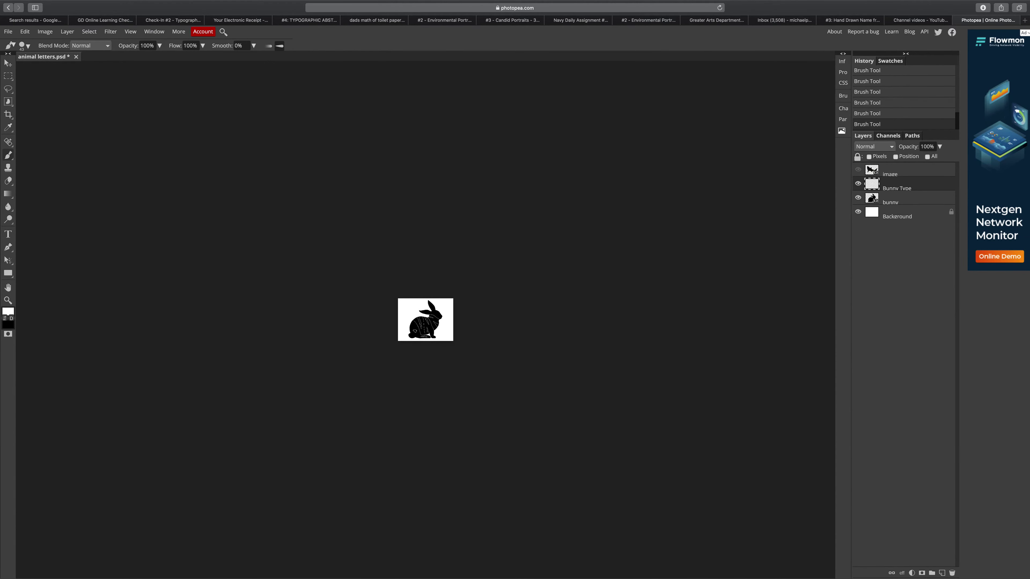
key(ctrl+0)
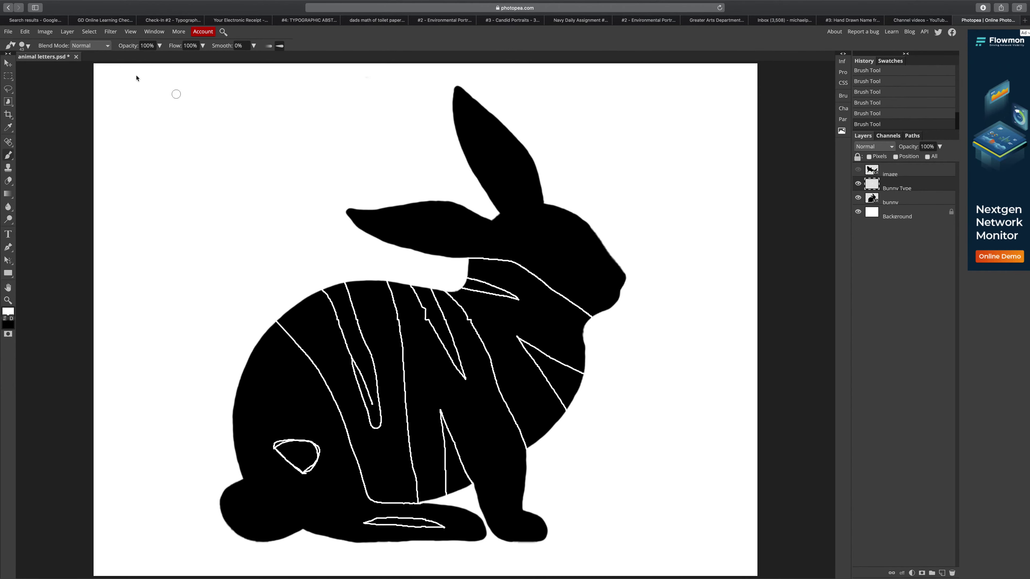
click(26, 48)
With a 19 px brush, retrace and thicken the white lines along the neck and chest
click(42, 68)
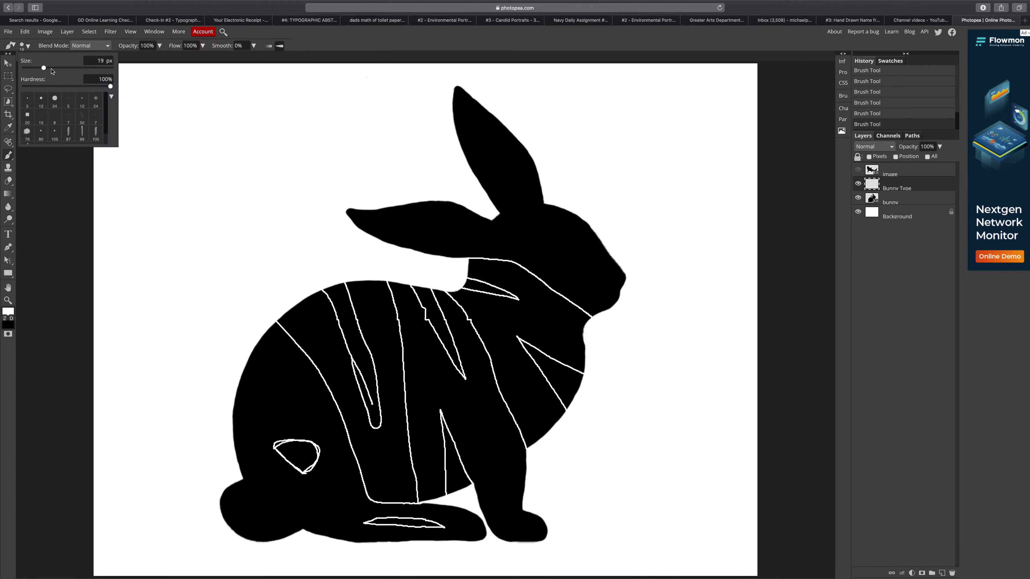
click(470, 263)
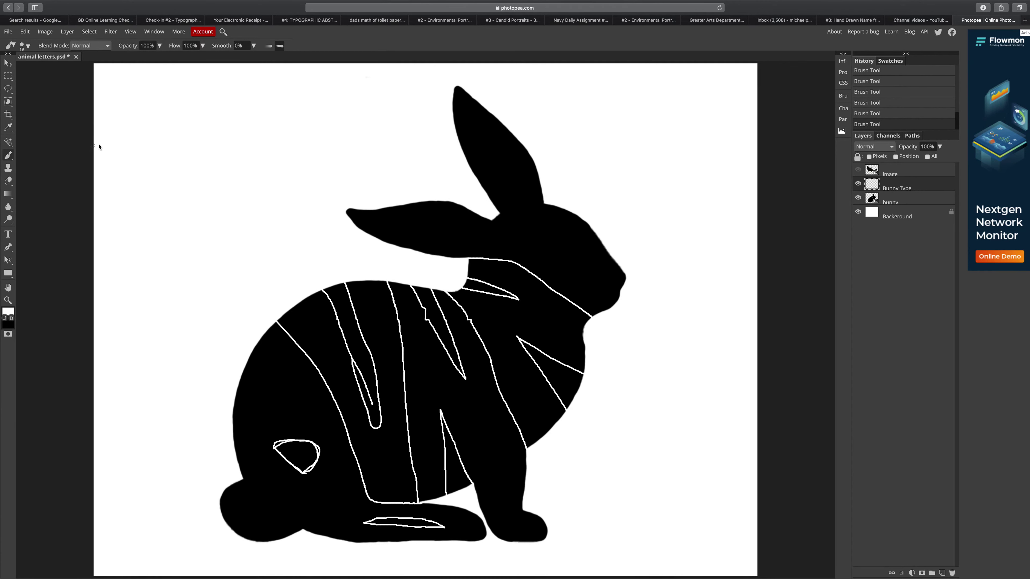
click(479, 262)
key(ctrl+z)
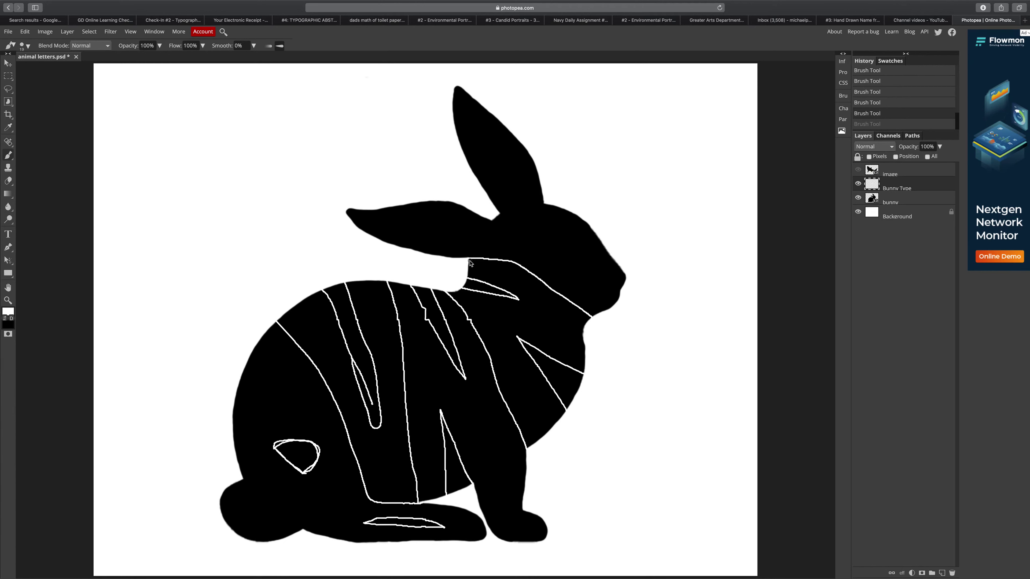
mouse_move(472, 258)
mouse_down()
mouse_move(515, 264)
mouse_move(594, 318)
mouse_up()
drag(520, 267, 594, 318)
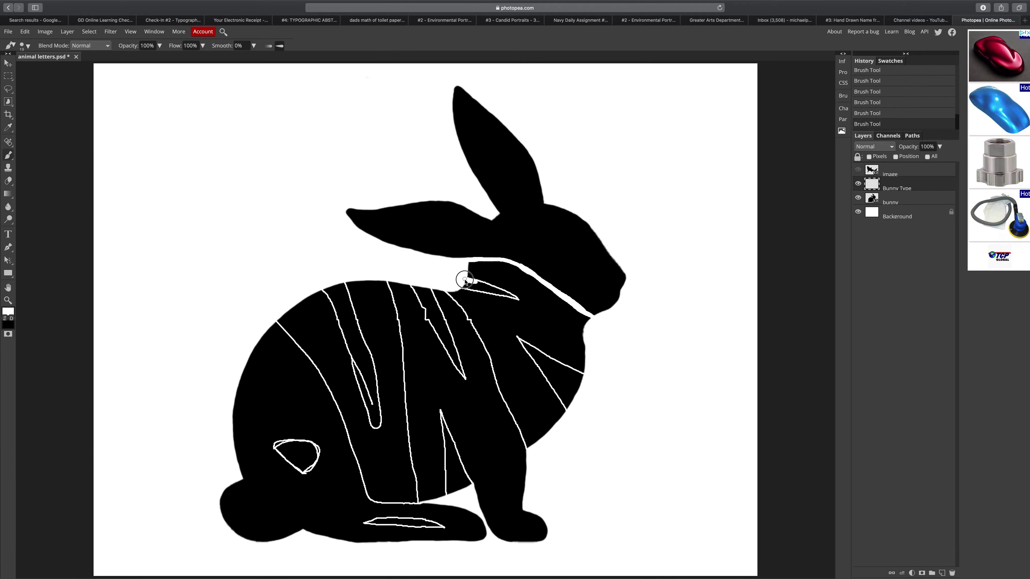
mouse_move(475, 282)
mouse_down()
mouse_move(516, 298)
mouse_move(464, 281)
mouse_up()
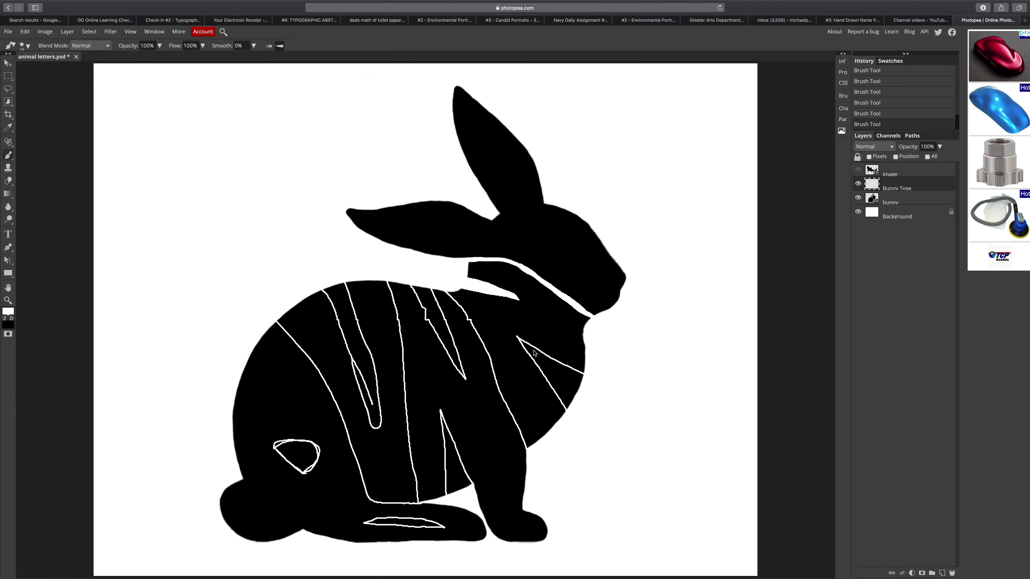
mouse_move(519, 339)
mouse_down()
mouse_move(566, 410)
mouse_move(581, 370)
mouse_move(580, 379)
mouse_move(523, 343)
mouse_move(568, 403)
mouse_move(562, 386)
mouse_up()
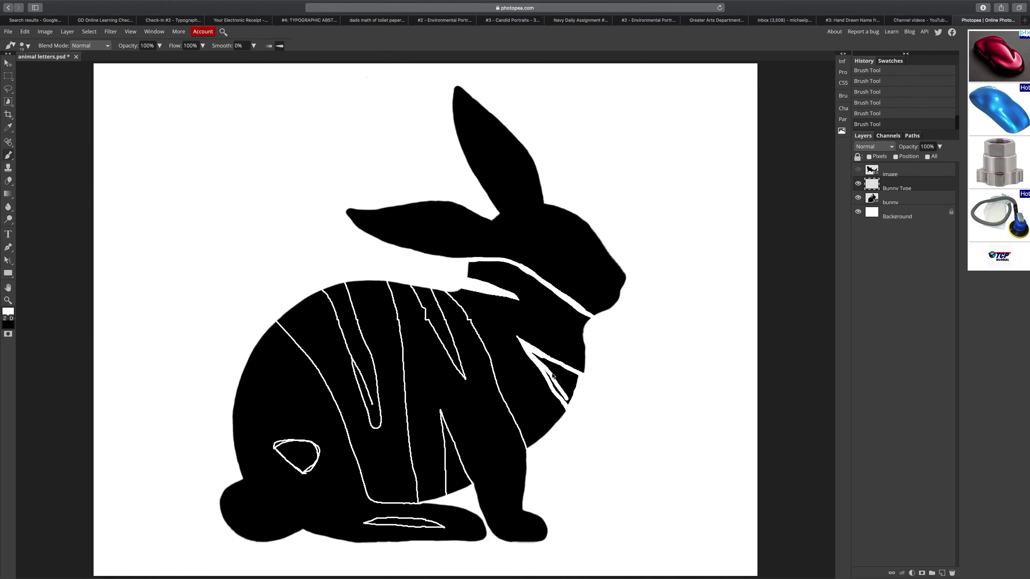
Return the brush to 43 px and paint the chest wedge and neck gap solid white
click(27, 45)
drag(46, 68, 51, 68)
click(559, 378)
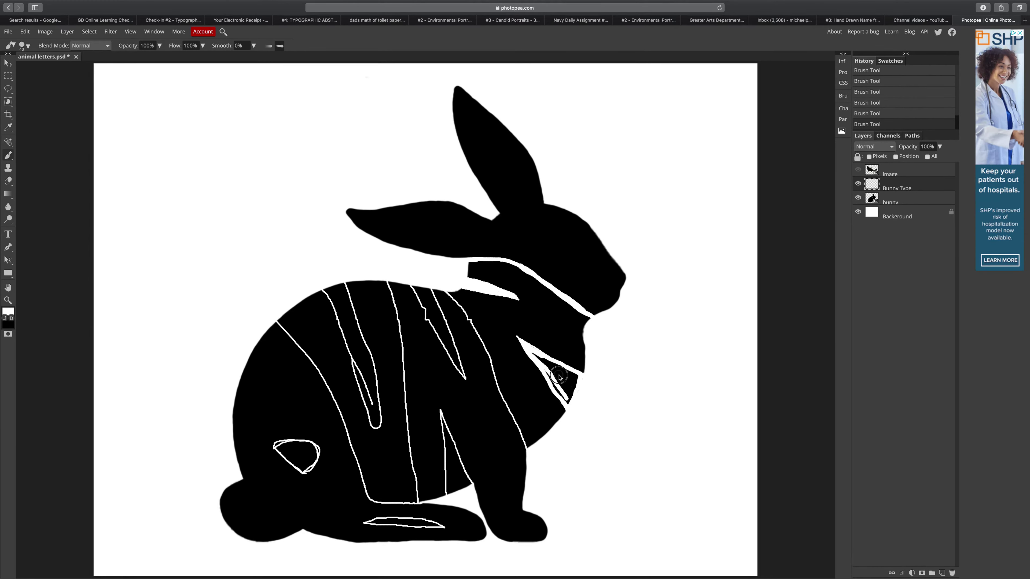
mouse_move(564, 384)
mouse_down()
mouse_move(570, 405)
mouse_move(535, 357)
mouse_move(572, 381)
mouse_move(547, 357)
mouse_move(579, 394)
mouse_up()
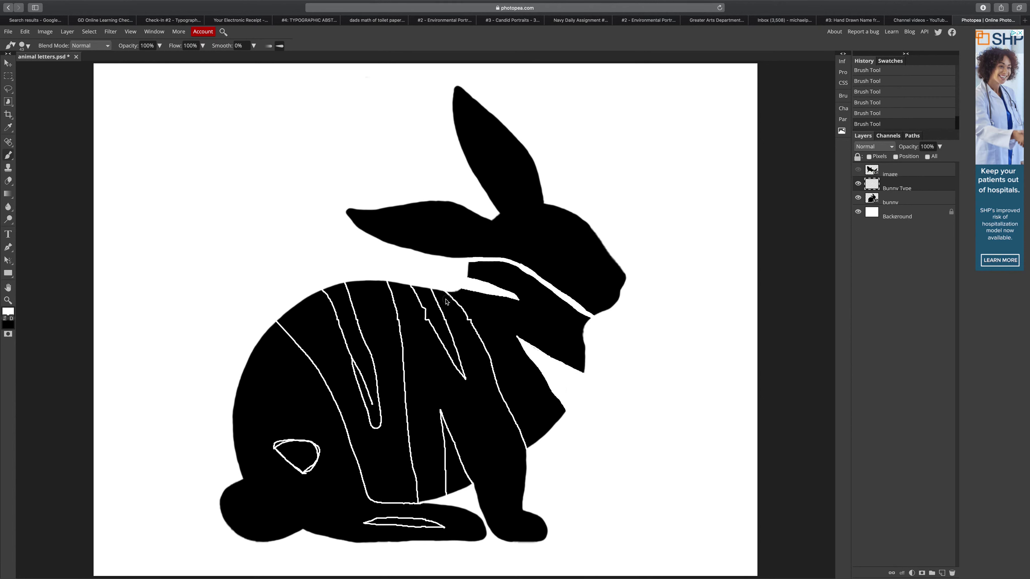
mouse_move(415, 283)
mouse_down()
mouse_move(461, 376)
mouse_move(424, 310)
mouse_move(438, 330)
mouse_up()
Fill the lower black wedge white and erase overshooting white bits back to black
click(9, 181)
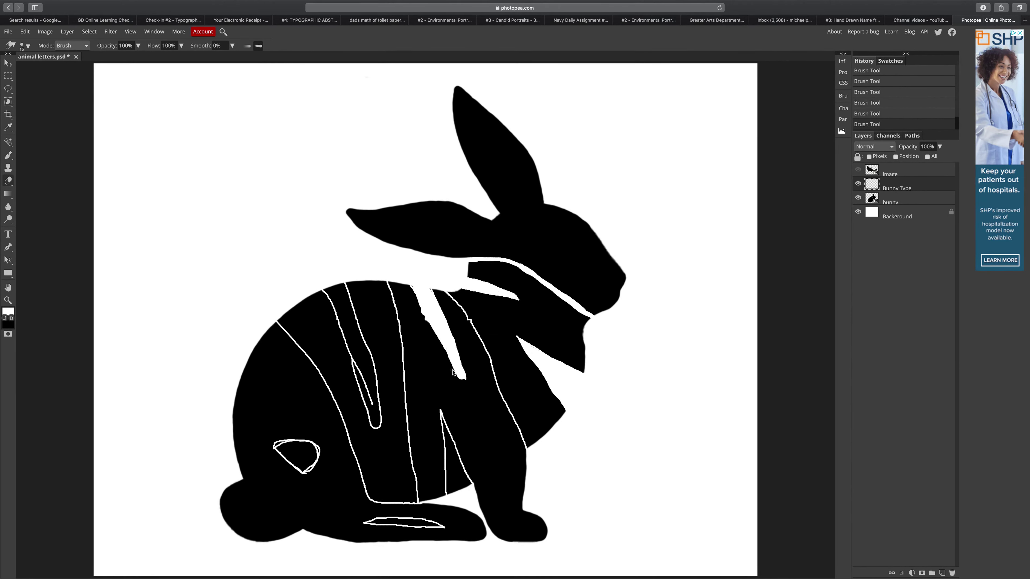
mouse_move(466, 384)
mouse_down()
mouse_move(444, 349)
mouse_move(451, 370)
mouse_up()
click(423, 318)
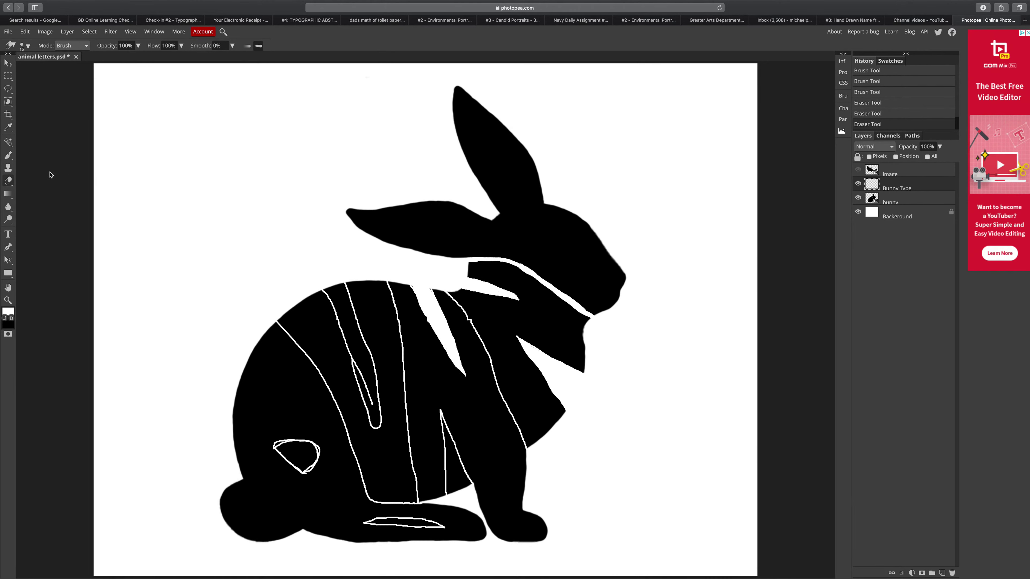
click(8, 155)
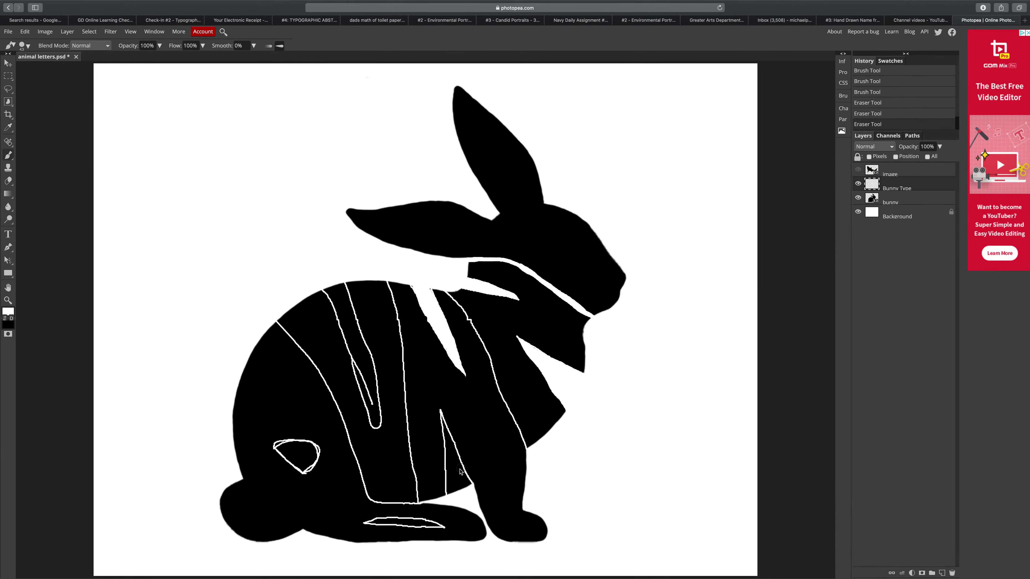
mouse_move(457, 480)
mouse_down()
mouse_move(453, 494)
mouse_move(452, 472)
mouse_move(469, 485)
mouse_move(444, 426)
mouse_move(453, 490)
mouse_move(446, 433)
mouse_up()
key(e)
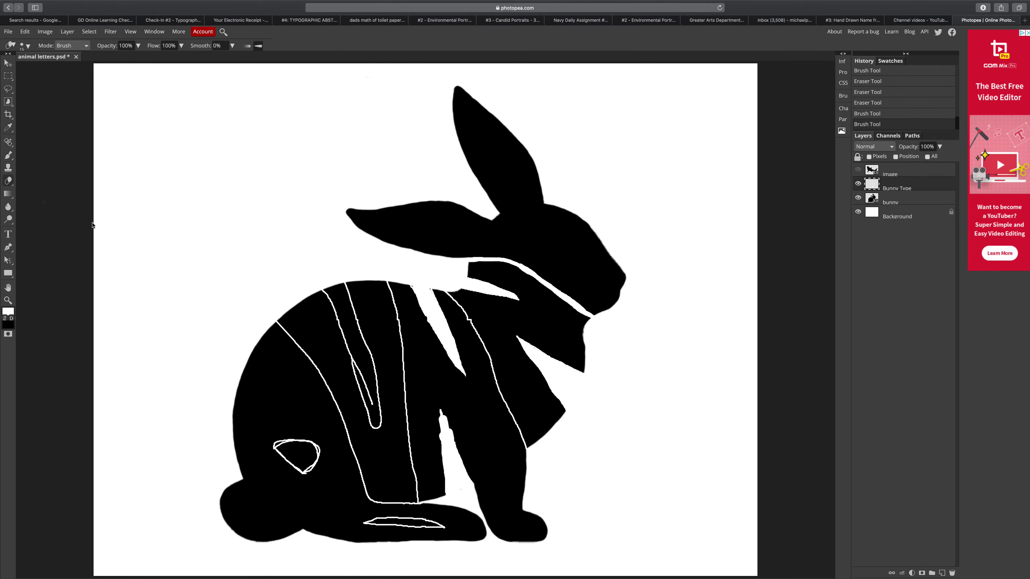
mouse_move(437, 413)
mouse_down()
mouse_move(439, 444)
mouse_move(438, 408)
mouse_up()
drag(447, 420, 438, 402)
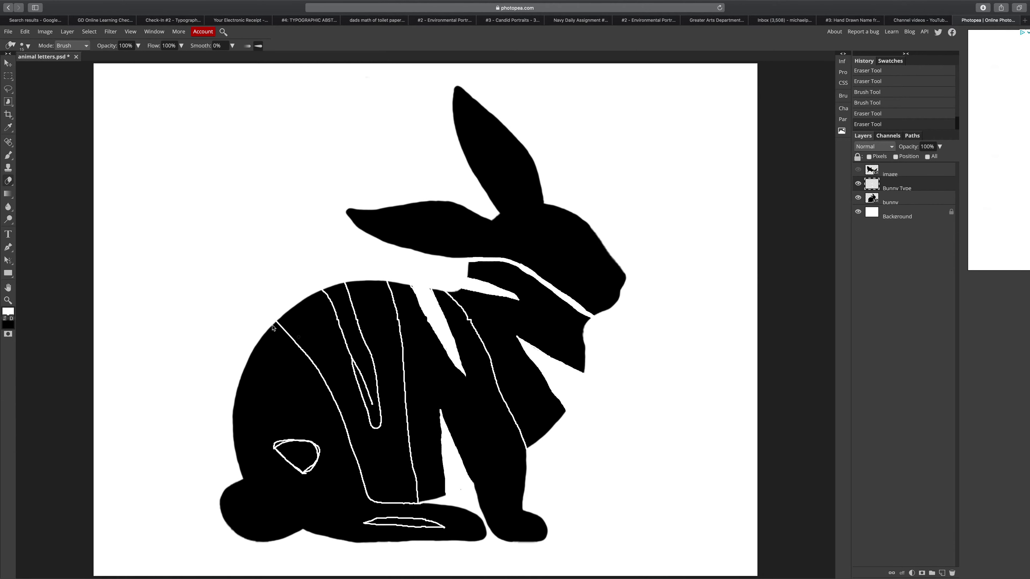
Paint white down the letter stroke and stripe on the bunny's back
click(8, 155)
mouse_move(336, 290)
mouse_down()
mouse_move(357, 341)
mouse_move(336, 291)
mouse_move(345, 303)
mouse_move(327, 288)
mouse_move(376, 424)
mouse_move(345, 292)
mouse_move(329, 292)
mouse_move(343, 294)
mouse_move(361, 341)
mouse_move(375, 417)
mouse_move(334, 287)
mouse_move(348, 303)
mouse_up()
drag(366, 360, 377, 427)
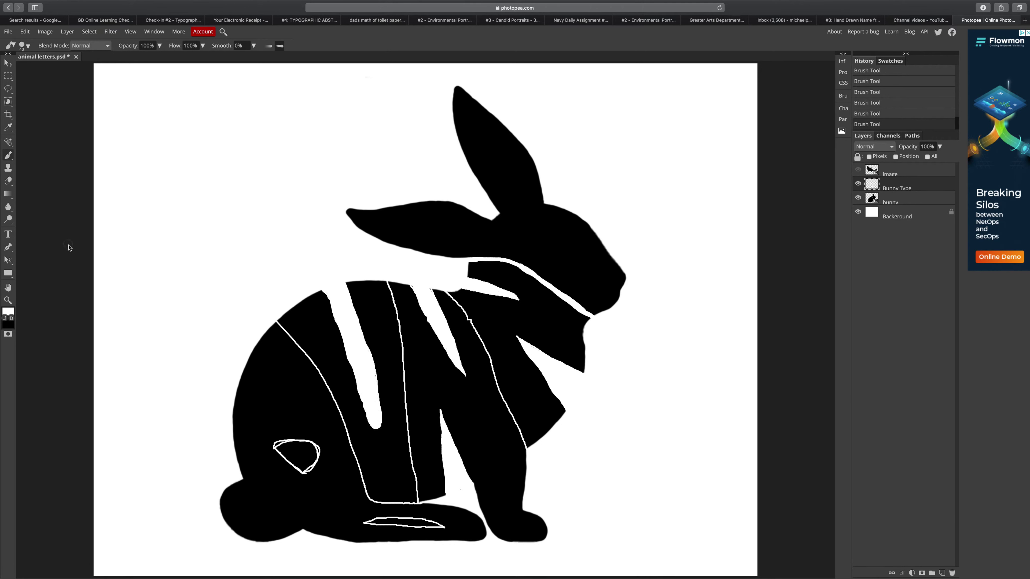
With a 9 px brush, extend the white line to the bottom outline, undoing the overflow
click(29, 46)
drag(52, 69, 39, 72)
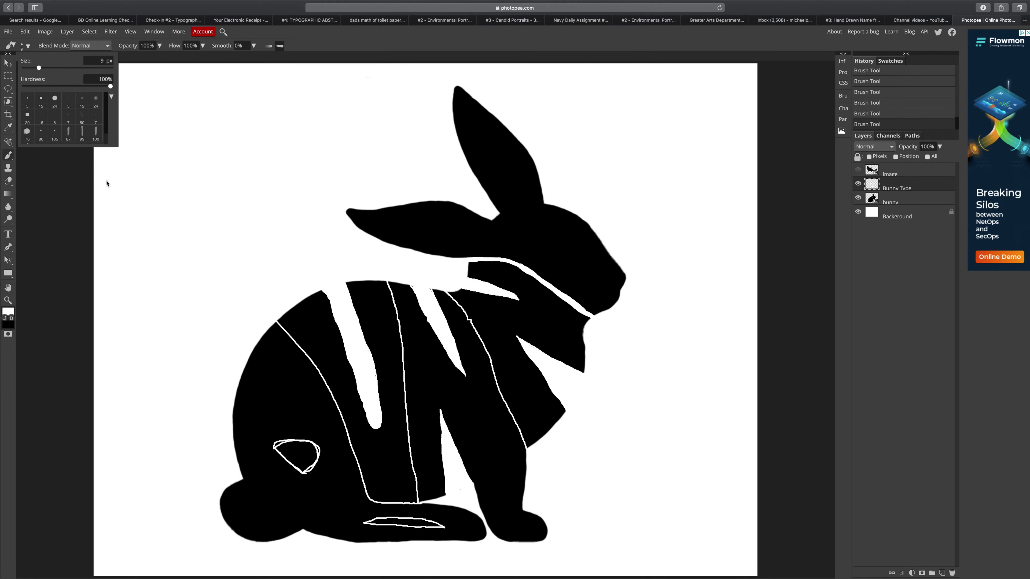
click(119, 194)
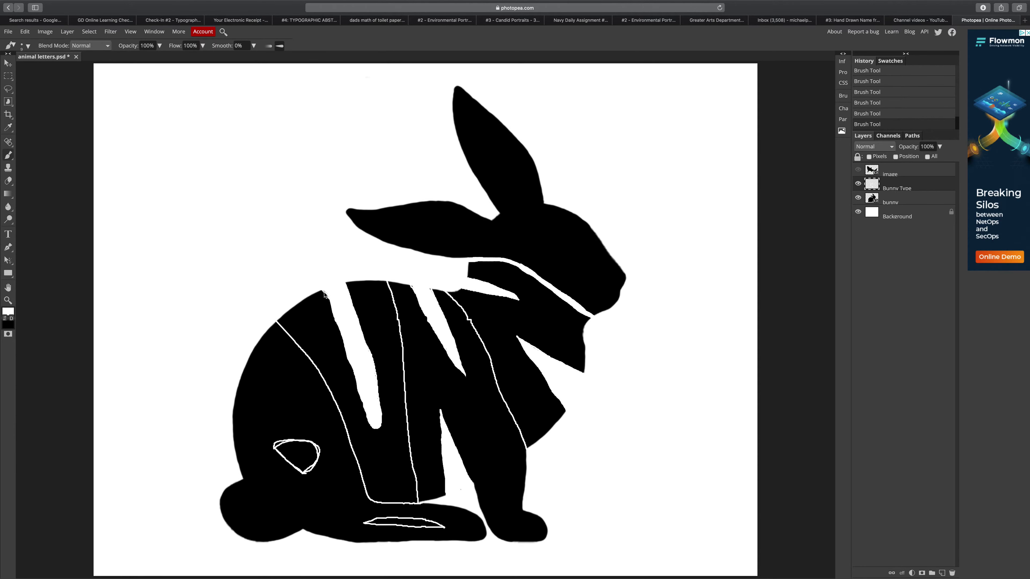
mouse_move(410, 503)
mouse_down()
mouse_move(416, 487)
mouse_move(418, 505)
mouse_move(414, 478)
mouse_move(402, 503)
mouse_move(414, 484)
mouse_move(402, 494)
mouse_move(414, 502)
mouse_move(404, 505)
mouse_up()
key(ctrl+z)
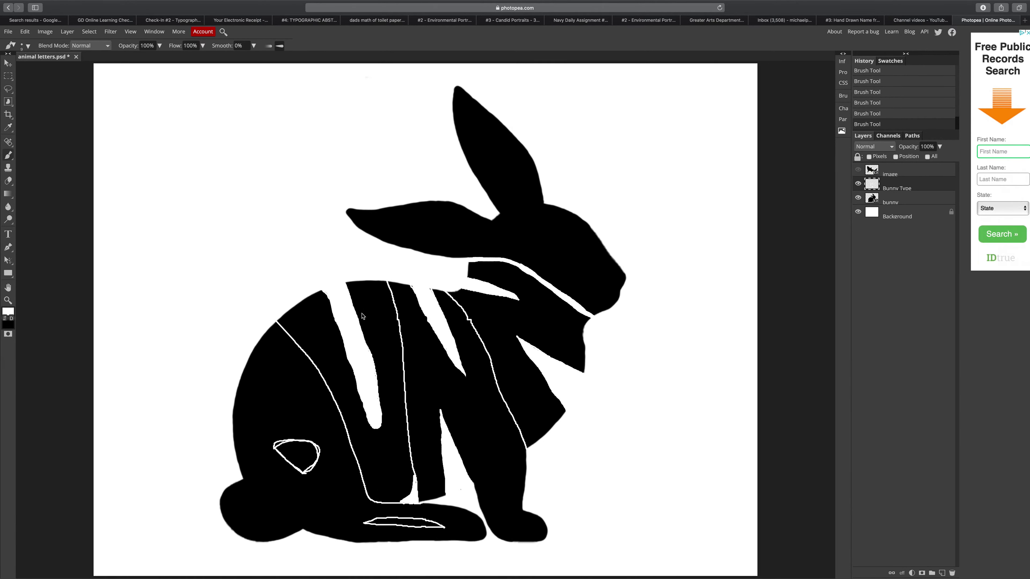
click(12, 180)
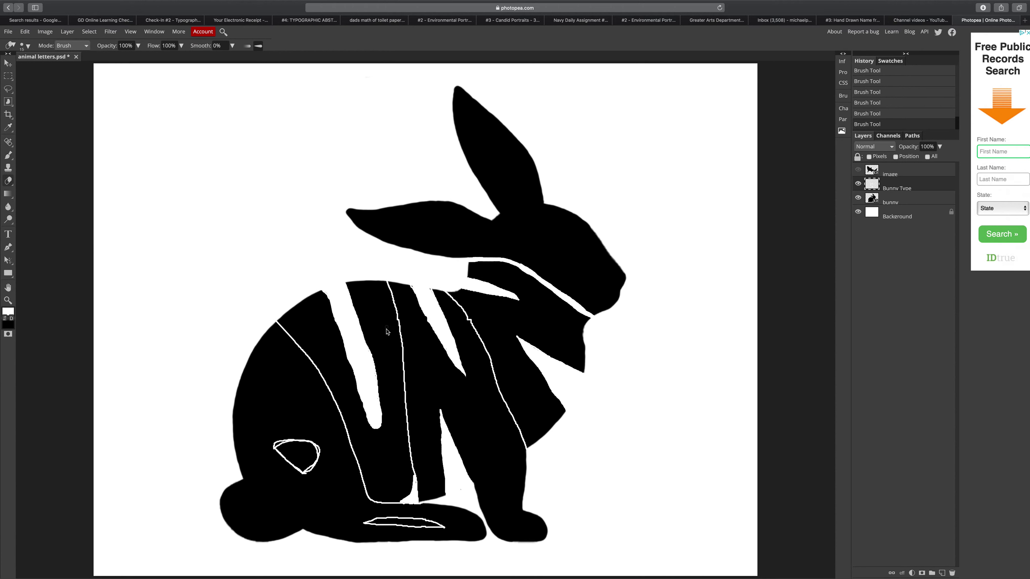
Erase along the letter stripe's left and lower edges to tidy it
mouse_move(364, 327)
mouse_down()
mouse_move(373, 358)
mouse_move(380, 350)
mouse_move(382, 399)
mouse_up()
mouse_move(331, 311)
mouse_down()
mouse_move(357, 395)
mouse_move(344, 354)
mouse_up()
drag(359, 397, 360, 418)
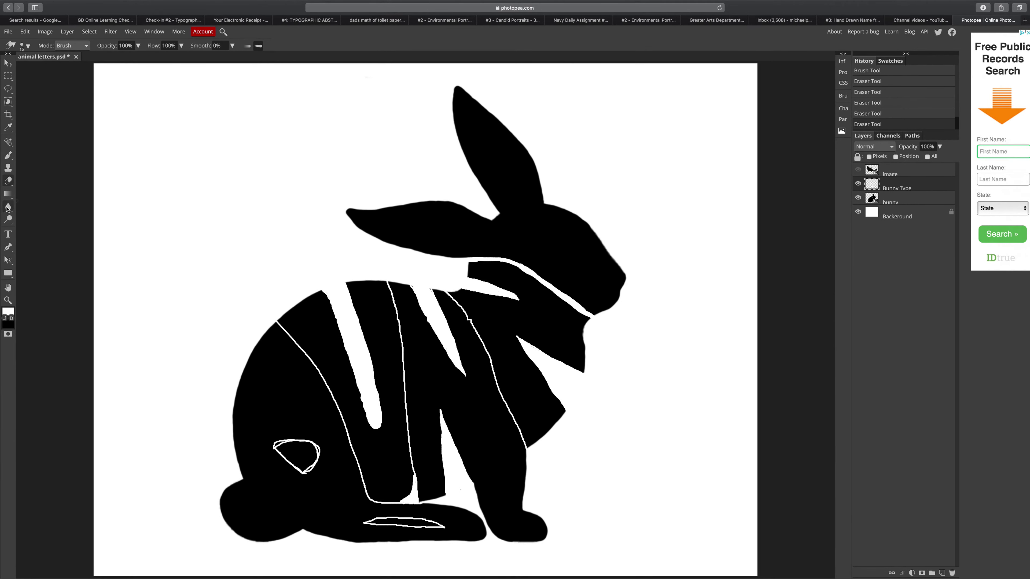
click(8, 155)
Paint the bunny's eye loop and the foot slot at the bottom solid white
drag(308, 441, 289, 445)
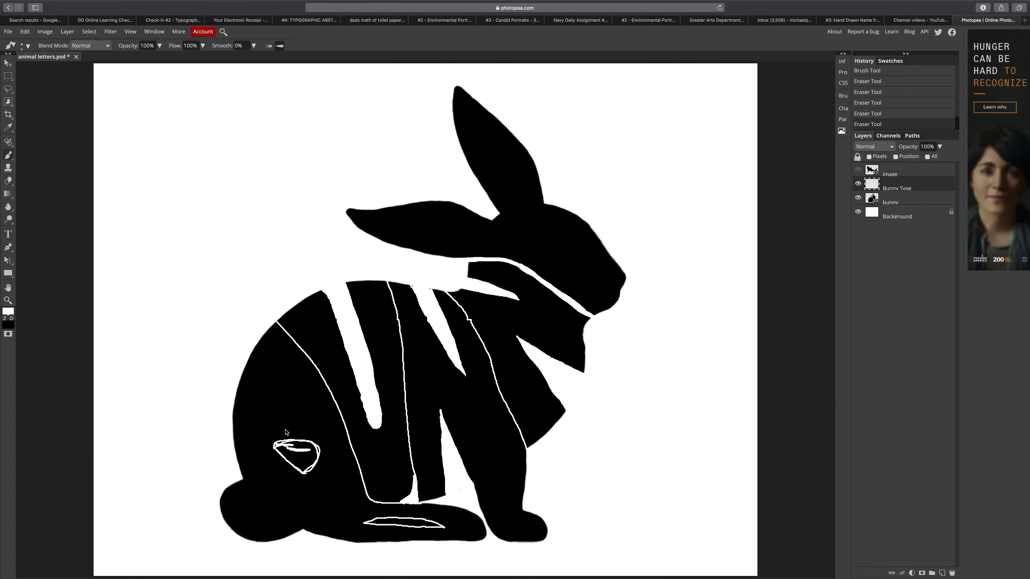
click(28, 46)
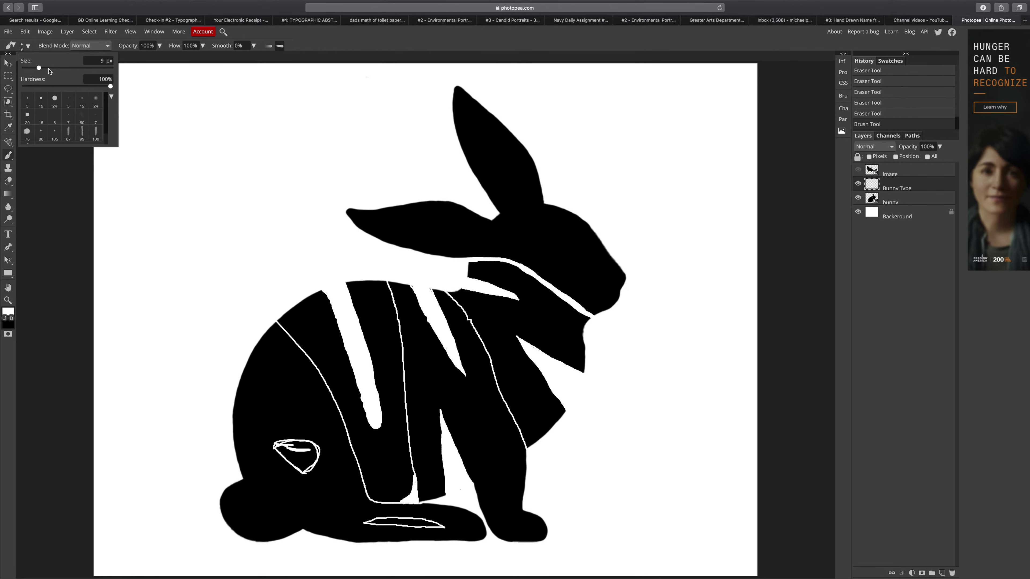
click(283, 449)
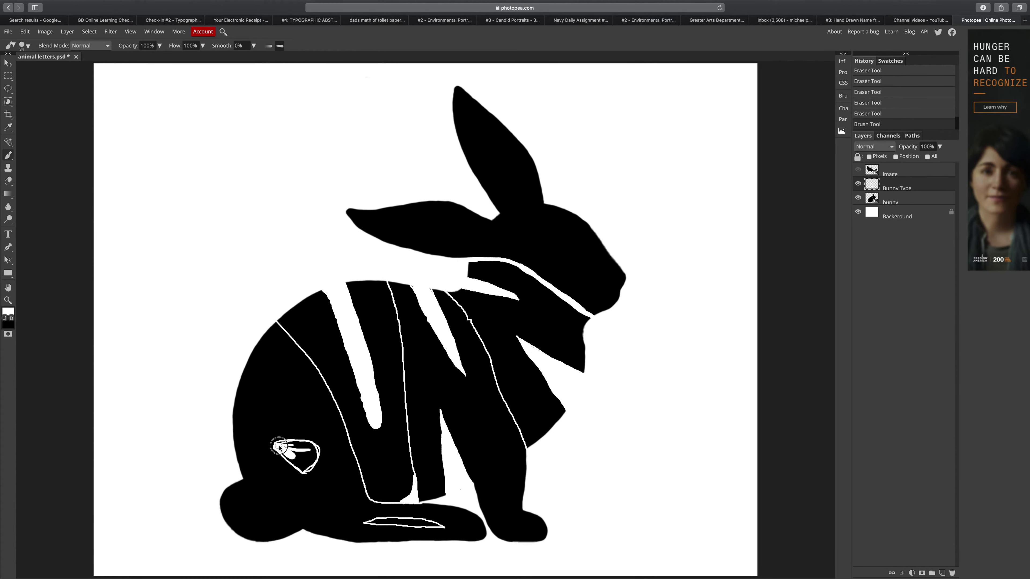
mouse_move(308, 461)
mouse_down()
mouse_move(318, 450)
mouse_move(302, 471)
mouse_move(320, 441)
mouse_move(286, 444)
mouse_move(318, 443)
mouse_move(311, 458)
mouse_move(294, 451)
mouse_move(299, 463)
mouse_up()
drag(377, 522, 444, 527)
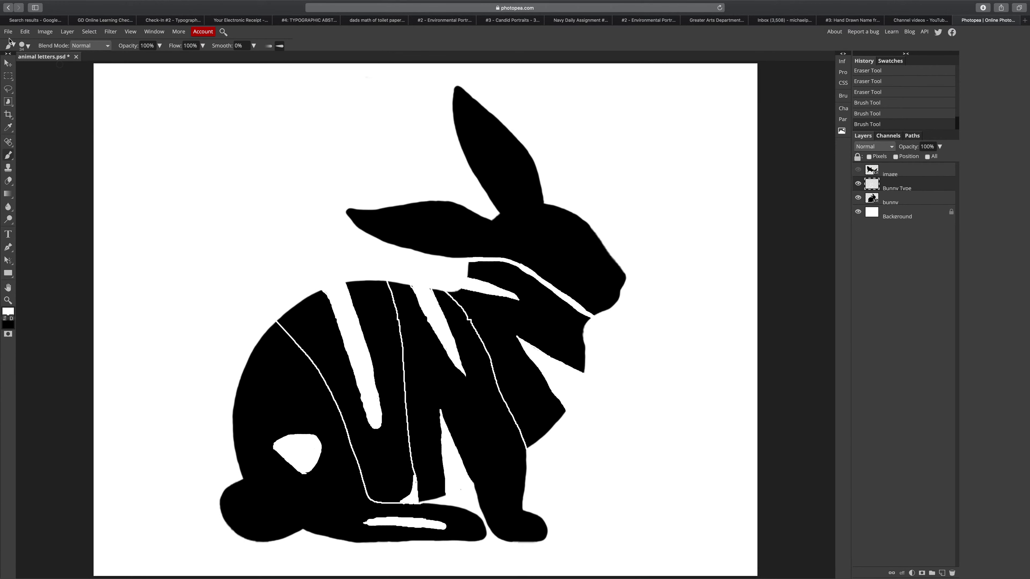
click(27, 47)
Set the brush to 28 px and widen the white gaps running down between the letters
click(40, 67)
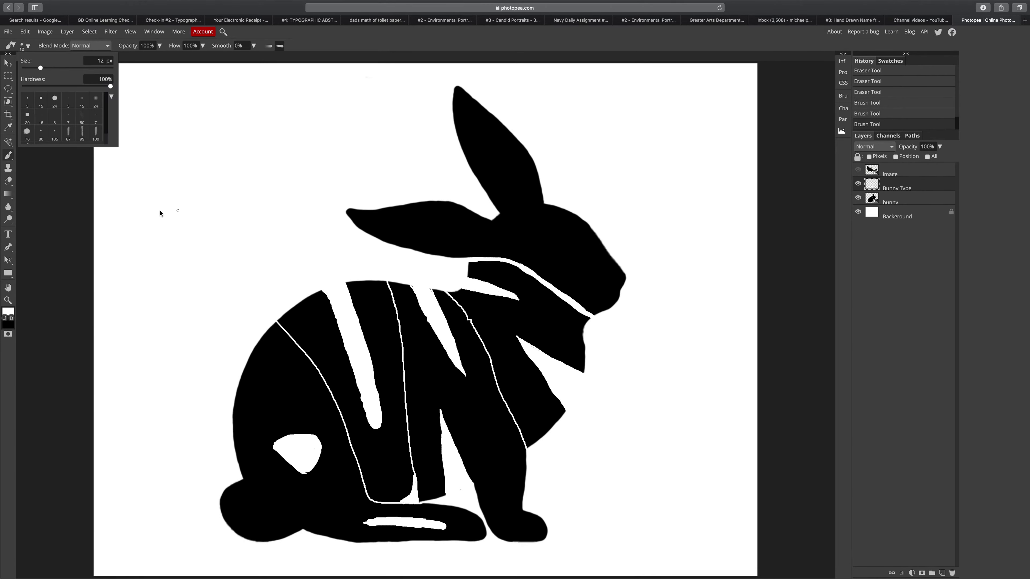
click(48, 68)
click(446, 291)
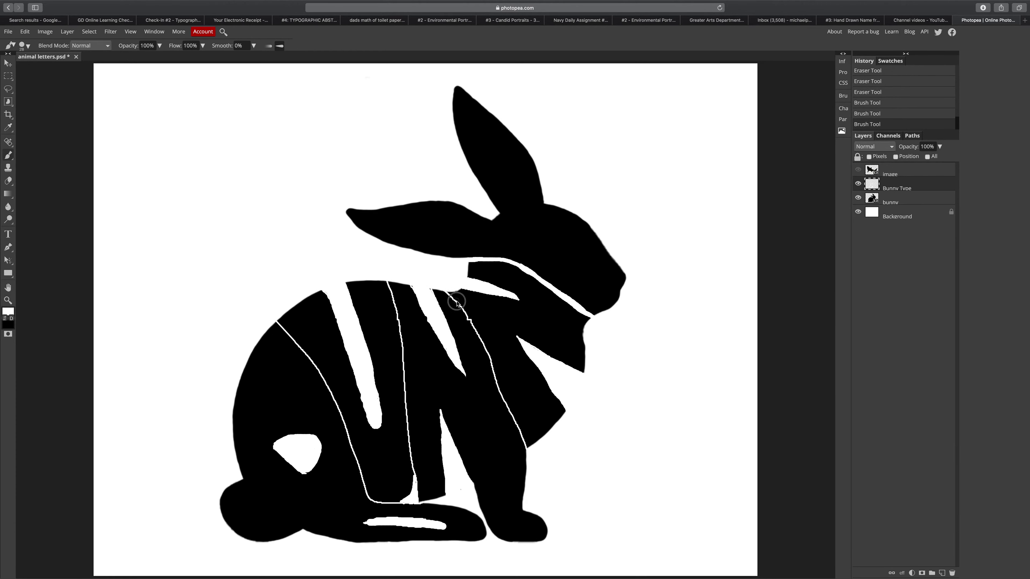
mouse_move(446, 291)
mouse_down()
mouse_move(477, 334)
mouse_move(530, 457)
mouse_up()
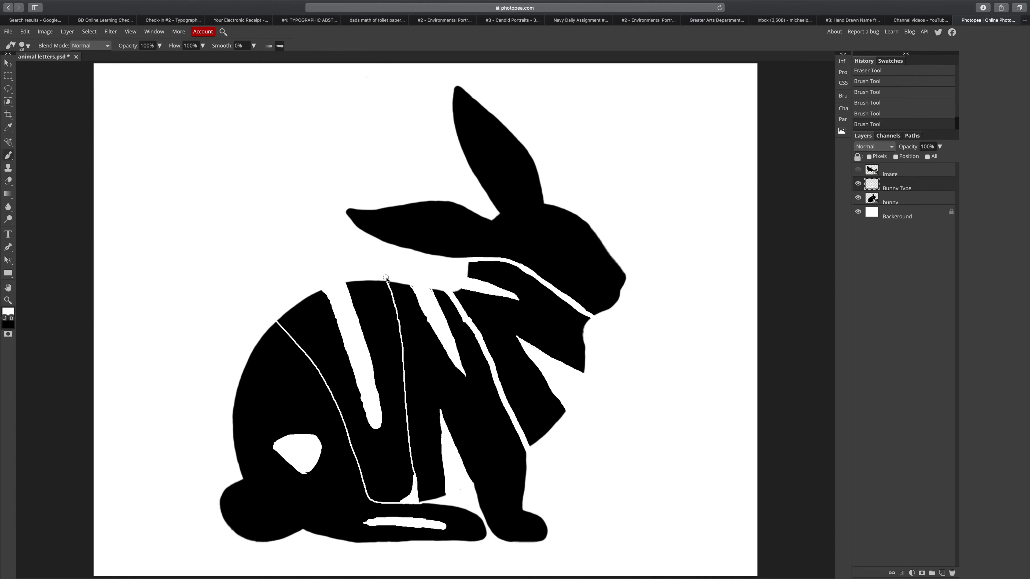
drag(386, 278, 415, 497)
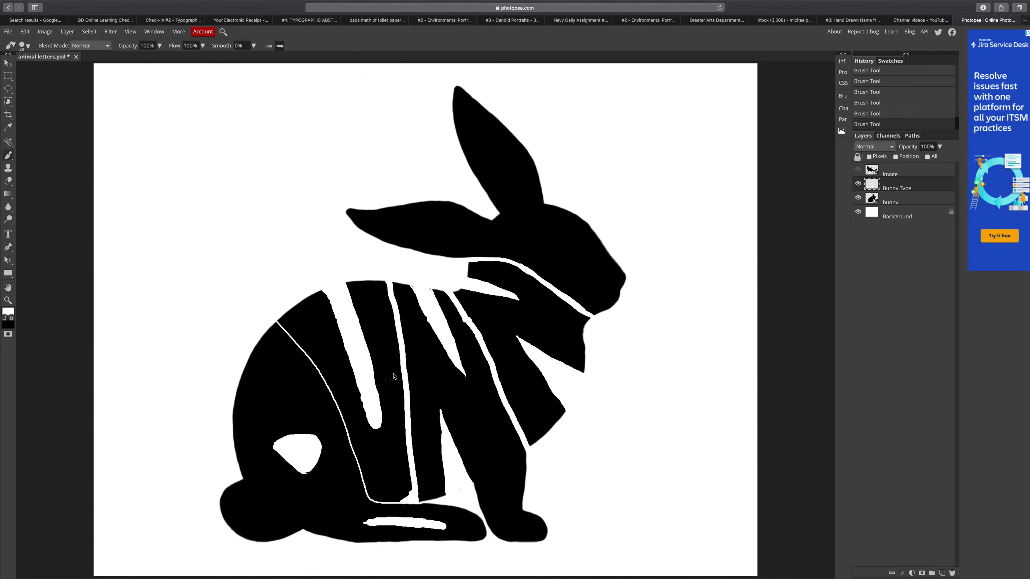
drag(387, 280, 390, 295)
Thicken the thin white line from the body's edge downward, redoing overshooting strokes
drag(281, 322, 331, 396)
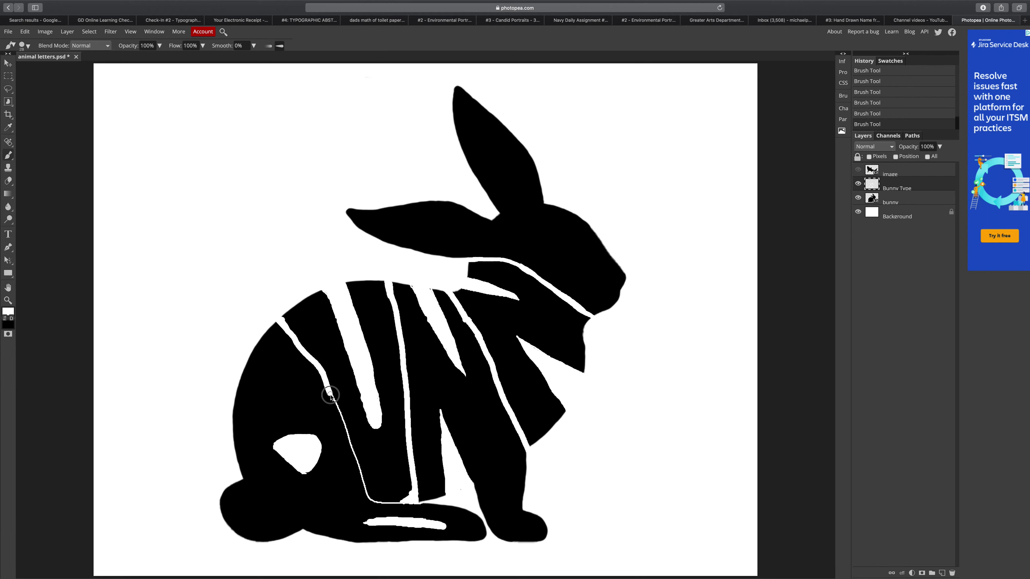
key(ctrl+z)
mouse_move(277, 320)
mouse_down()
mouse_move(321, 376)
mouse_move(352, 447)
mouse_up()
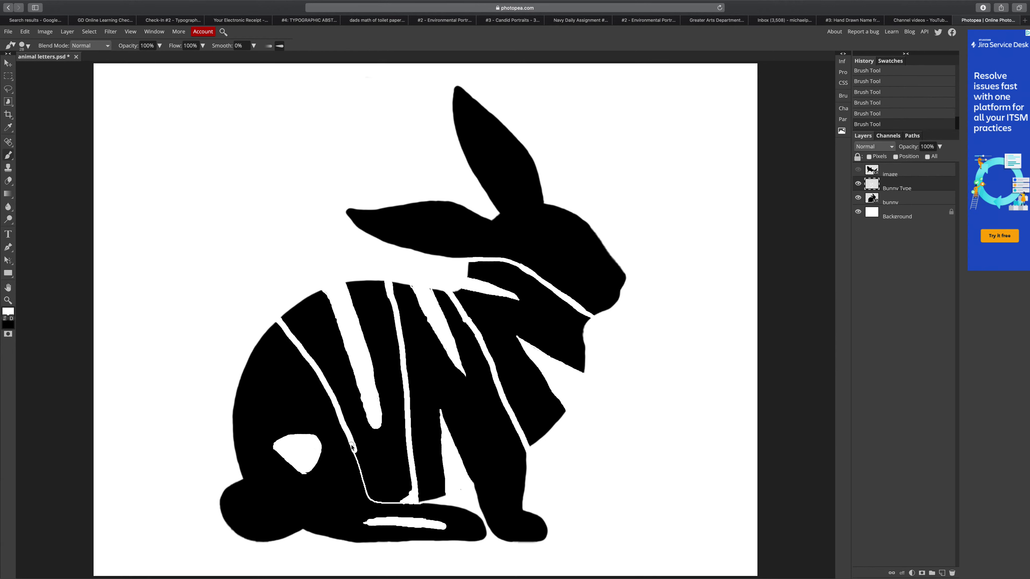
mouse_move(351, 447)
mouse_down()
mouse_move(369, 496)
mouse_move(400, 498)
mouse_up()
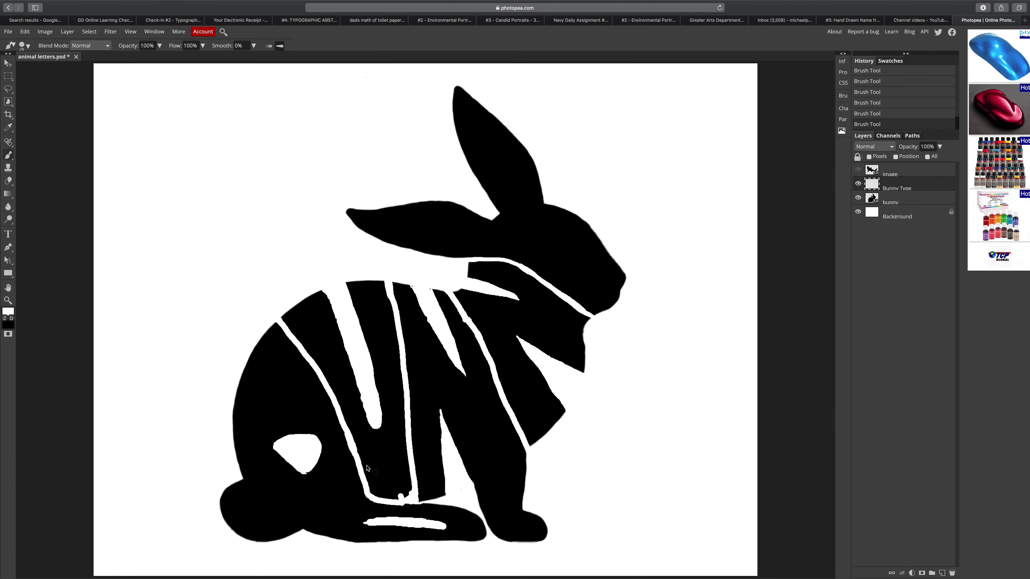
key(ctrl+z)
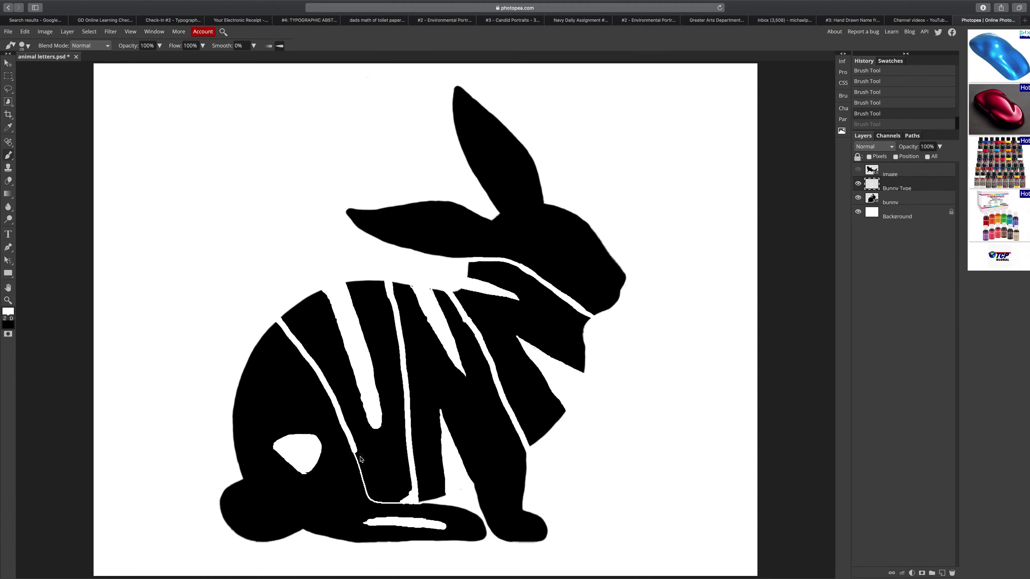
mouse_move(355, 456)
mouse_down()
mouse_move(370, 500)
mouse_move(413, 503)
mouse_move(365, 482)
mouse_move(382, 500)
mouse_move(390, 503)
mouse_move(367, 483)
mouse_up()
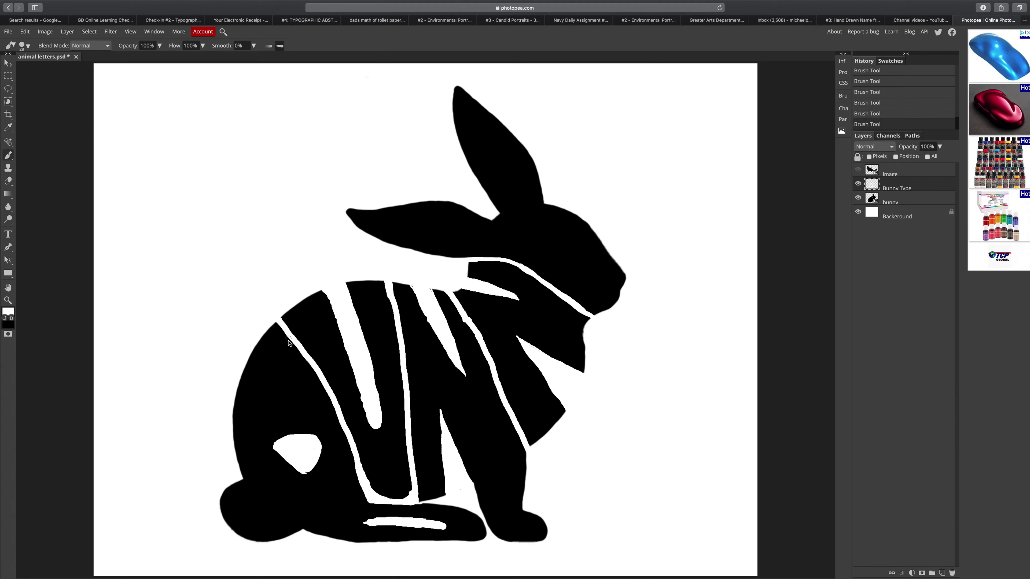
mouse_move(279, 324)
mouse_down()
mouse_move(258, 338)
mouse_move(286, 332)
mouse_move(272, 327)
mouse_move(265, 333)
mouse_move(292, 336)
mouse_move(256, 340)
mouse_move(294, 344)
mouse_up()
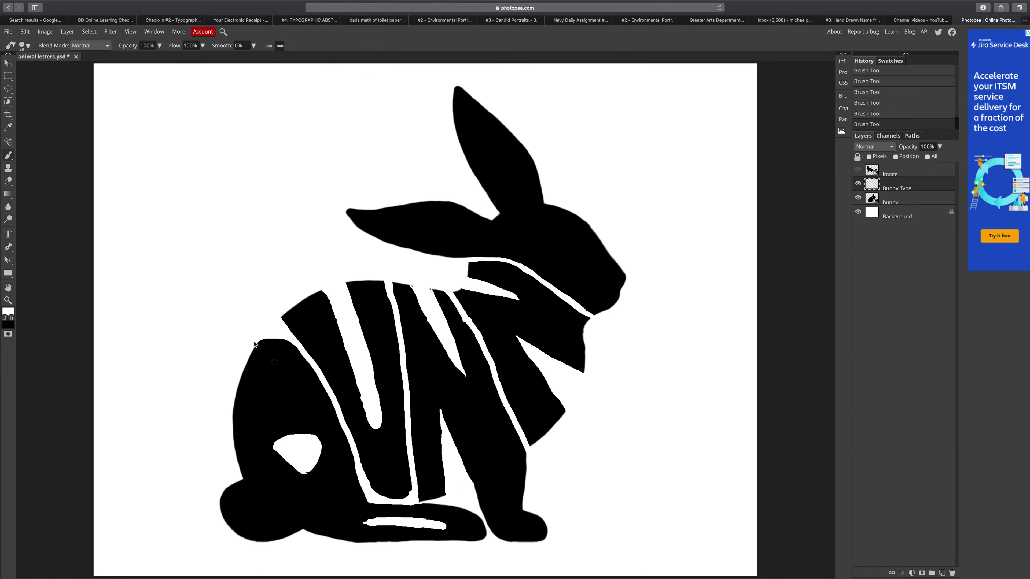
Erase stray spots and the black lip around the U and tidy nearby letter-stroke edges
click(8, 180)
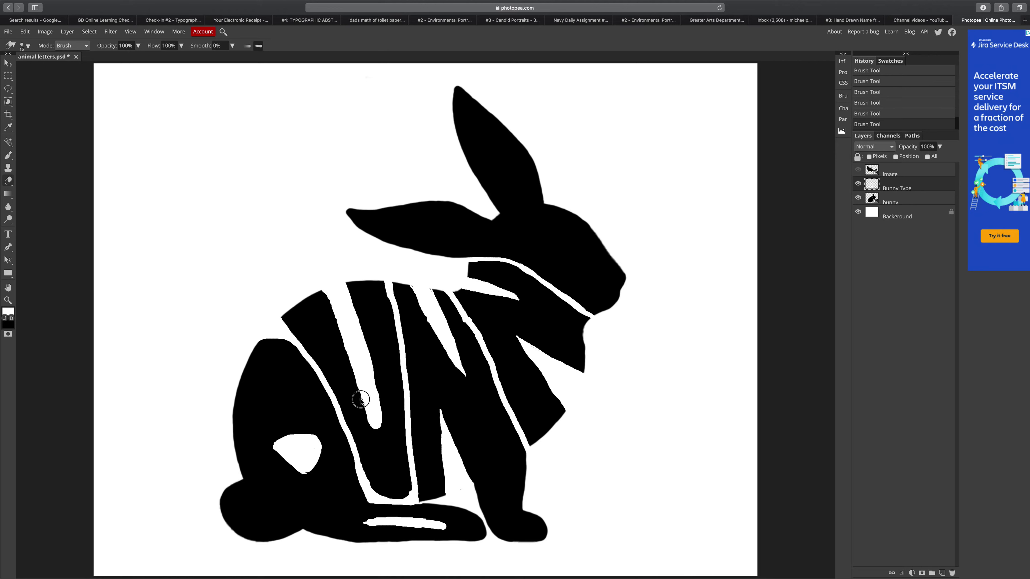
click(356, 385)
drag(379, 507, 366, 502)
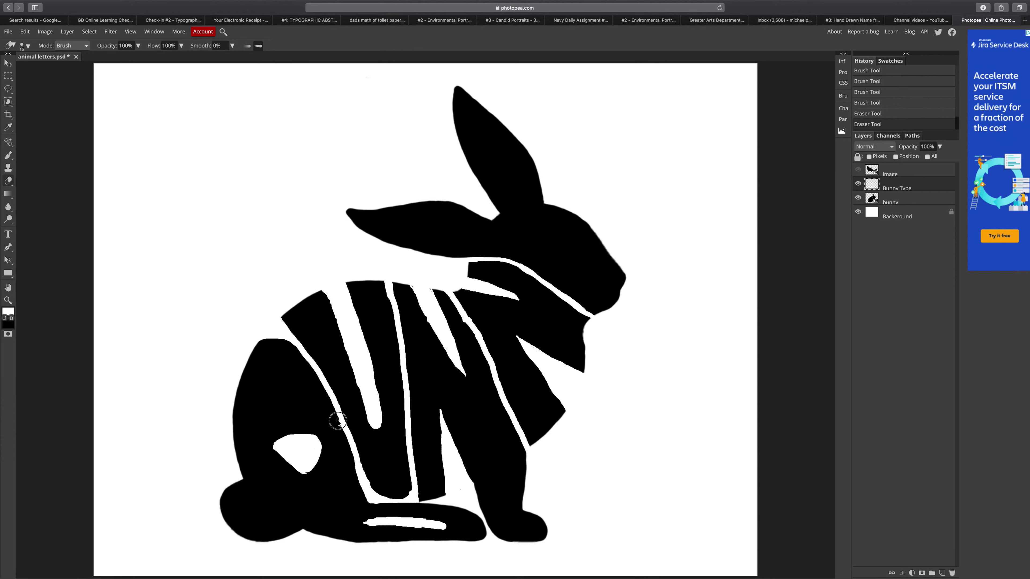
mouse_move(347, 442)
mouse_down()
mouse_move(365, 500)
mouse_move(341, 441)
mouse_up()
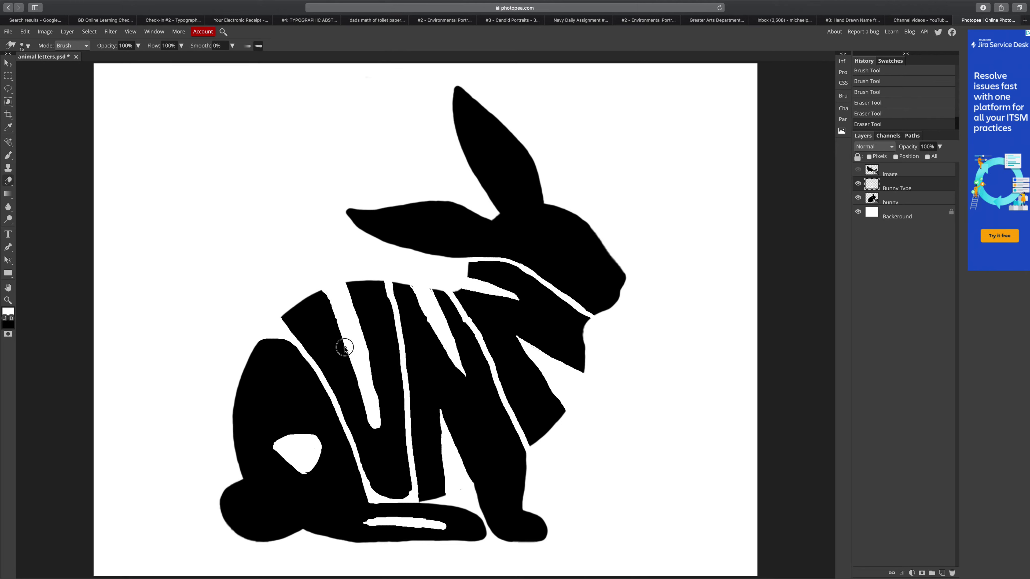
drag(335, 322, 335, 316)
drag(324, 292, 322, 292)
Paint white up the letter stripe, erase a patch between strokes, and hide the panels to preview
click(8, 155)
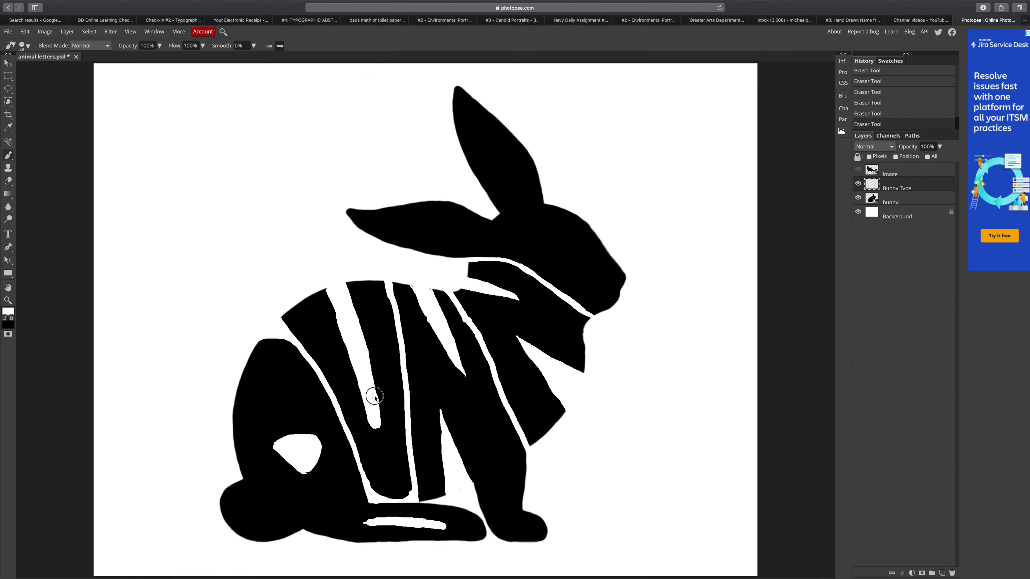
drag(371, 376, 358, 349)
click(8, 181)
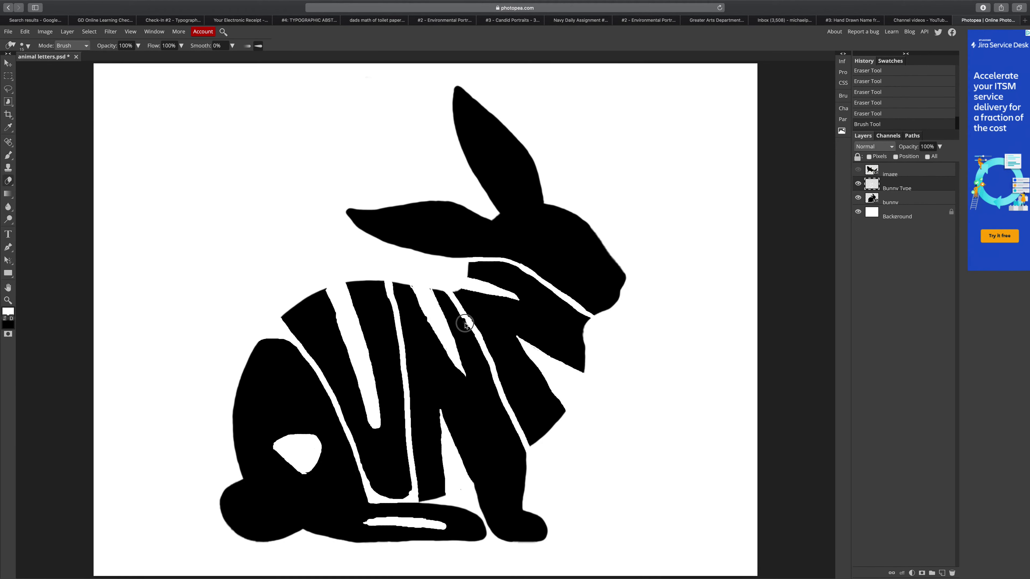
mouse_move(454, 309)
mouse_down()
mouse_move(422, 318)
mouse_move(471, 317)
mouse_move(490, 347)
mouse_up()
key(Tab)
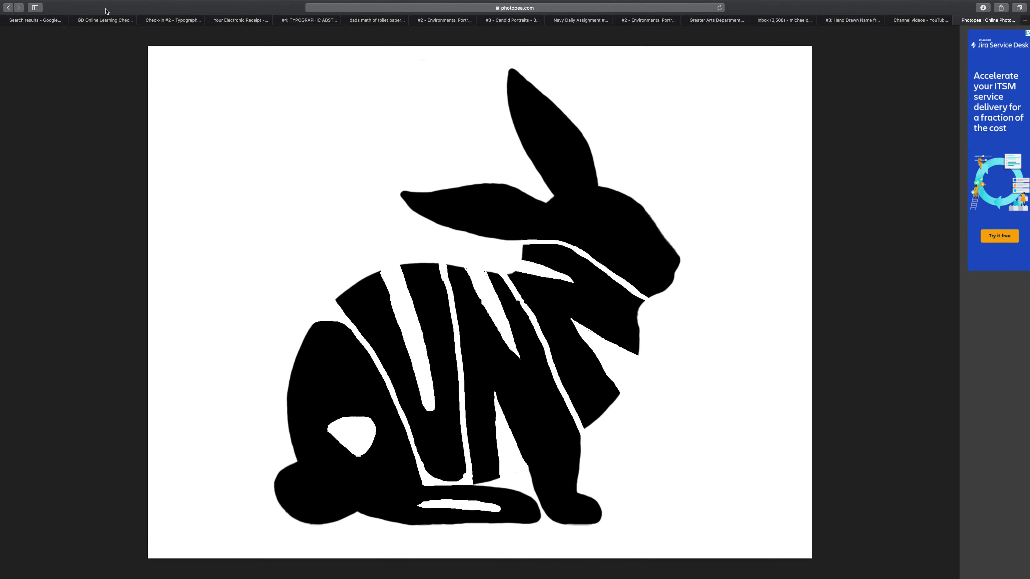
Restore the panels and paint white over the black patch between the letters near the top
mouse_move(0, 79)
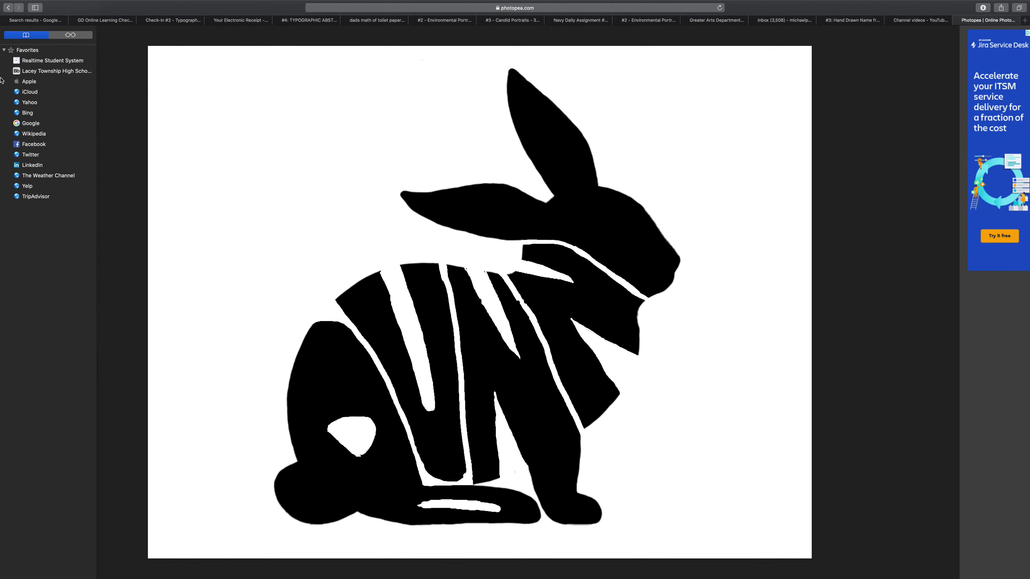
key(Tab)
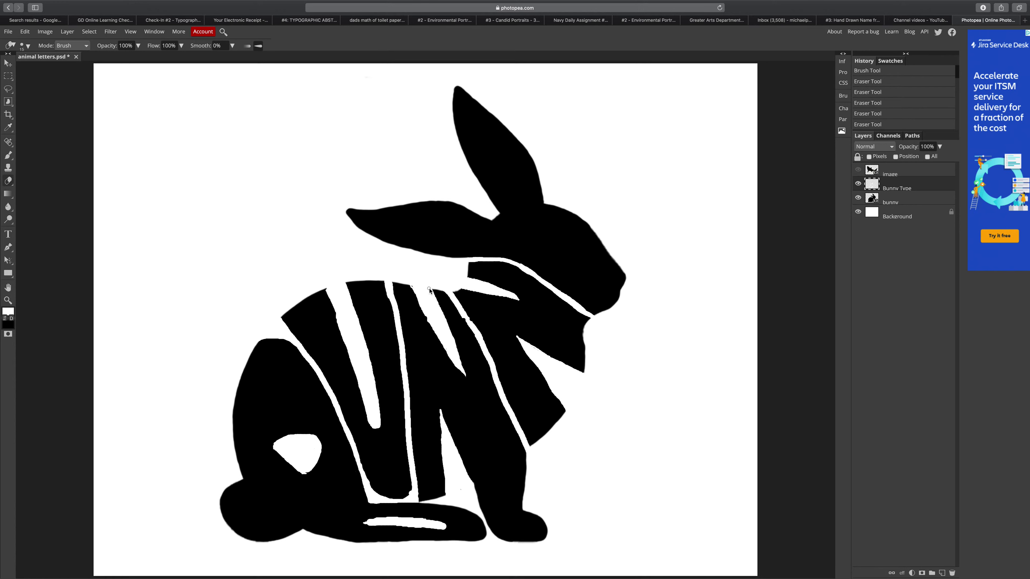
click(8, 155)
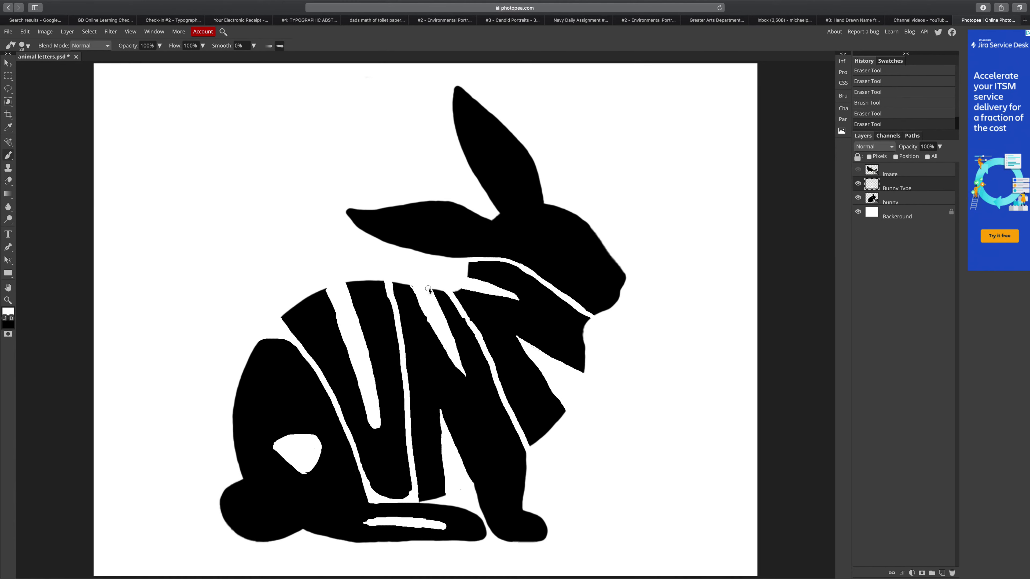
mouse_move(430, 292)
mouse_down()
mouse_move(414, 281)
mouse_move(430, 321)
mouse_move(464, 319)
mouse_move(473, 329)
mouse_move(442, 276)
mouse_up()
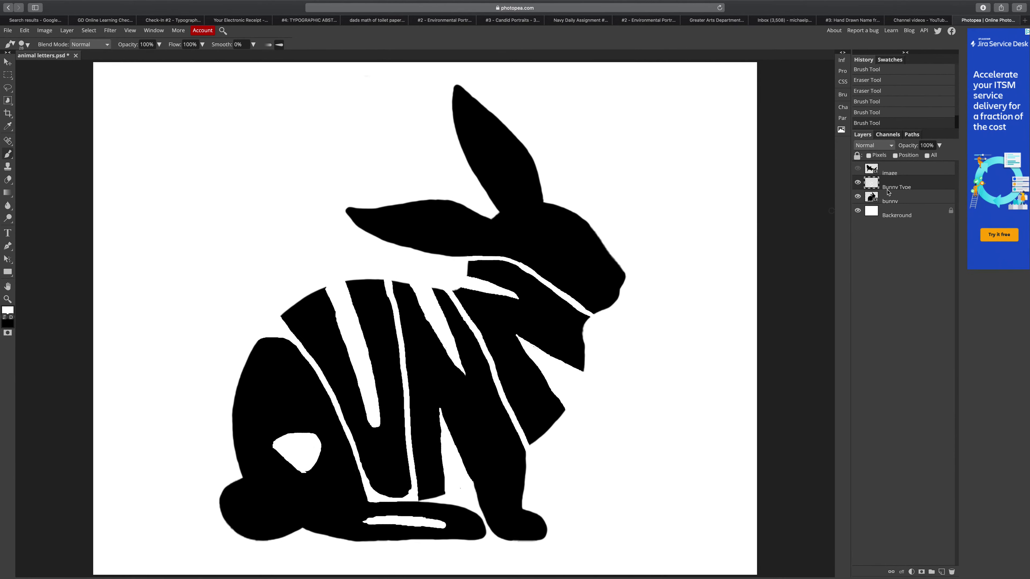
click(8, 31)
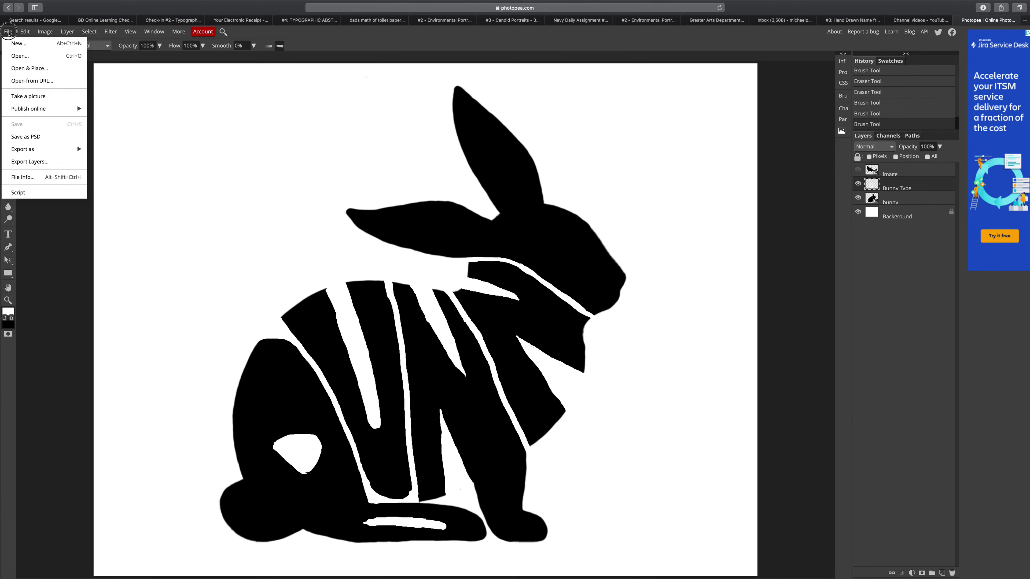
click(32, 138)
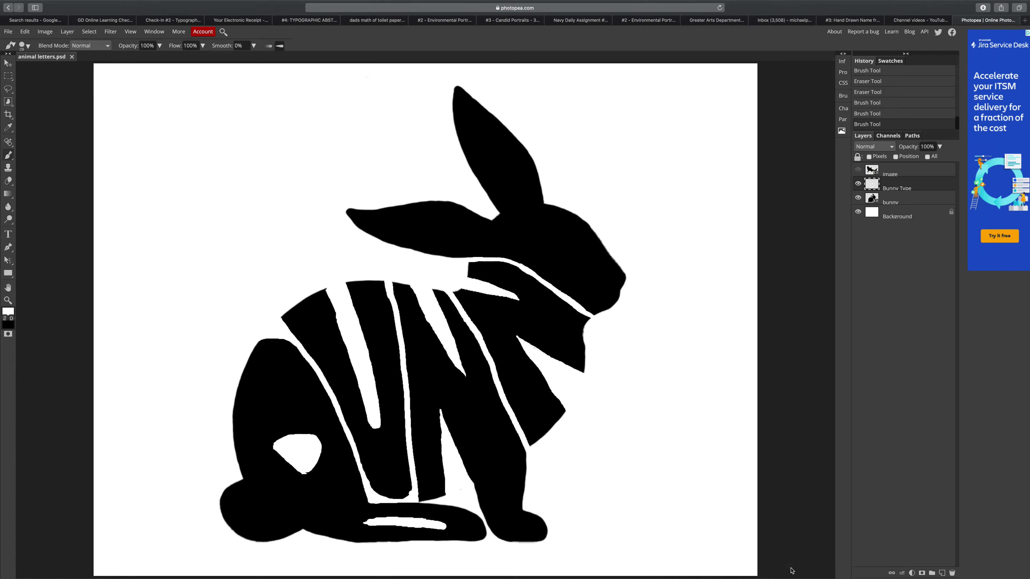
mouse_move(793, 576)
click(893, 173)
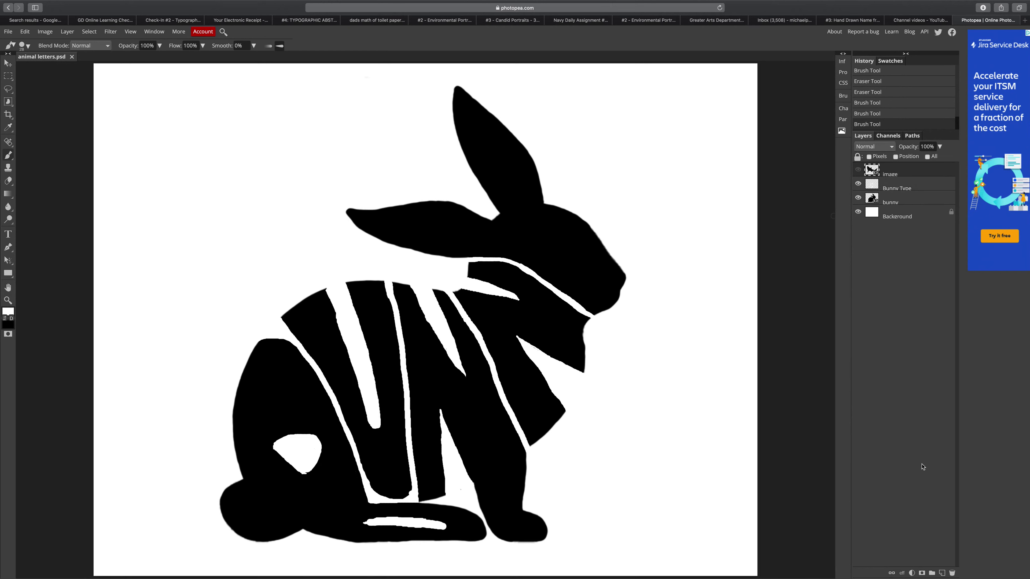
Add a new empty layer named Shark Type
click(942, 573)
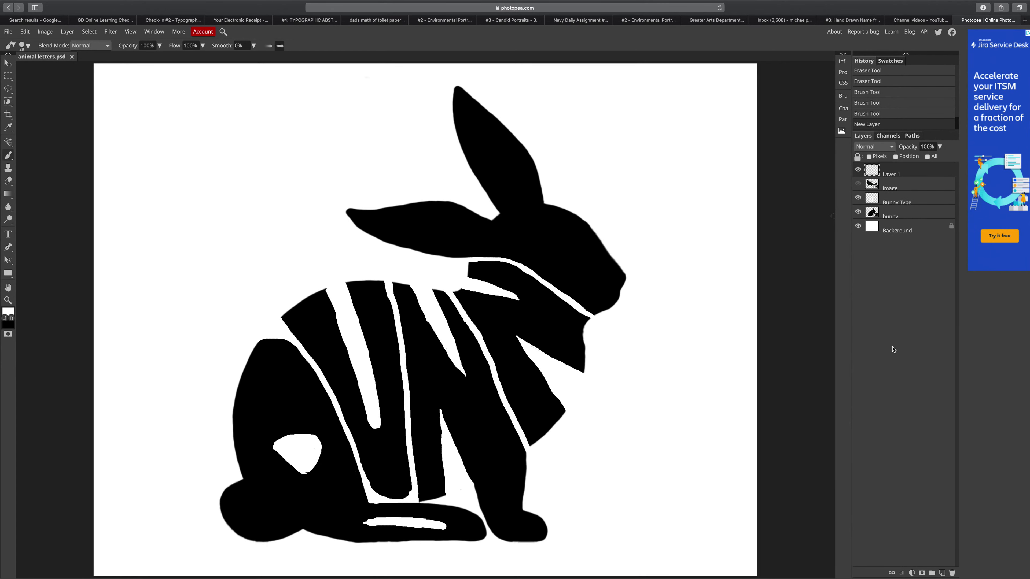
double_click(893, 175)
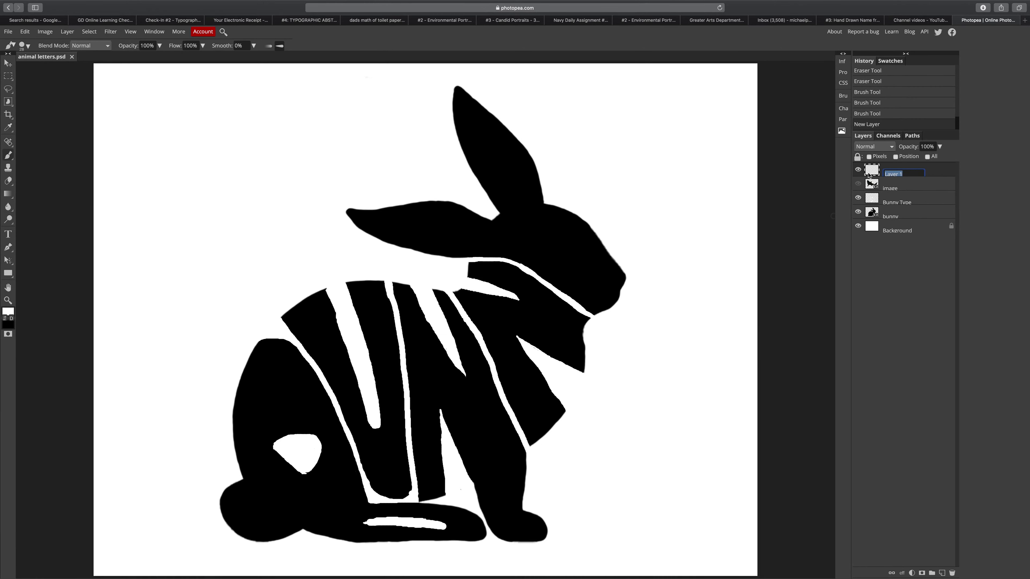
text(S)
key(Return)
Hide the Bunny Type and bunny layers and make the shark silhouette layer visible
click(858, 198)
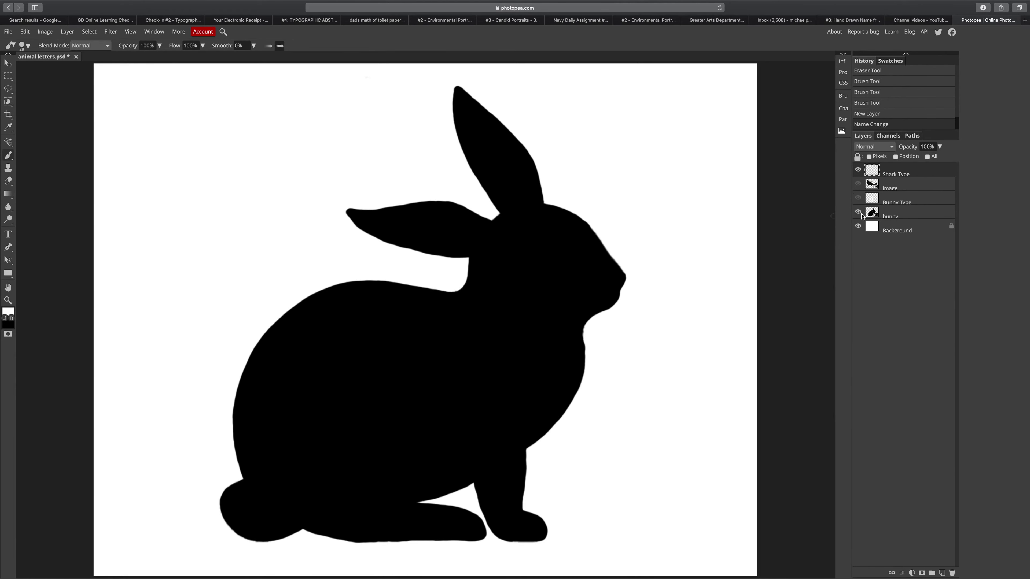
click(858, 212)
click(895, 187)
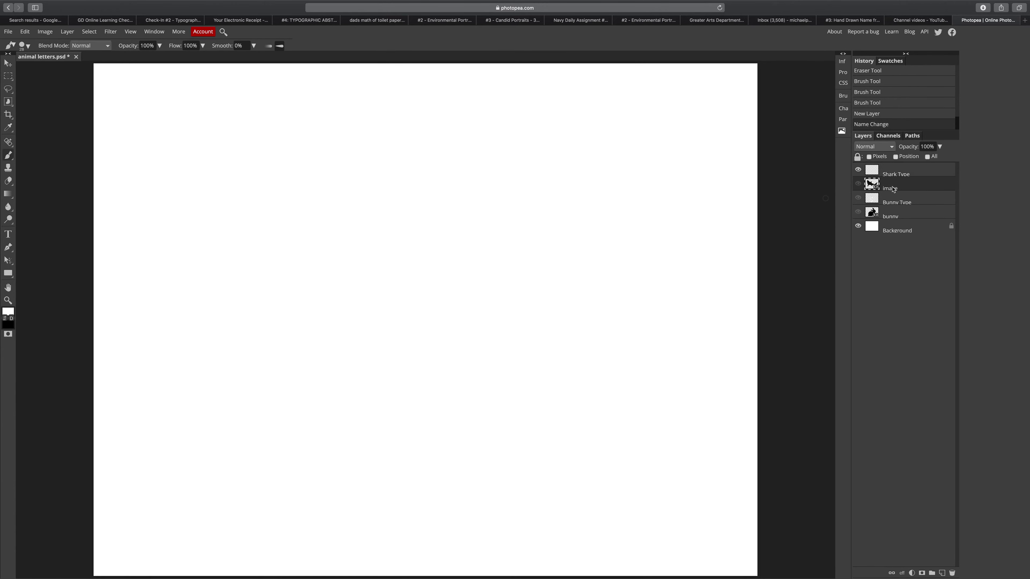
click(858, 183)
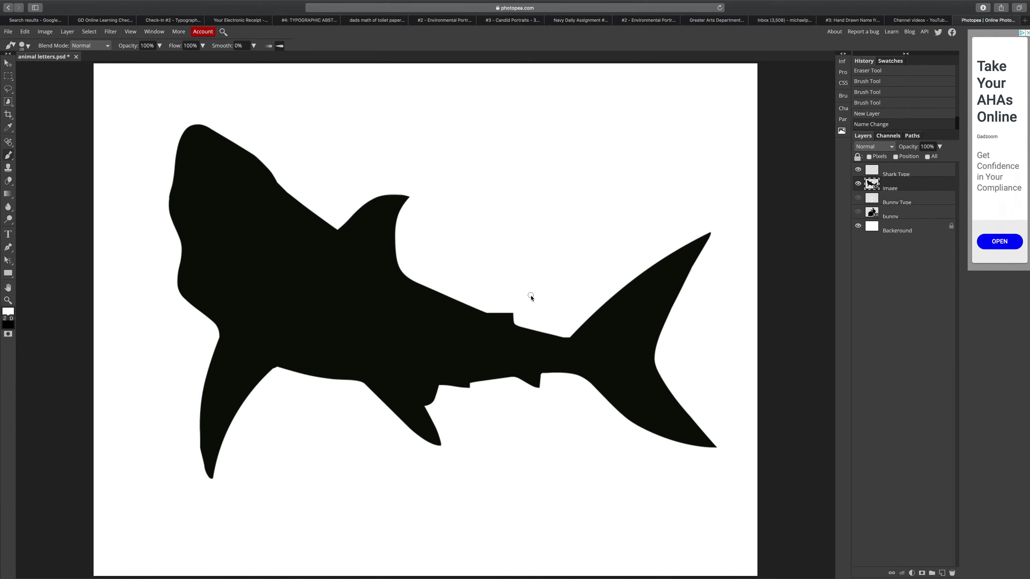
click(8, 64)
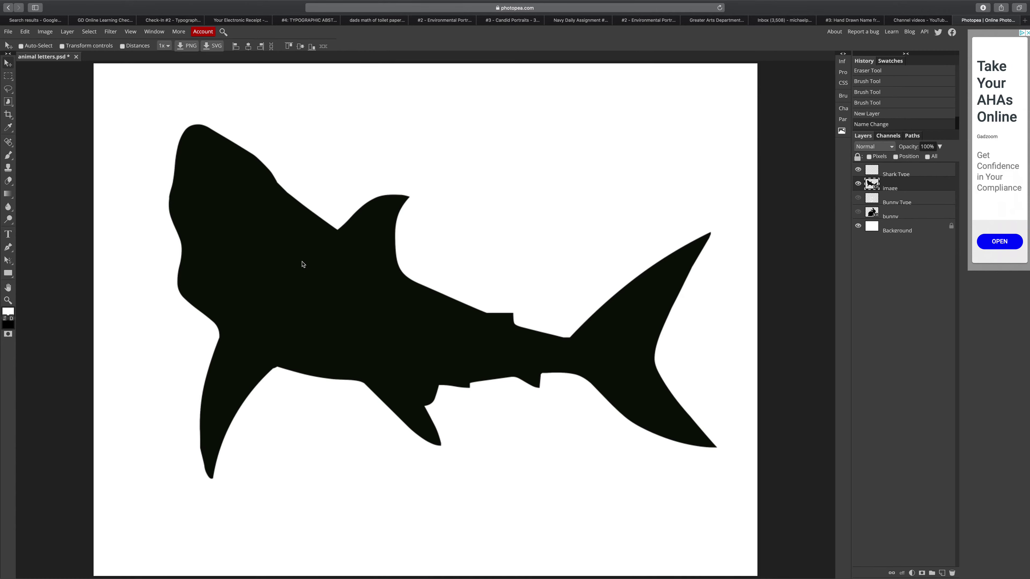
Flip the shark horizontally, move it, then flip it back to face left and shift it slightly right
click(27, 32)
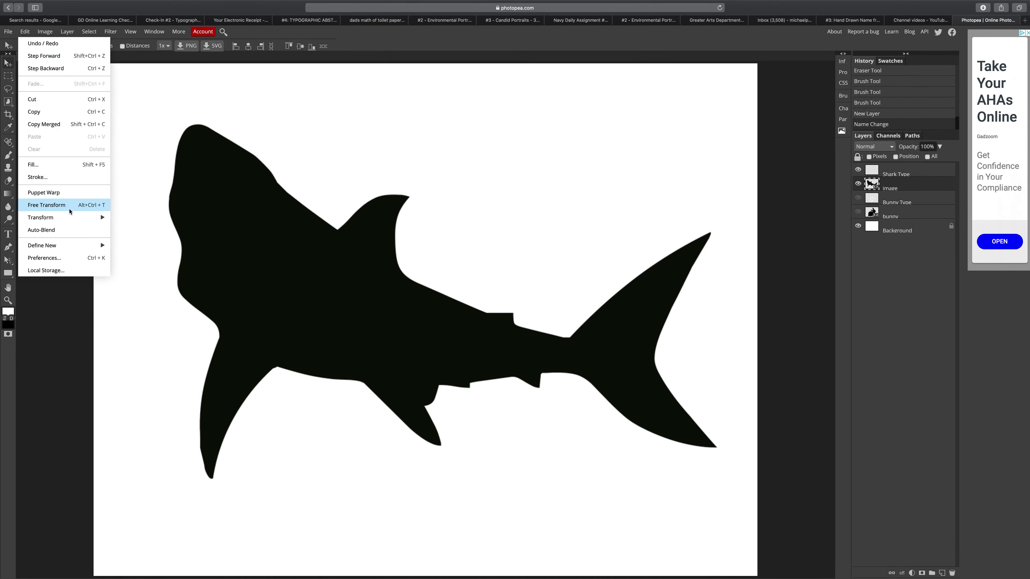
mouse_move(70, 216)
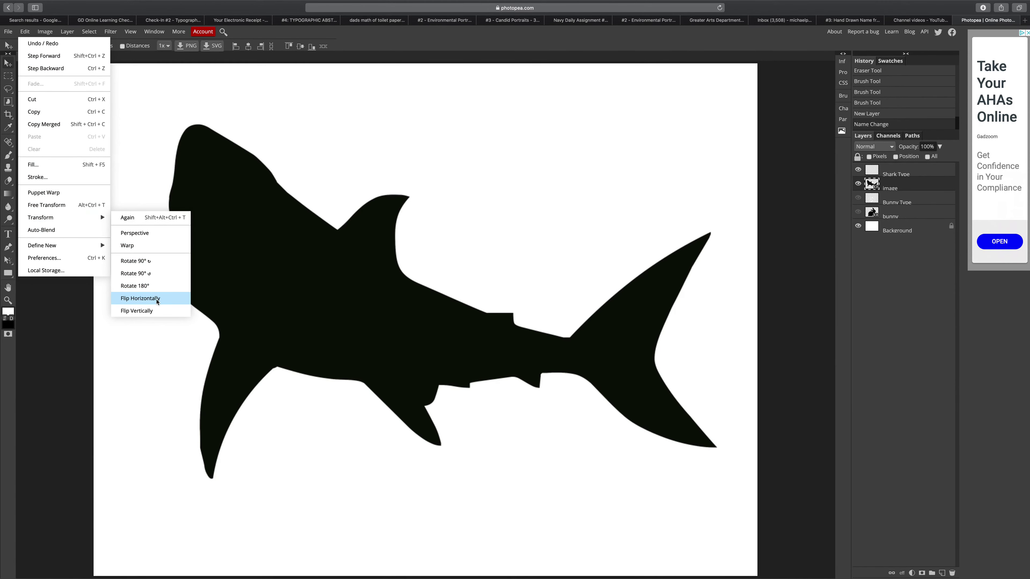
click(156, 300)
drag(528, 313, 490, 319)
key(Right)
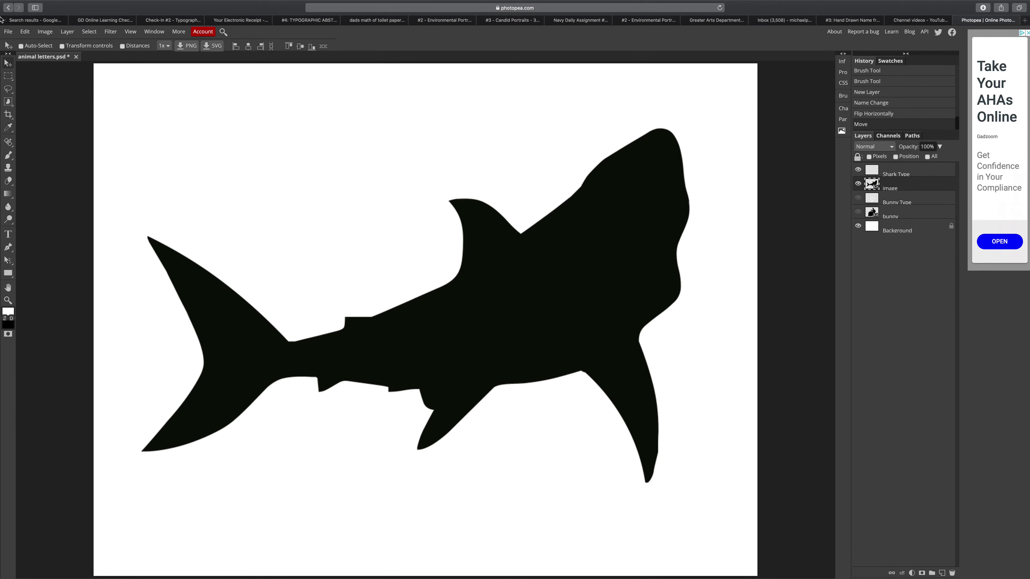
click(25, 32)
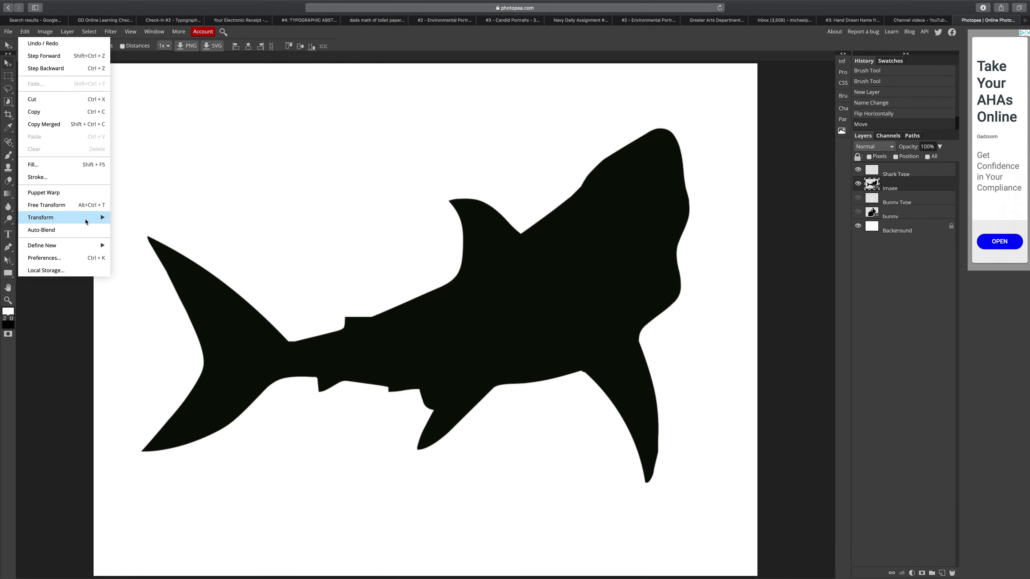
mouse_move(86, 222)
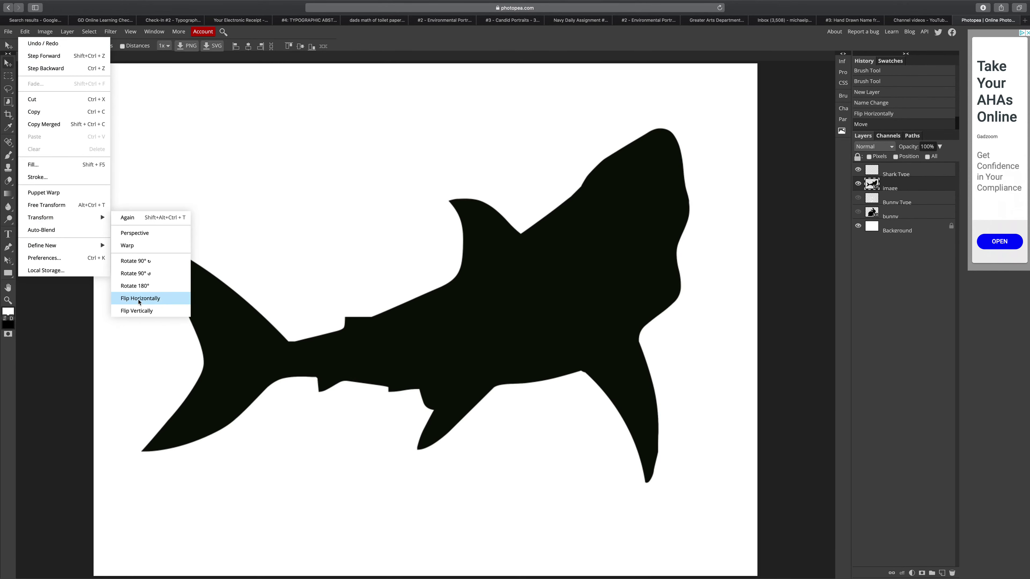
click(138, 300)
drag(329, 279, 347, 280)
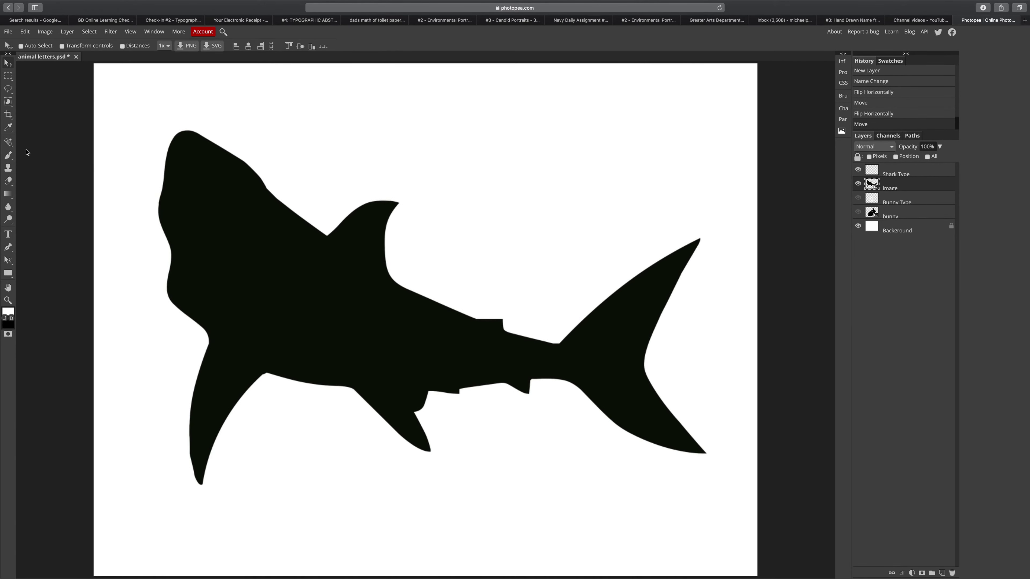
Choose the Brush tool and set its size to 5 px
click(8, 159)
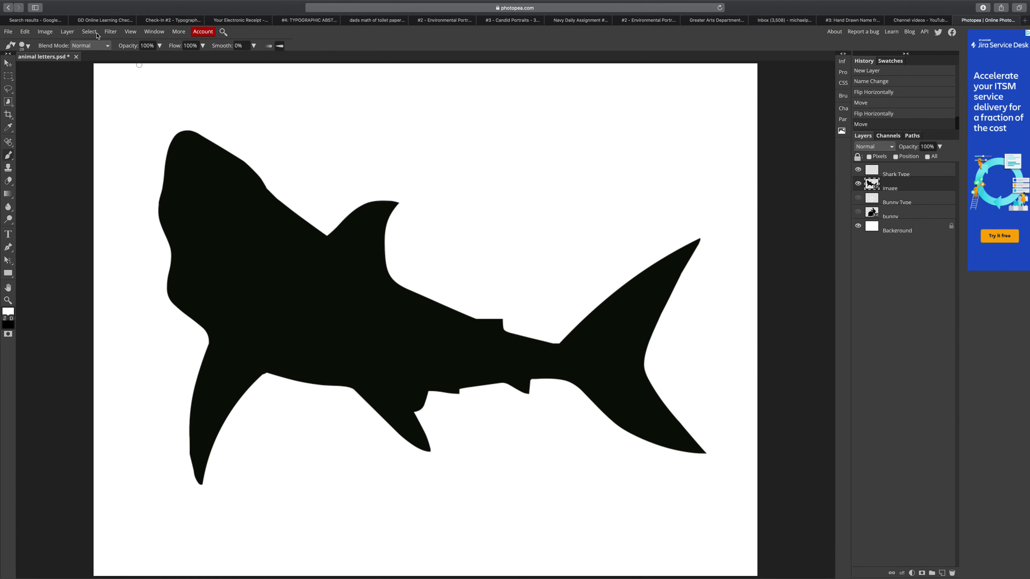
click(24, 45)
click(35, 67)
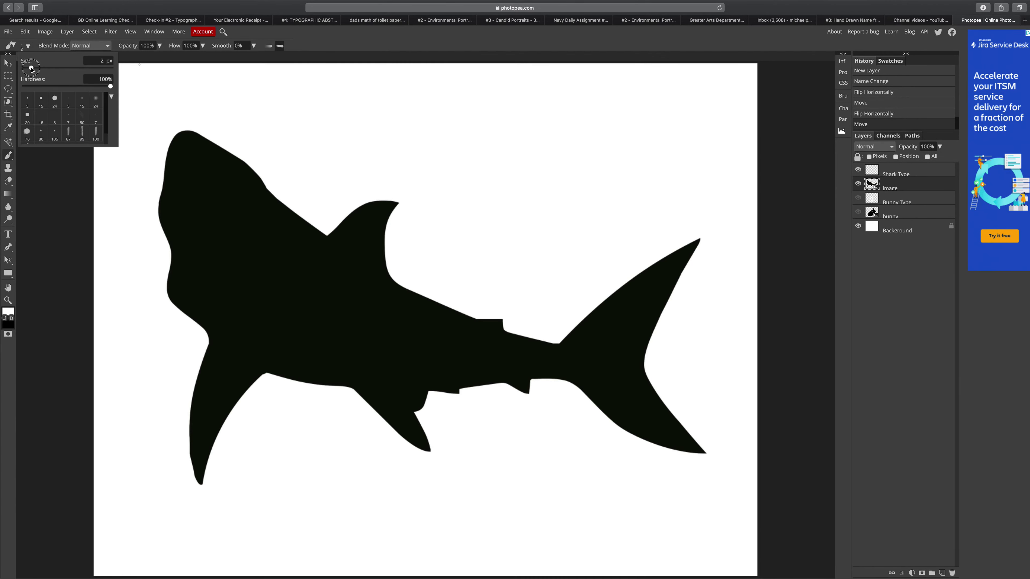
drag(35, 68, 38, 69)
click(299, 178)
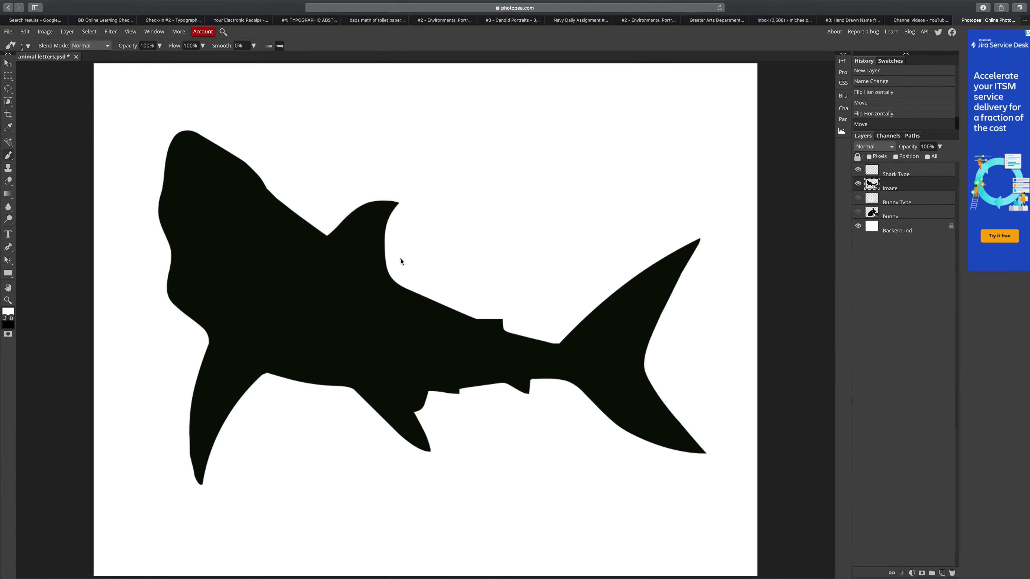
After test strokes fail to paint on the shark, rasterize its image layer
click(263, 377)
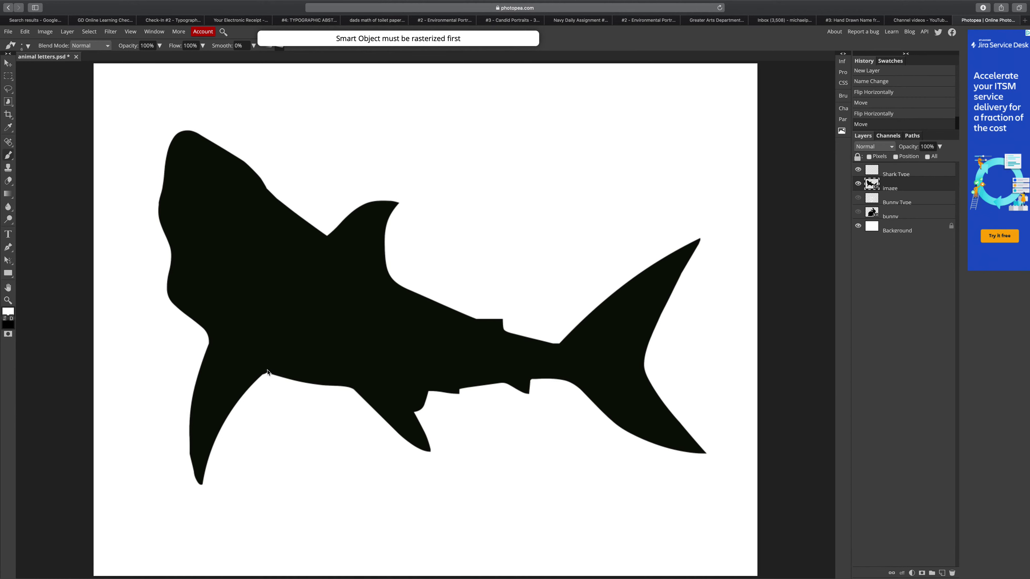
click(264, 377)
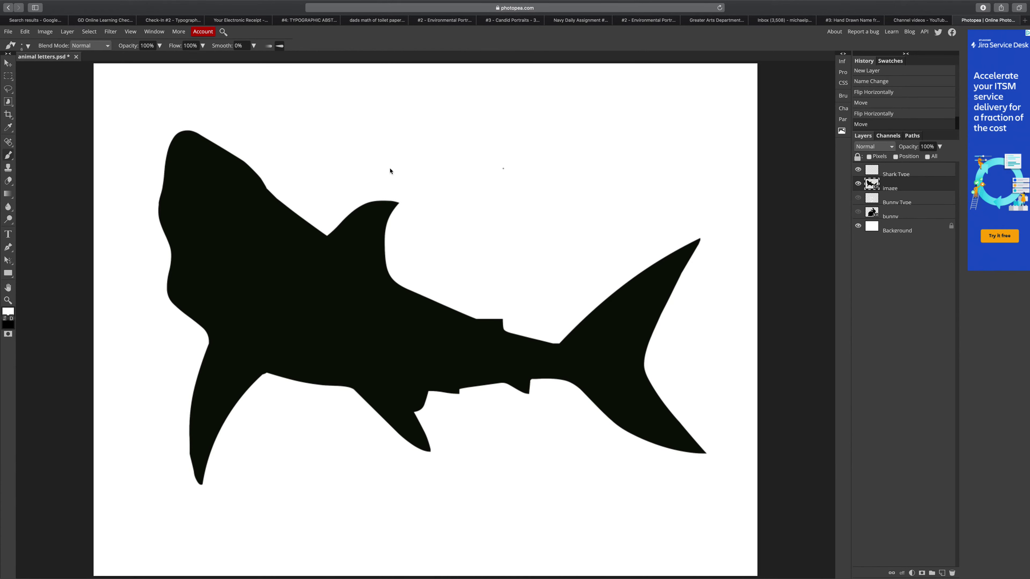
click(346, 268)
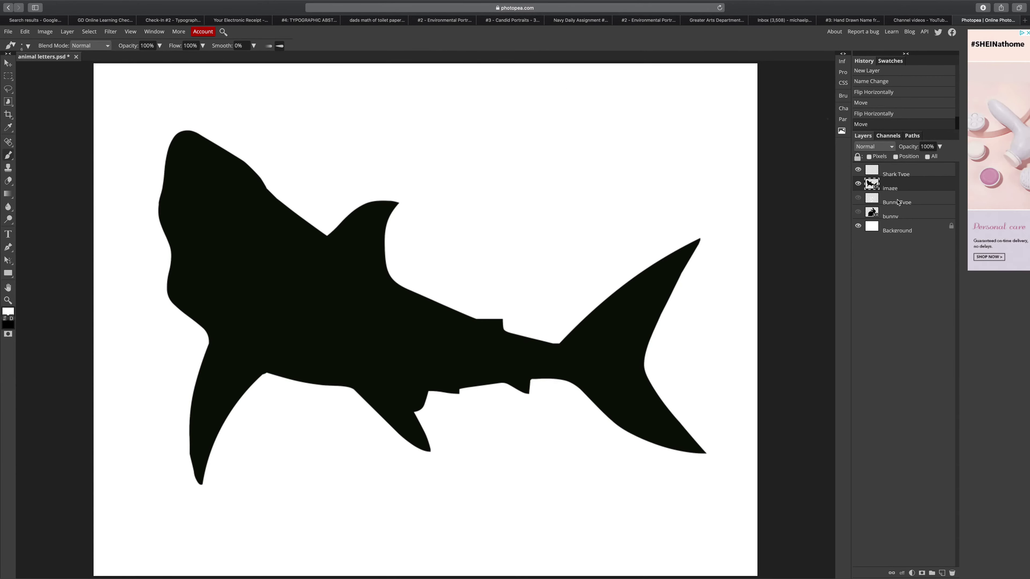
click(434, 216)
right_click(872, 185)
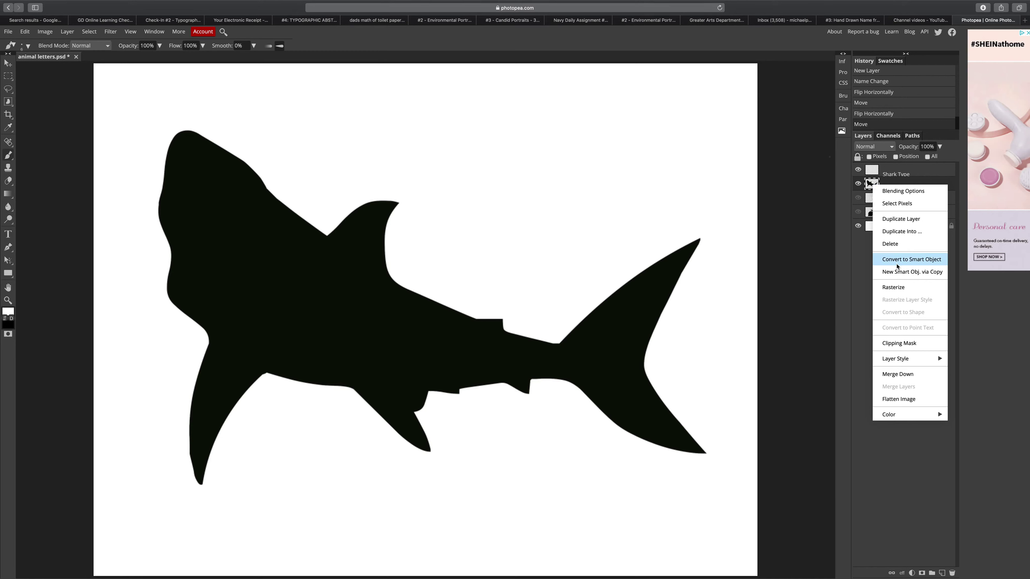
click(897, 286)
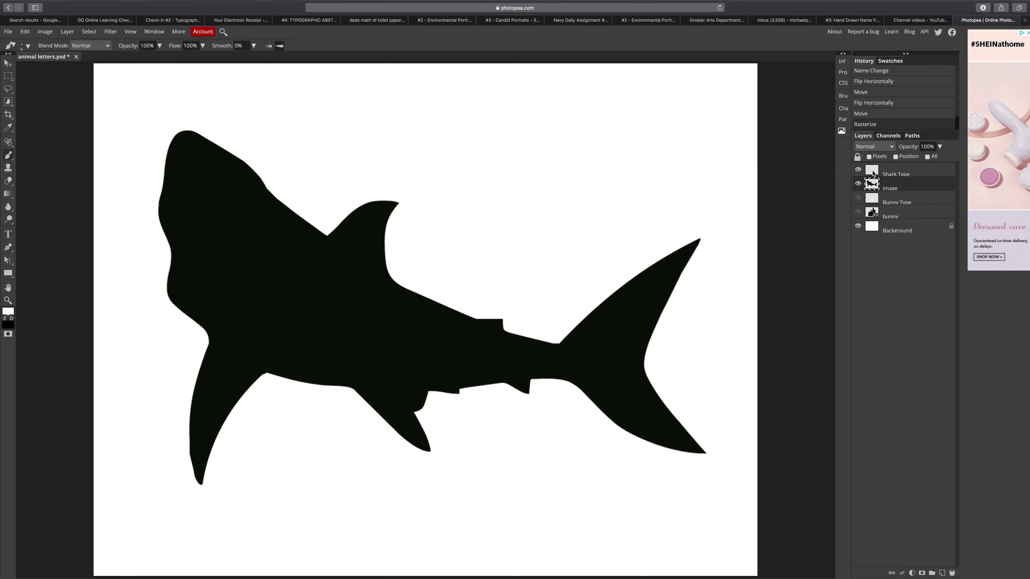
On the Shark Type layer, paint four thin white lines across the head, body, dorsal fin and tail stalk
click(888, 174)
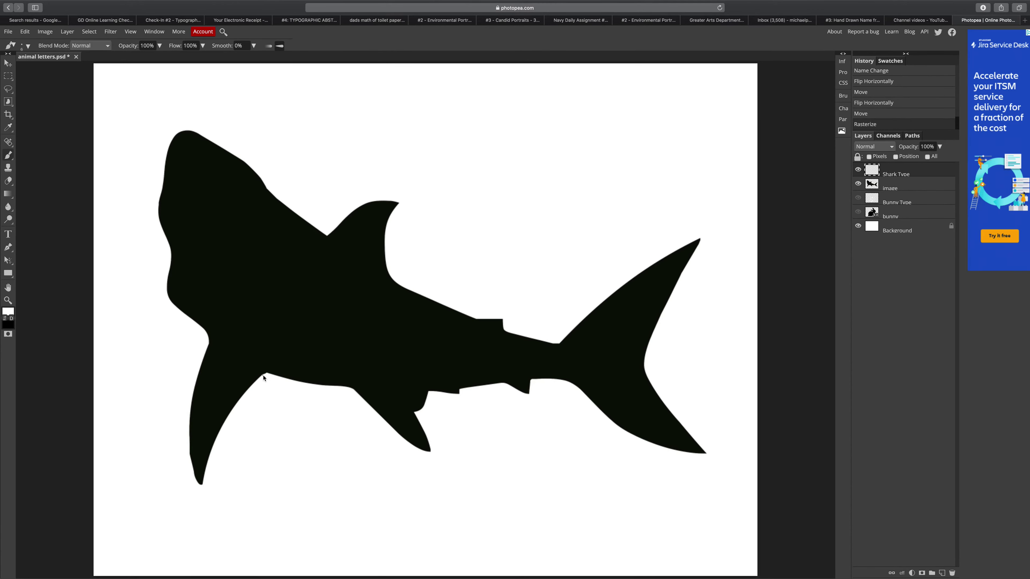
drag(264, 374, 329, 234)
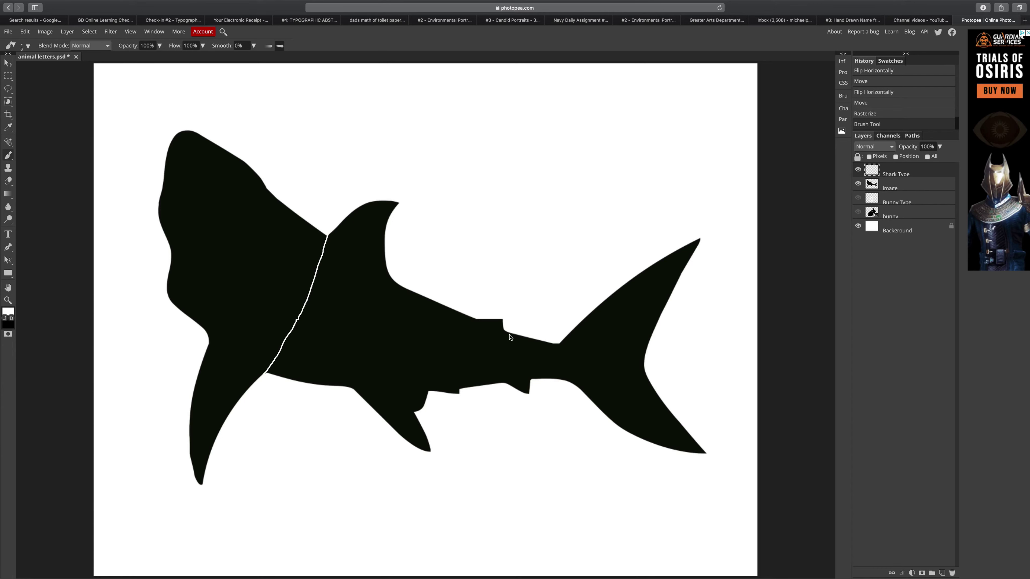
drag(506, 332, 531, 380)
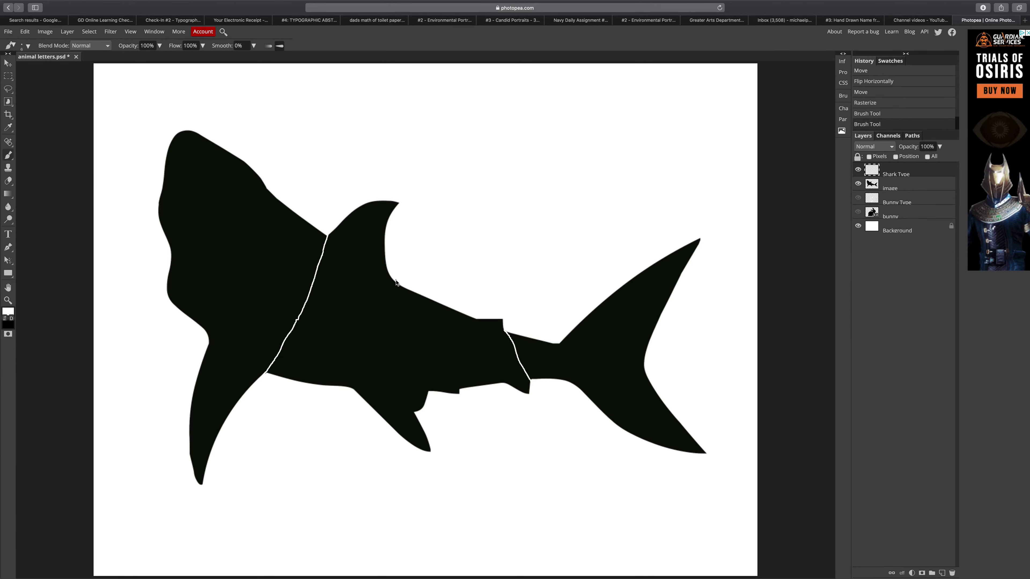
drag(387, 268, 425, 428)
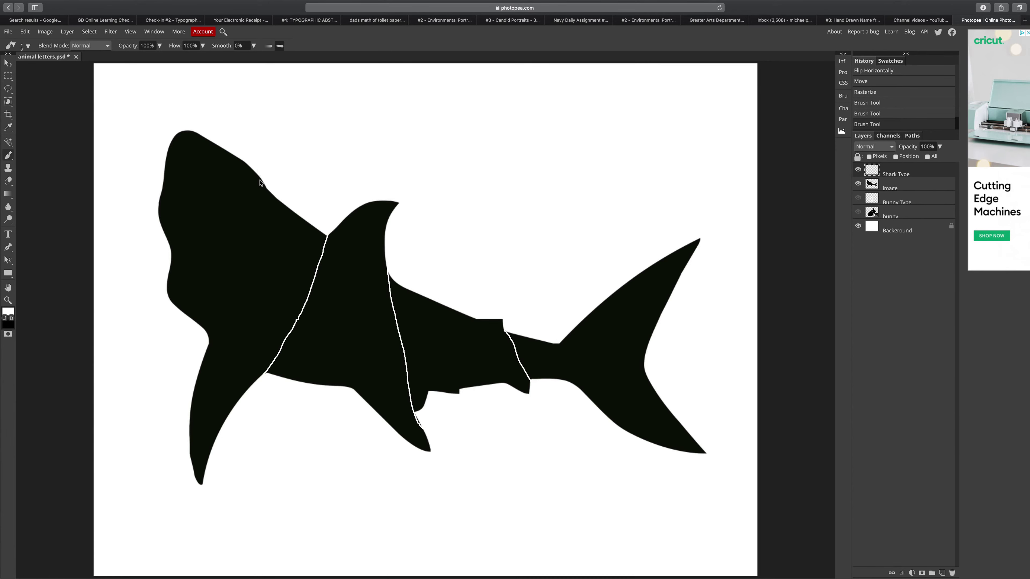
mouse_move(268, 189)
mouse_down()
mouse_move(196, 324)
mouse_move(226, 285)
mouse_up()
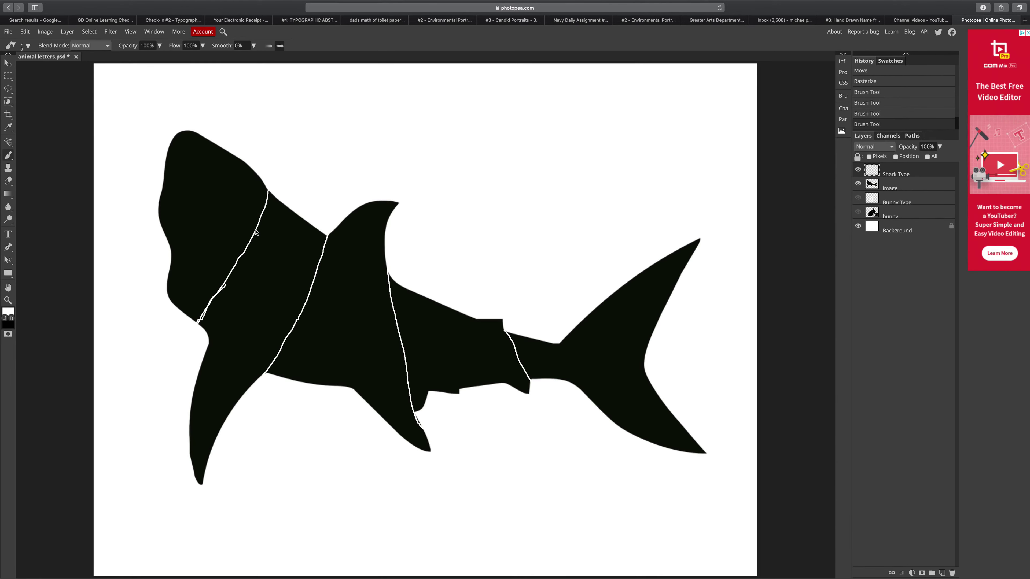
Draw thin white S and H lines on the head, redo the stray fin stroke, and start the A's triangle
mouse_move(254, 235)
mouse_down()
mouse_move(222, 204)
mouse_move(253, 235)
mouse_up()
mouse_move(167, 240)
mouse_down()
mouse_move(196, 268)
mouse_move(160, 234)
mouse_up()
mouse_move(300, 218)
mouse_down()
mouse_move(274, 268)
mouse_move(299, 215)
mouse_up()
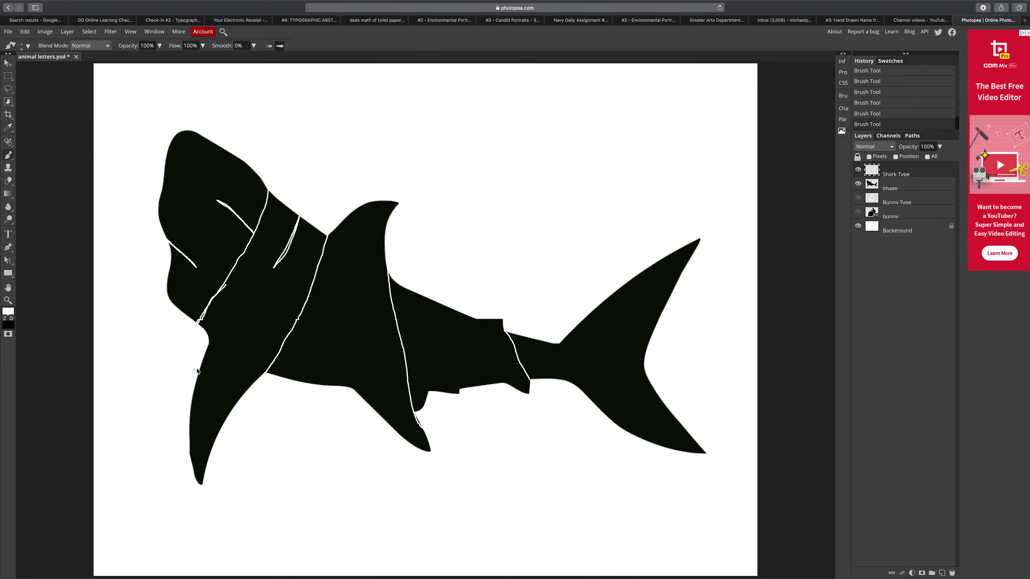
drag(193, 380, 240, 312)
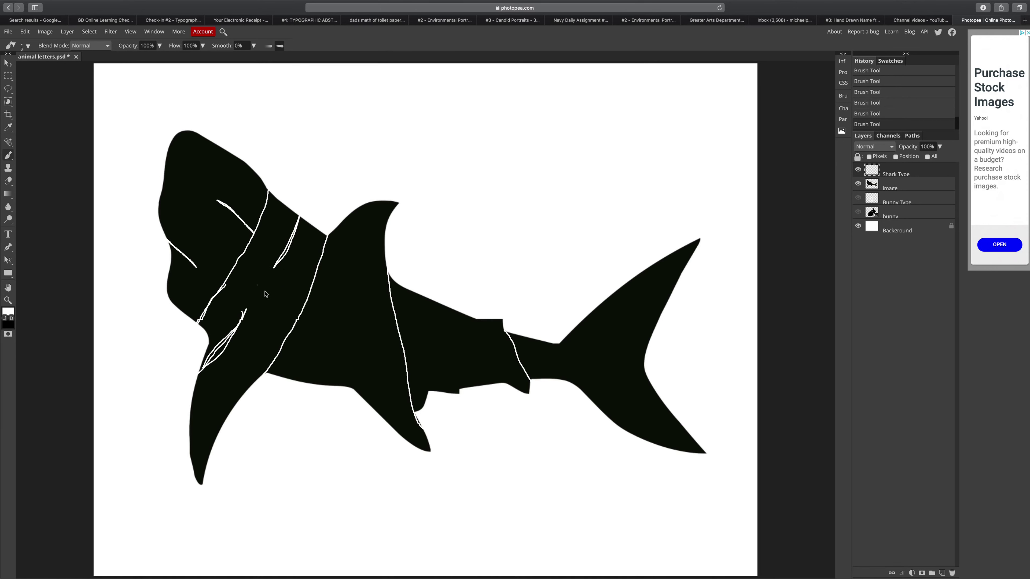
key(super+z)
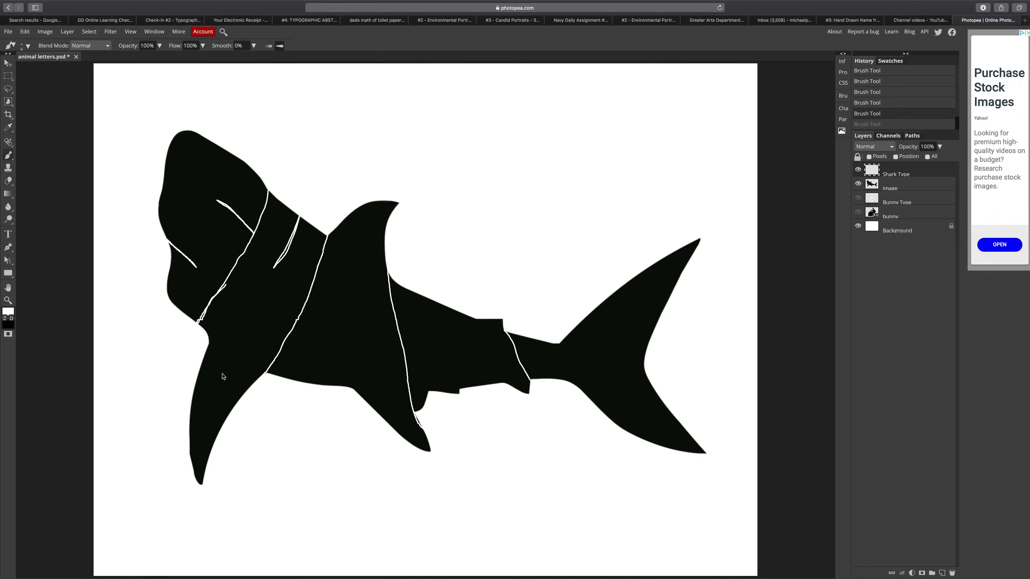
drag(205, 378, 252, 305)
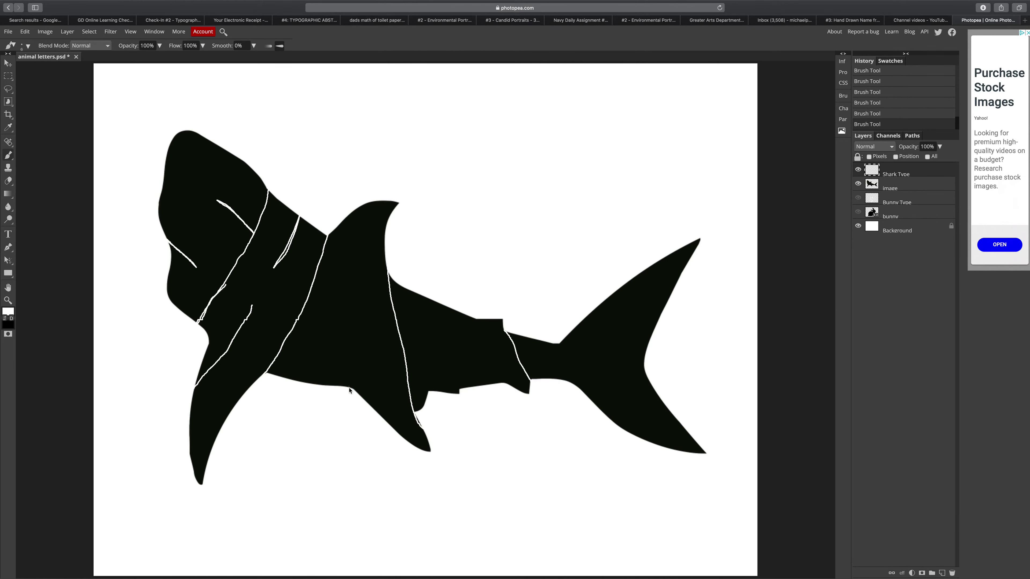
mouse_move(329, 327)
mouse_down()
mouse_move(358, 331)
mouse_move(352, 282)
mouse_move(330, 327)
mouse_up()
Outline the lower A and the upper and lower parts of the R in thin white lines
mouse_move(356, 392)
mouse_down()
mouse_move(350, 373)
mouse_move(326, 370)
mouse_move(317, 384)
mouse_up()
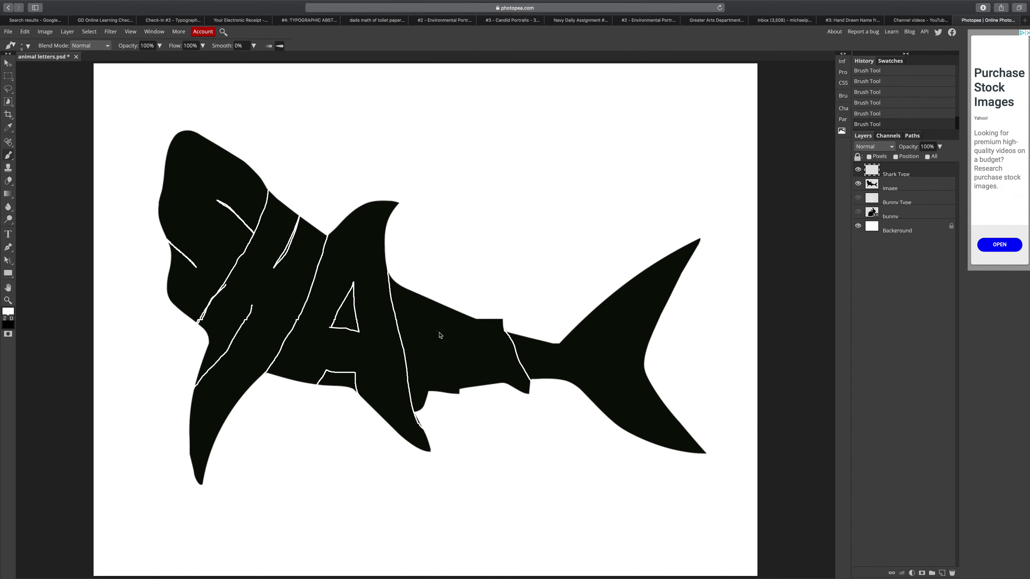
mouse_move(433, 329)
mouse_down()
mouse_move(432, 340)
mouse_move(475, 340)
mouse_move(431, 327)
mouse_up()
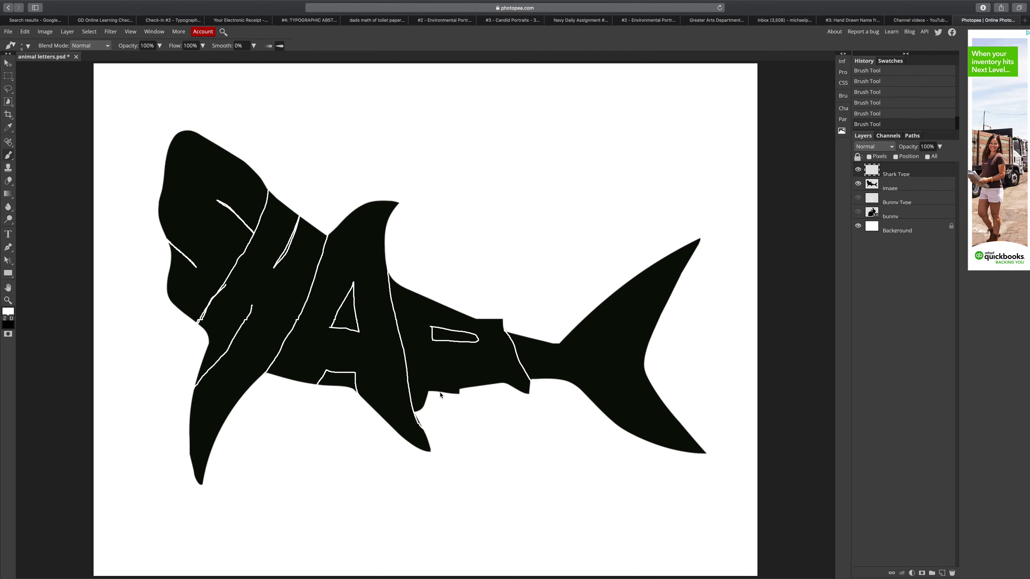
mouse_move(431, 392)
mouse_down()
mouse_move(431, 382)
mouse_move(510, 386)
mouse_up()
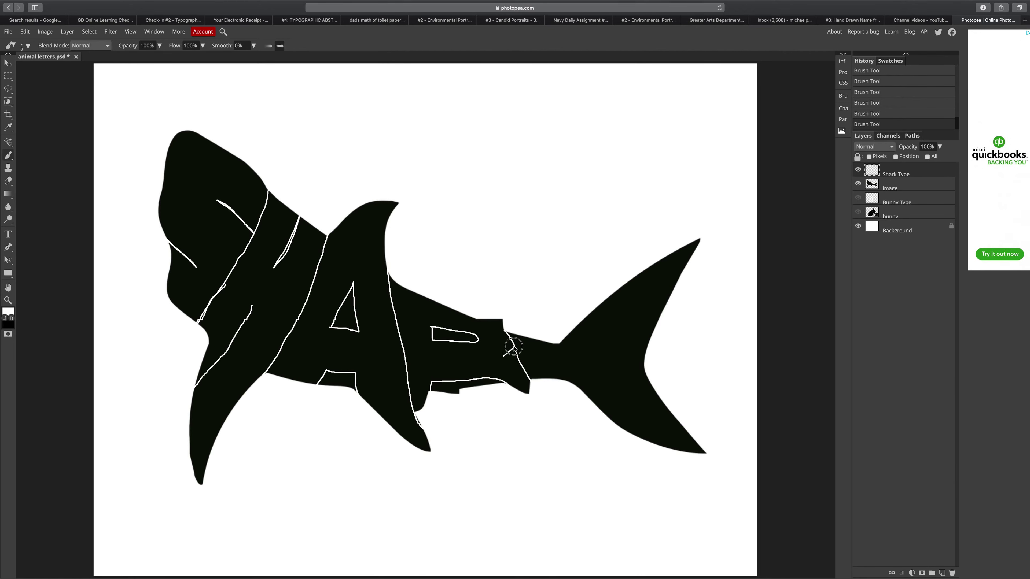
mouse_move(514, 347)
mouse_down()
mouse_move(504, 355)
mouse_move(518, 364)
mouse_up()
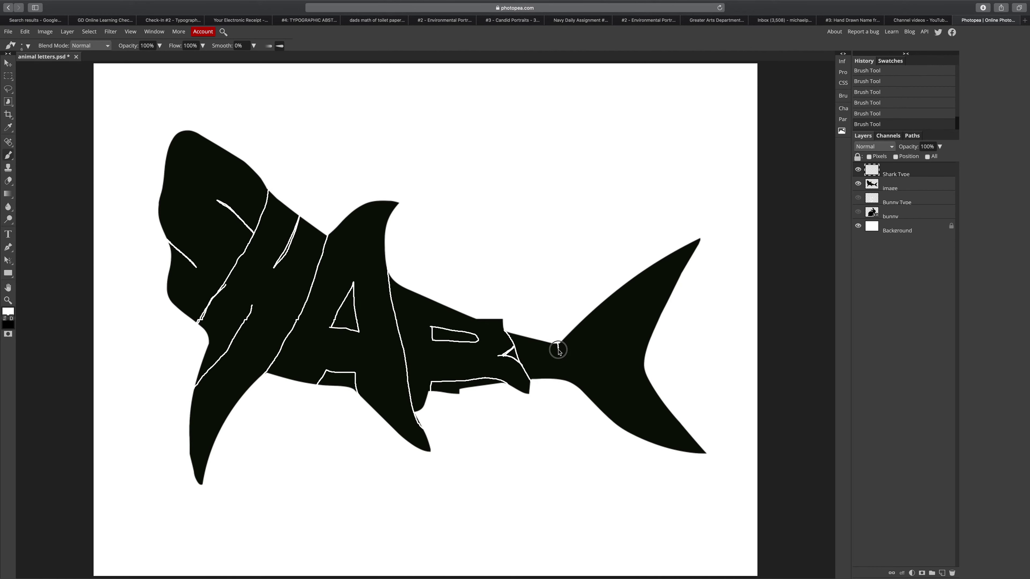
Add two short white marks on the tail edge and trace the K along the tail
drag(559, 344, 559, 351)
drag(563, 375, 566, 380)
mouse_move(649, 345)
mouse_down()
mouse_move(637, 366)
mouse_move(647, 345)
mouse_up()
Enlarge the brush to 34 px and thicken the top curve of the S
click(28, 46)
drag(39, 68, 49, 69)
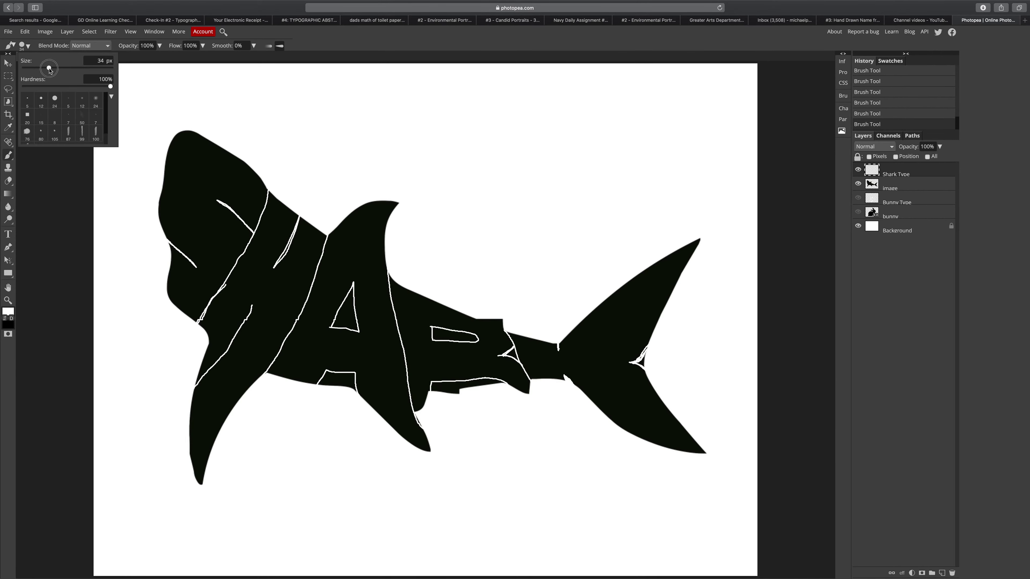
click(251, 236)
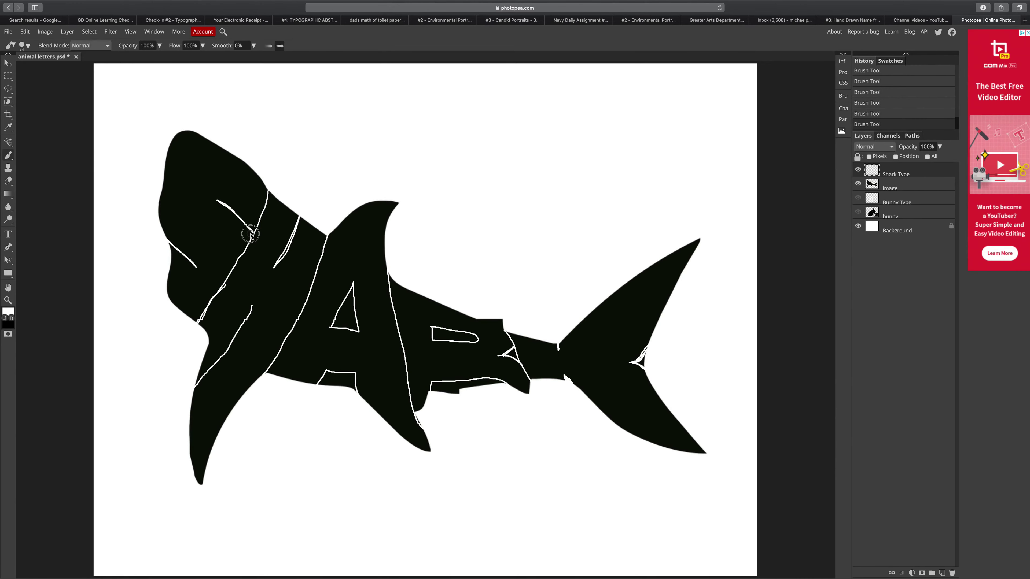
mouse_move(249, 239)
mouse_down()
mouse_move(214, 200)
mouse_move(250, 236)
mouse_up()
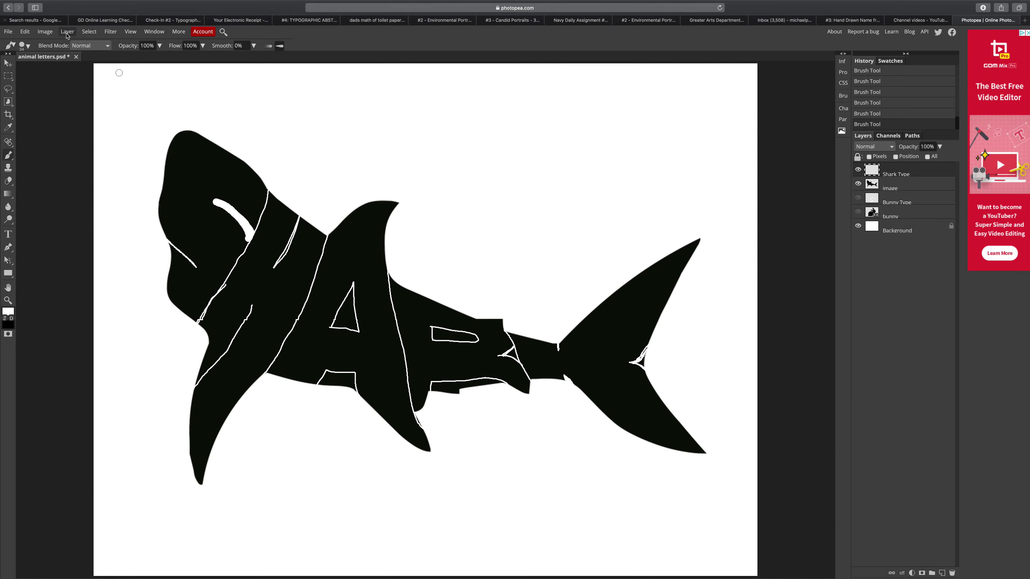
Readjust the brush size, extend the thick S stroke downward and touch up its end
click(25, 46)
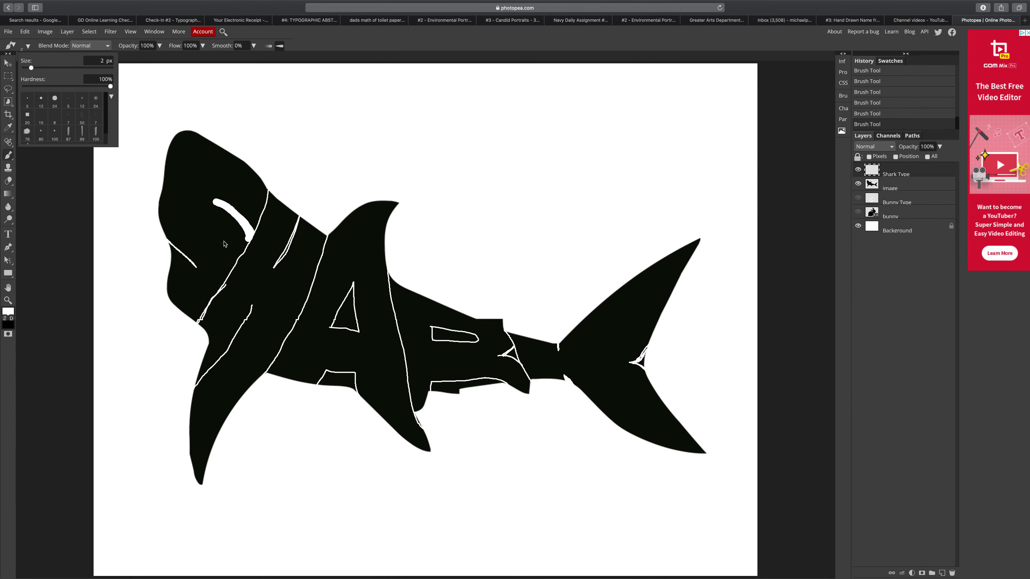
click(249, 244)
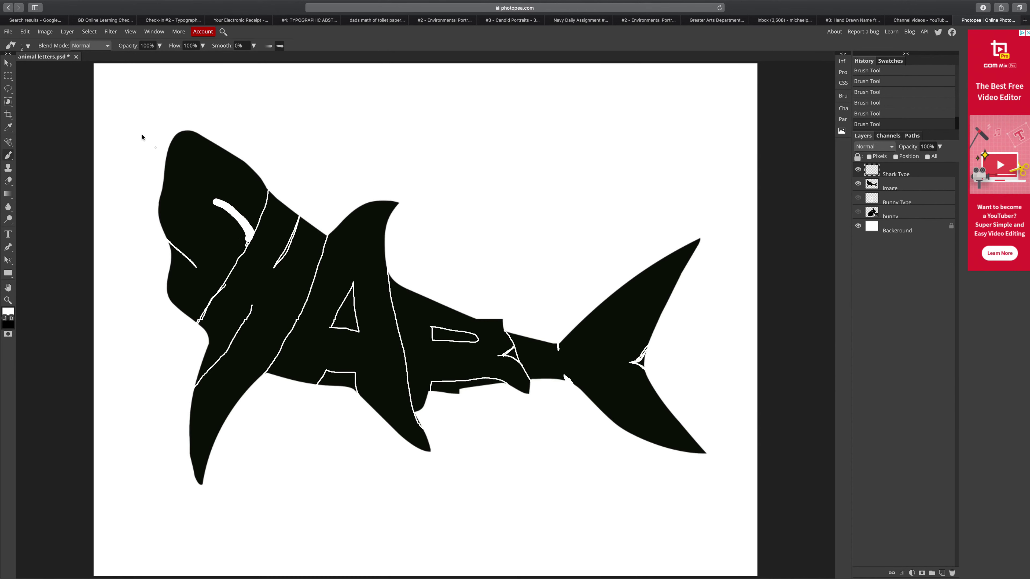
click(25, 46)
click(39, 67)
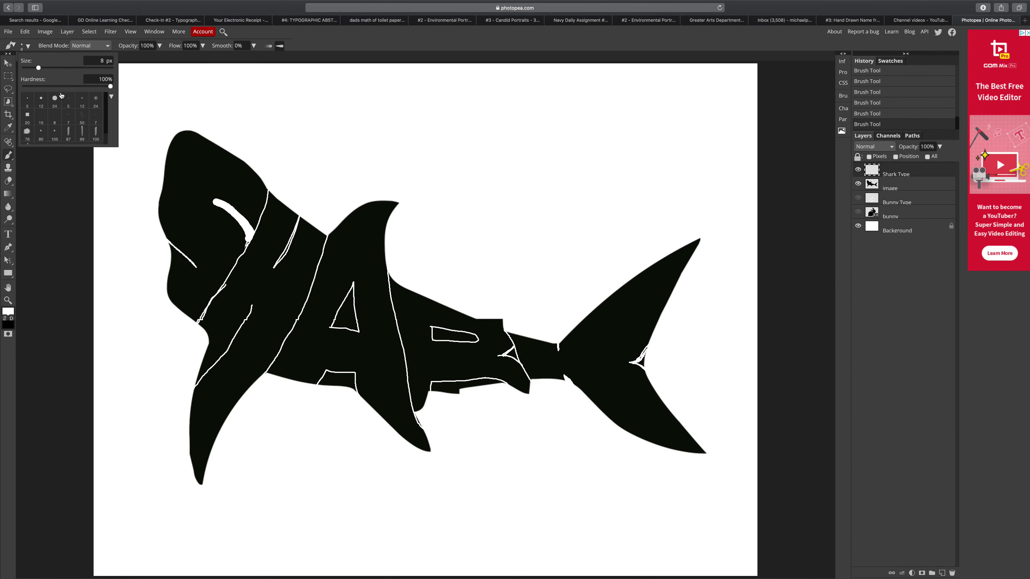
click(246, 241)
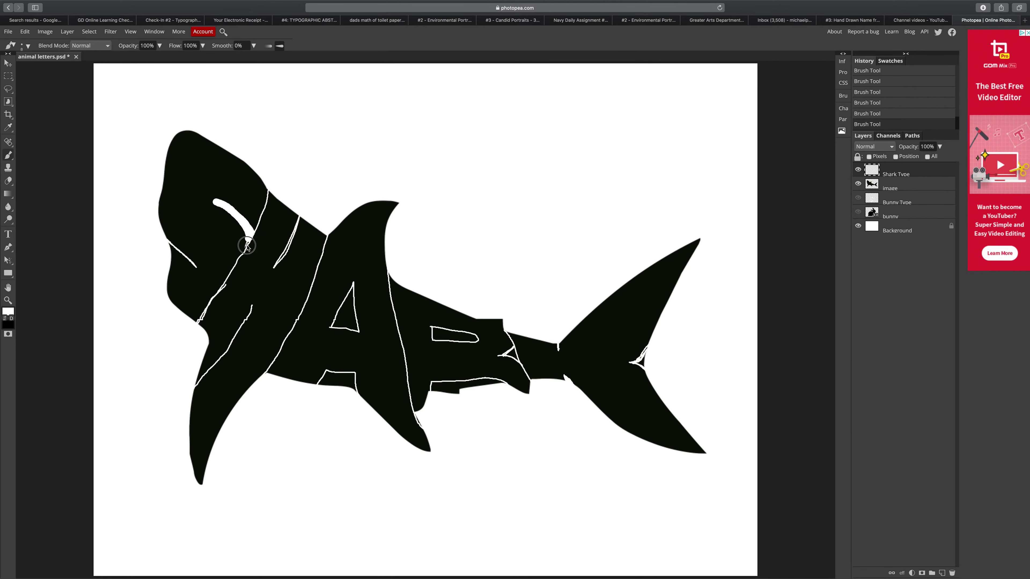
drag(246, 240, 245, 248)
drag(194, 263, 201, 264)
Enlarge the brush to 41 px and paint a thick white mouth line on the head
click(26, 45)
drag(41, 68, 52, 69)
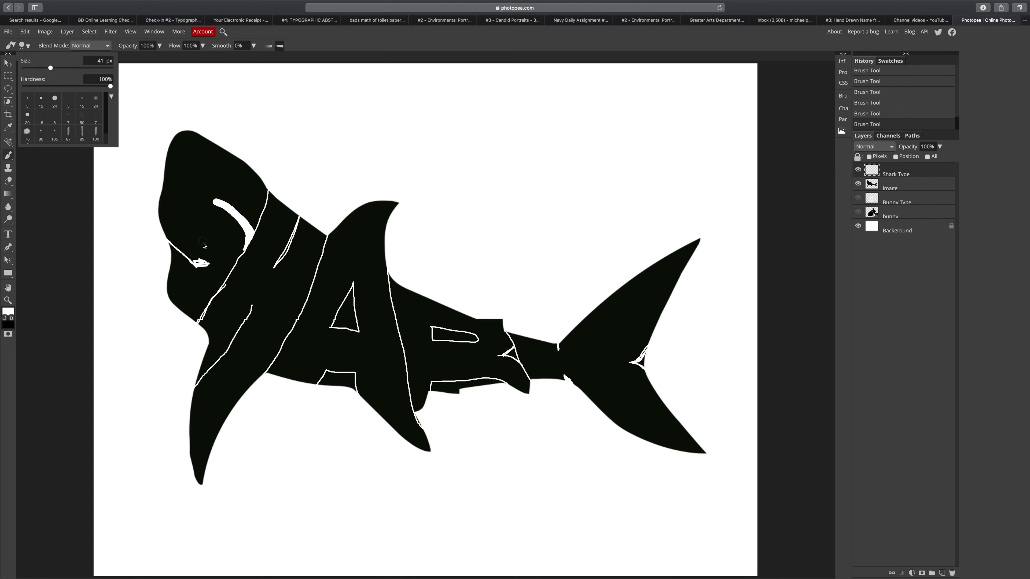
click(201, 264)
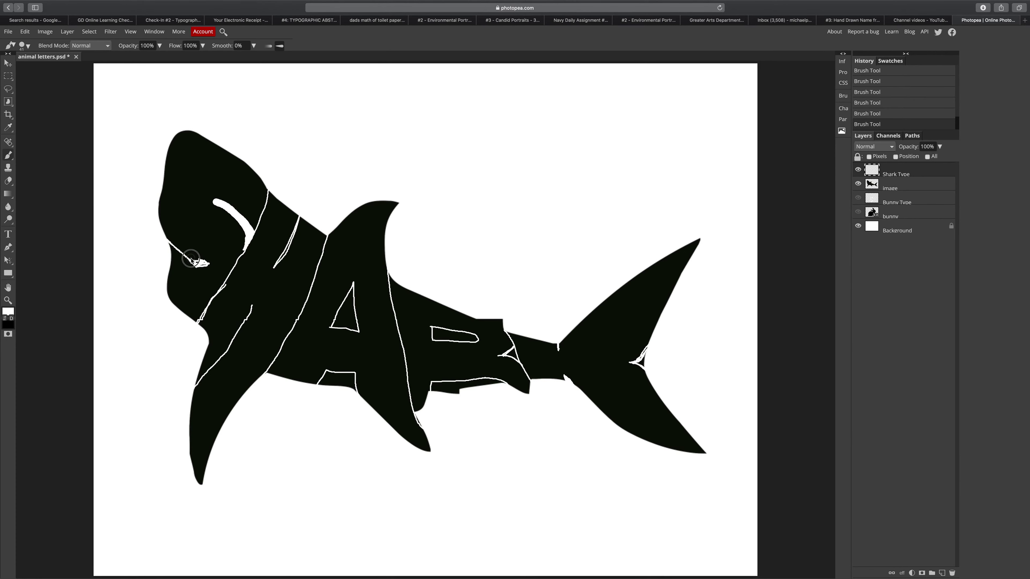
drag(193, 261, 156, 230)
Undo the stray white dab on the mouth stroke
right_click(8, 181)
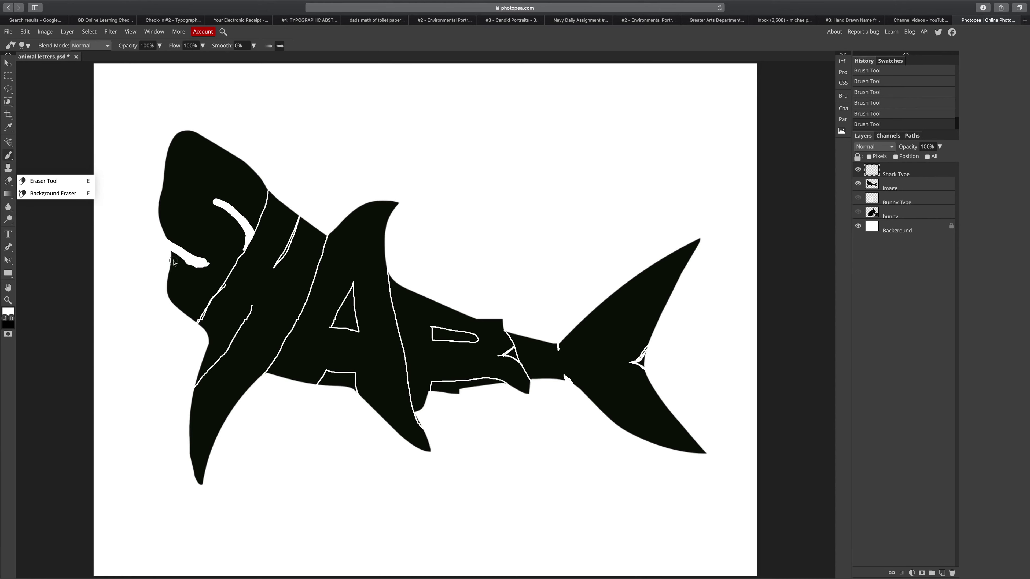
click(177, 259)
click(178, 259)
key(ctrl+z)
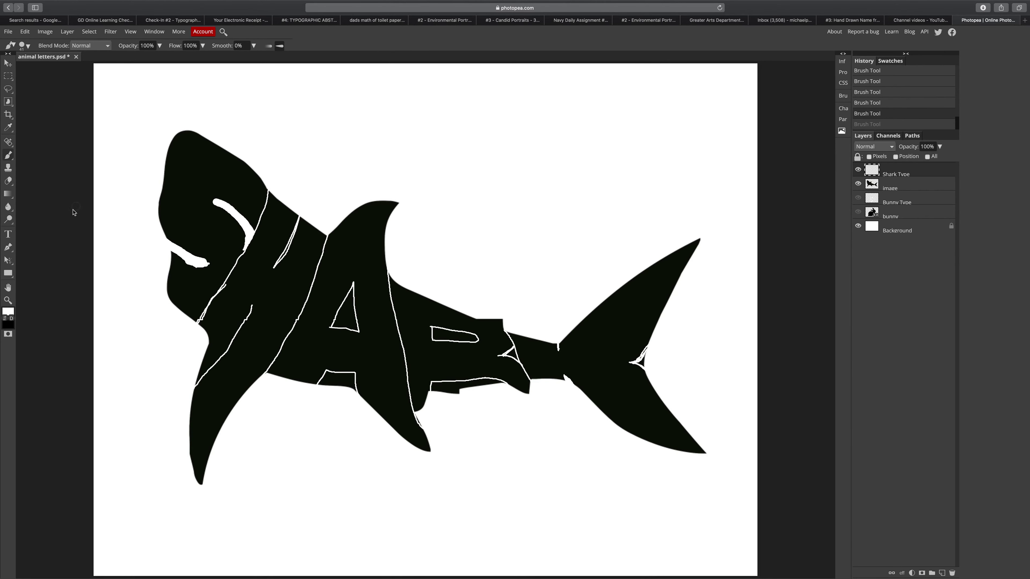
Erase the mouth stroke's tip and its join with the S, leaving a curved slot
click(8, 180)
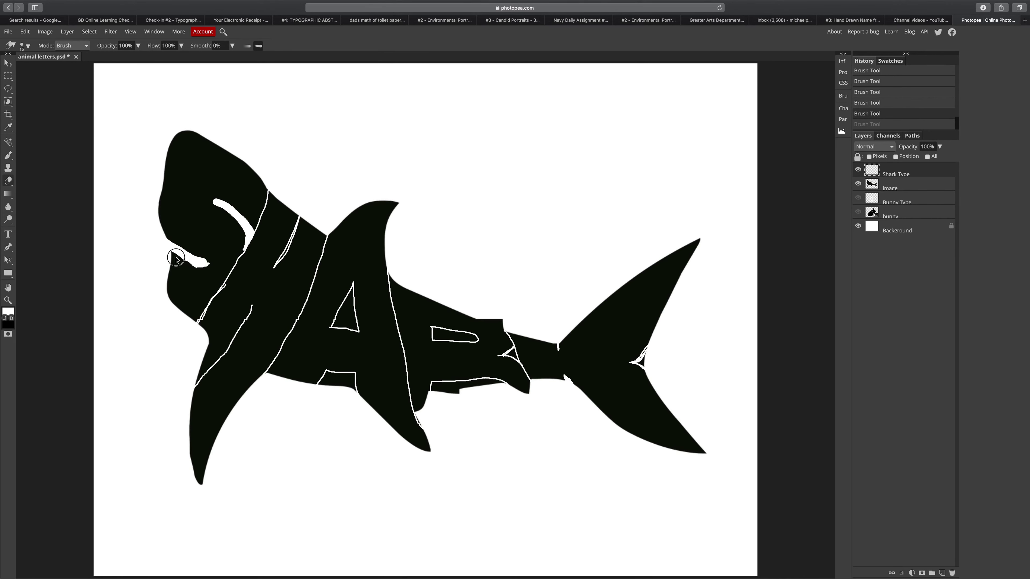
click(171, 253)
mouse_move(172, 253)
mouse_down()
mouse_move(207, 265)
mouse_move(168, 232)
mouse_up()
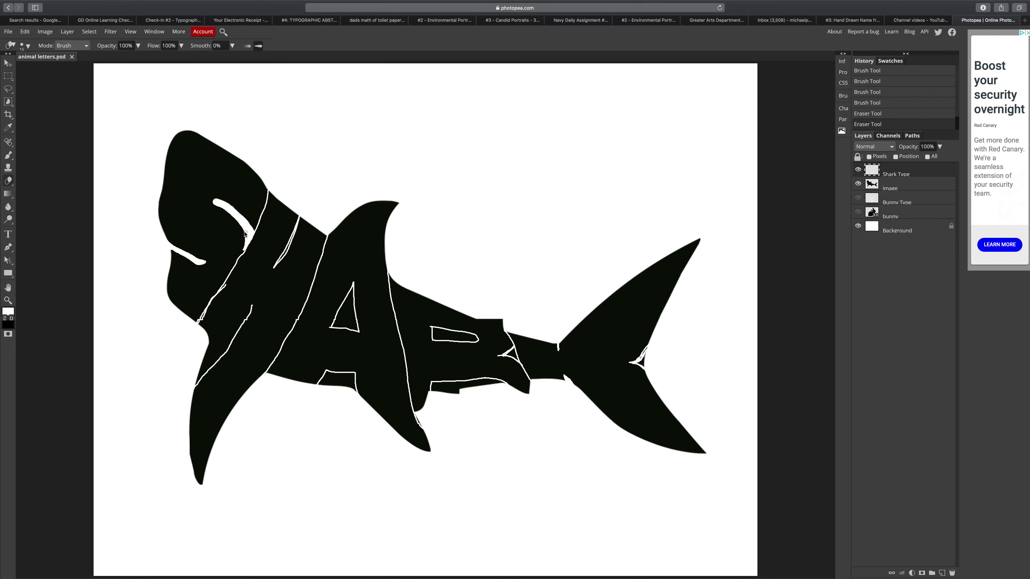
mouse_move(243, 254)
mouse_down()
mouse_move(244, 235)
mouse_move(244, 248)
mouse_up()
click(8, 156)
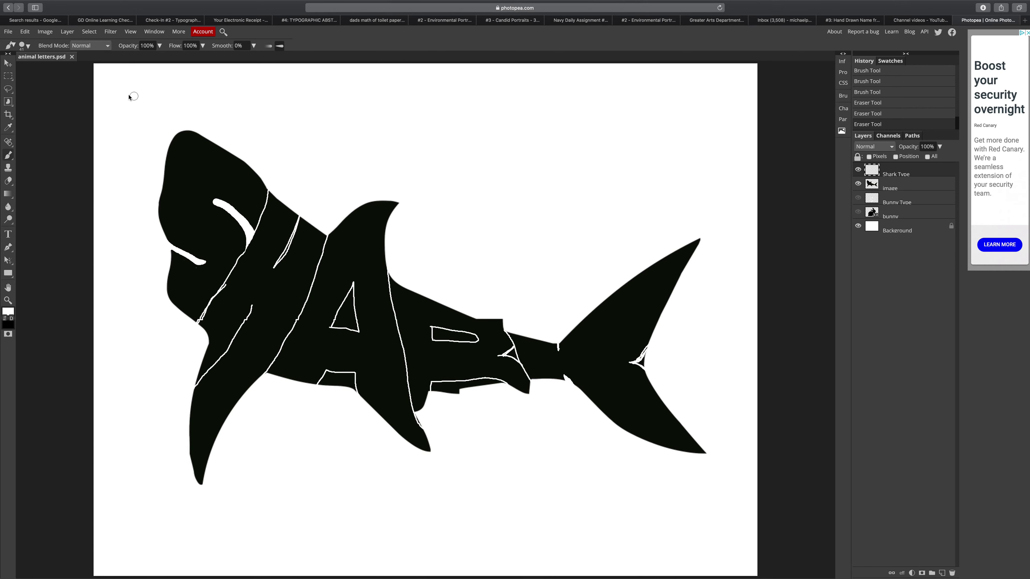
Thicken the thin white letter lines down from the top edge and between the H and A
mouse_move(269, 192)
mouse_down()
mouse_move(219, 293)
mouse_move(178, 331)
mouse_up()
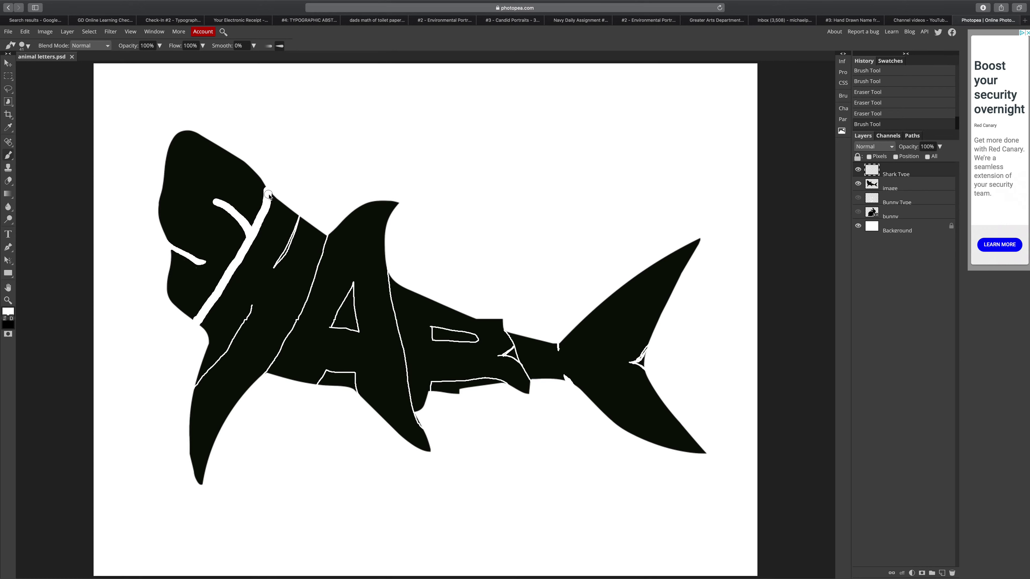
drag(269, 175, 268, 183)
drag(299, 213, 279, 268)
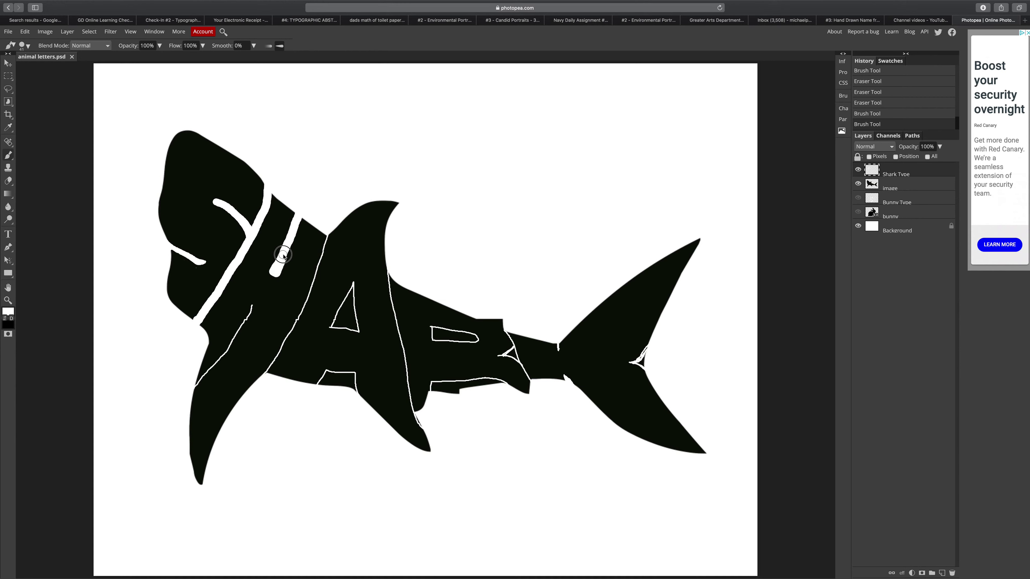
click(301, 211)
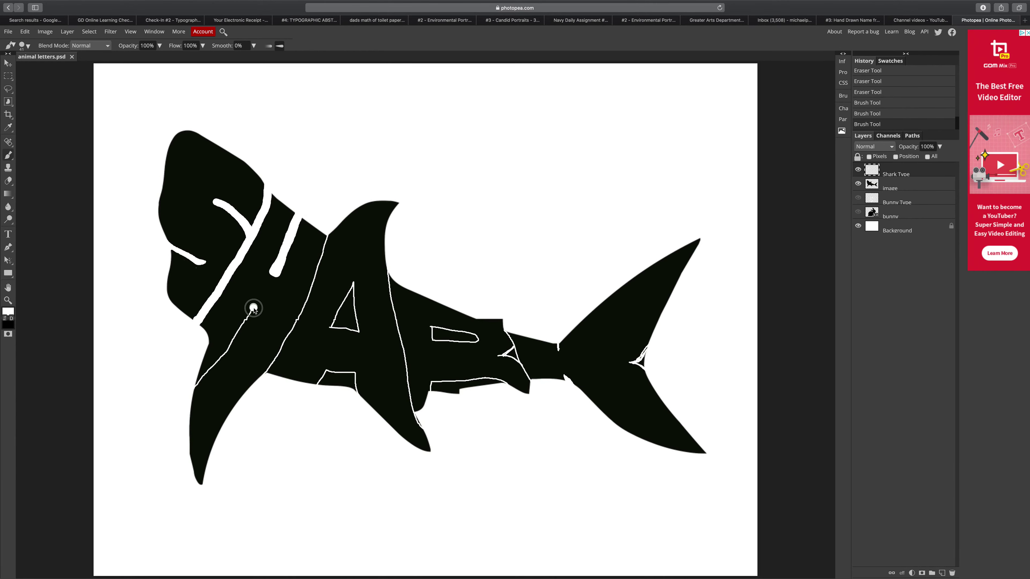
click(254, 309)
drag(256, 310, 183, 401)
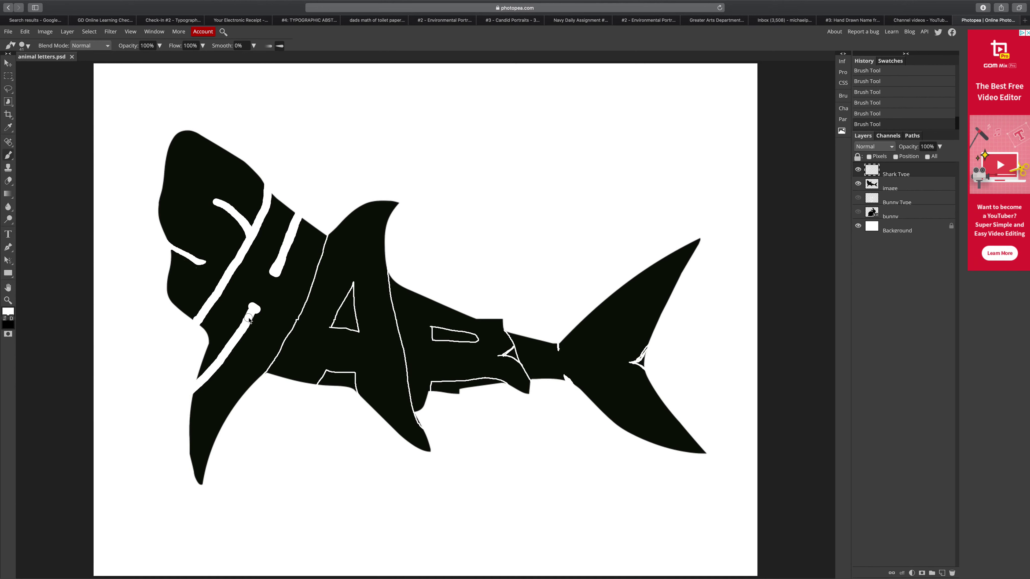
mouse_move(254, 312)
mouse_down()
mouse_move(215, 372)
mouse_move(193, 382)
mouse_up()
Thicken the A's inner edge and paint white into the notches under the A and R
mouse_move(336, 327)
mouse_down()
mouse_move(352, 289)
mouse_move(354, 327)
mouse_move(344, 327)
mouse_move(356, 330)
mouse_move(343, 318)
mouse_move(352, 283)
mouse_up()
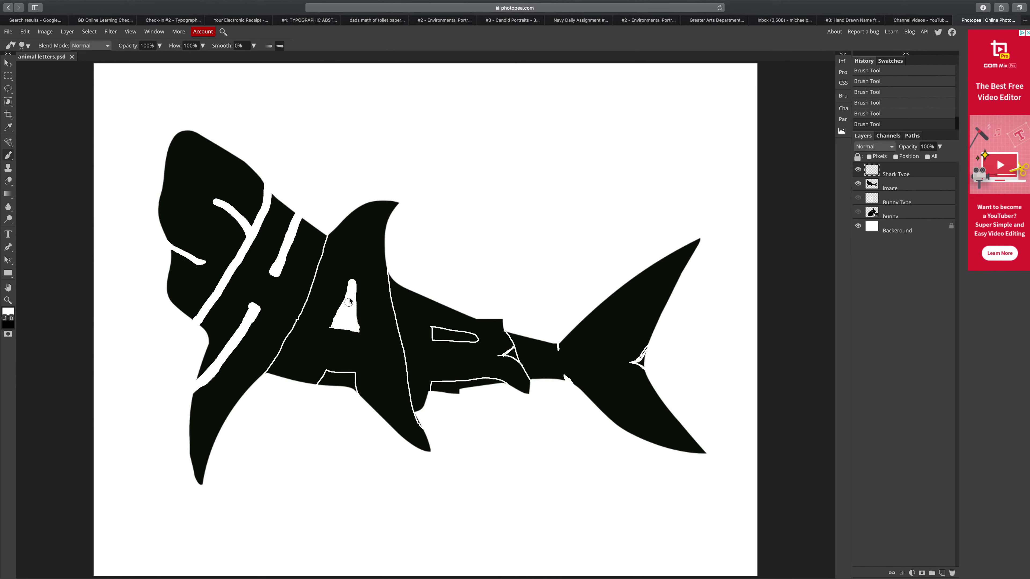
mouse_move(328, 376)
mouse_down()
mouse_move(323, 387)
mouse_move(352, 373)
mouse_move(354, 397)
mouse_up()
drag(327, 375, 317, 386)
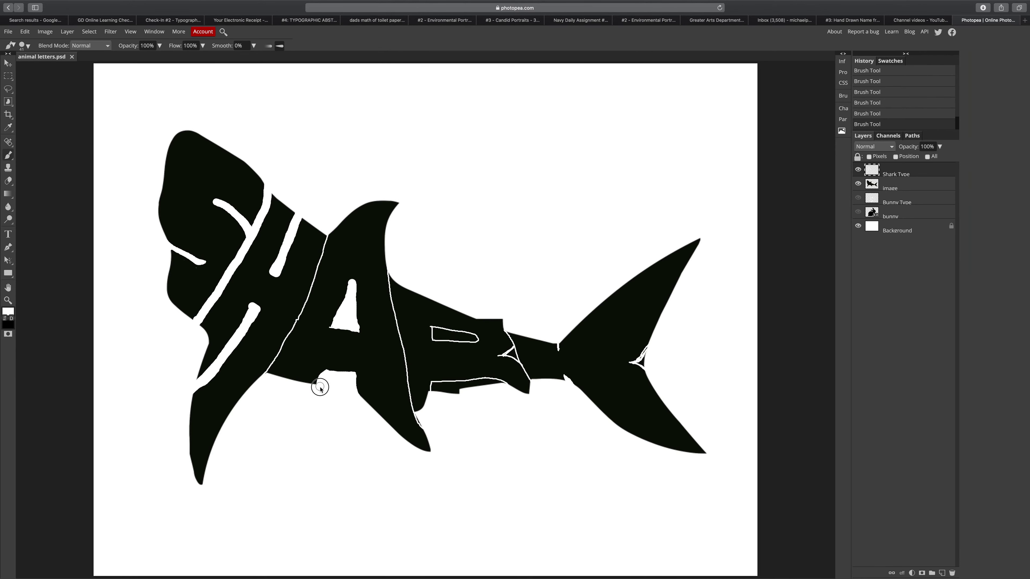
mouse_move(434, 389)
mouse_down()
mouse_move(501, 387)
mouse_move(430, 385)
mouse_move(431, 401)
mouse_up()
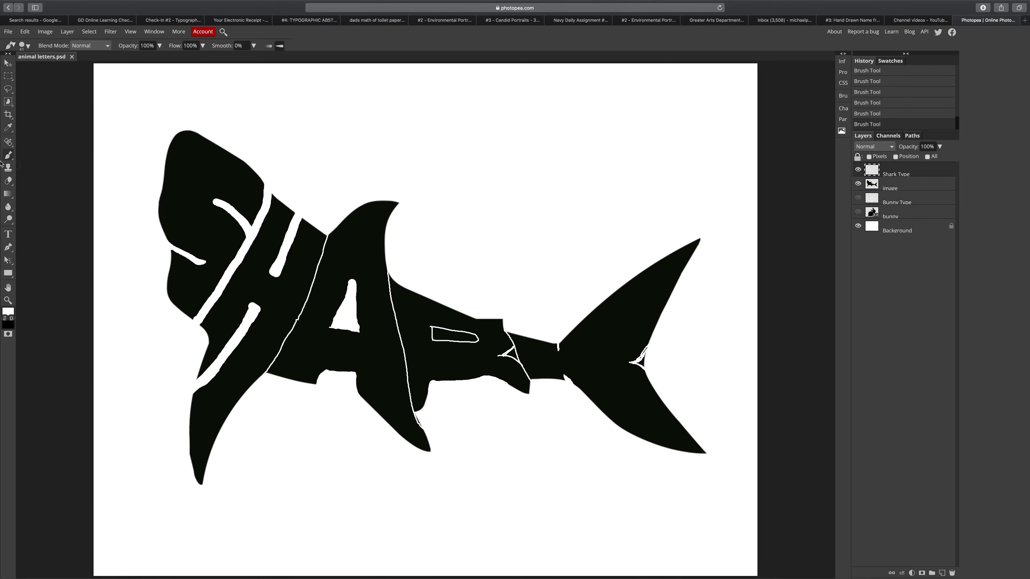
right_click(12, 186)
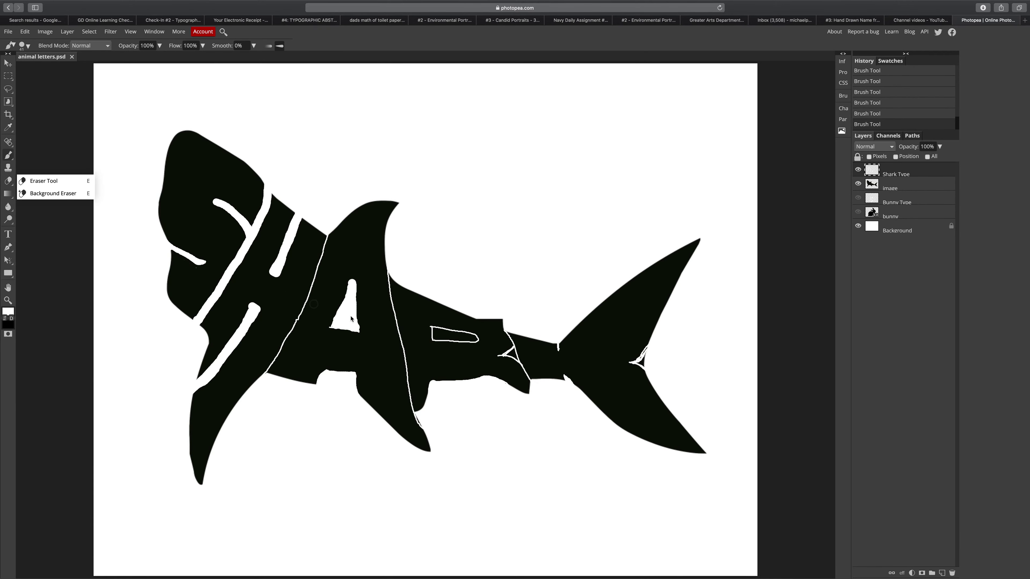
Erase the bump beneath the R and repaint the shark's underside to smooth its edge
click(434, 380)
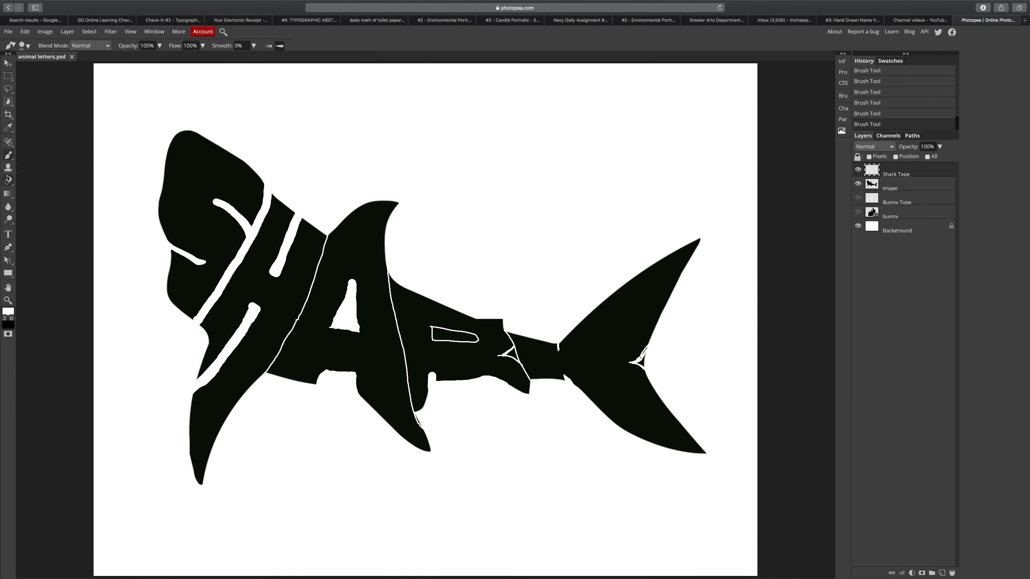
key(e)
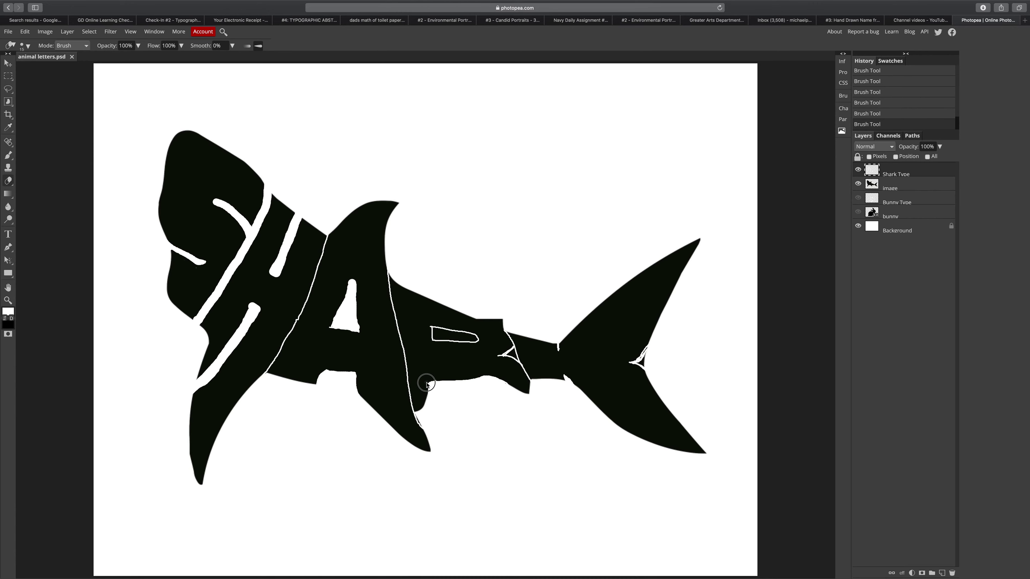
mouse_move(434, 384)
mouse_down()
mouse_move(433, 395)
mouse_move(436, 385)
mouse_up()
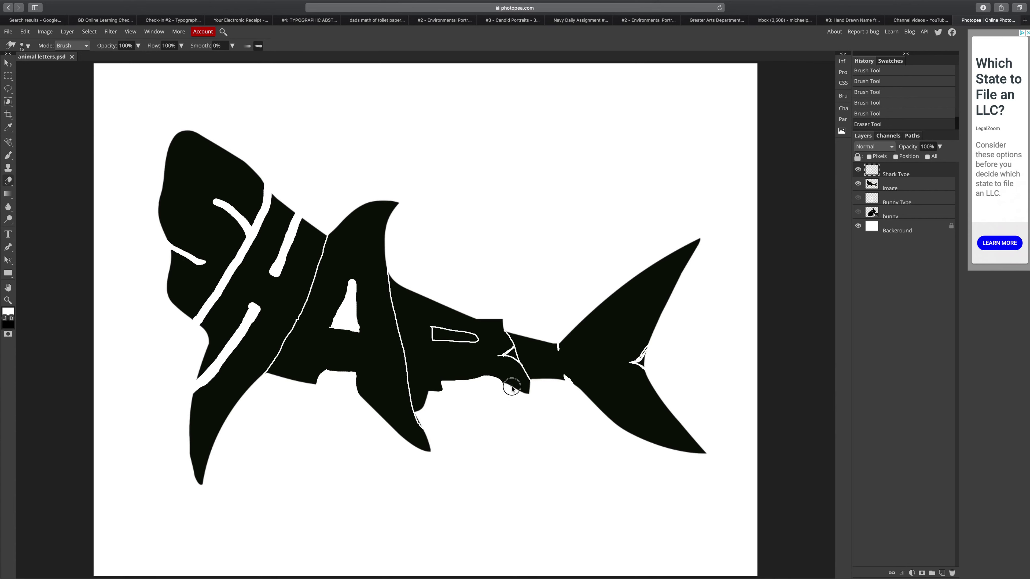
drag(509, 383, 496, 379)
drag(498, 380, 486, 377)
click(8, 157)
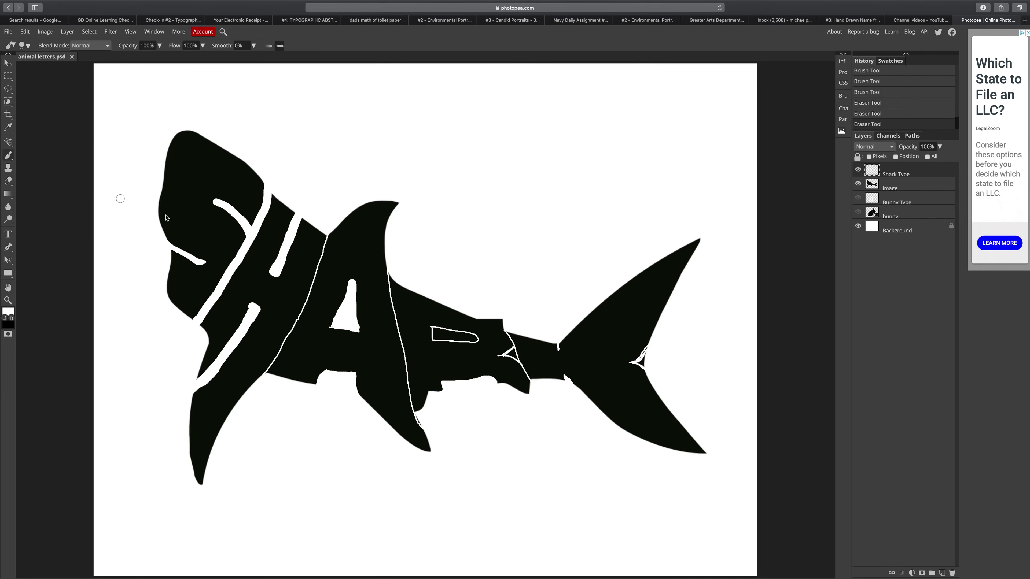
drag(485, 380, 432, 377)
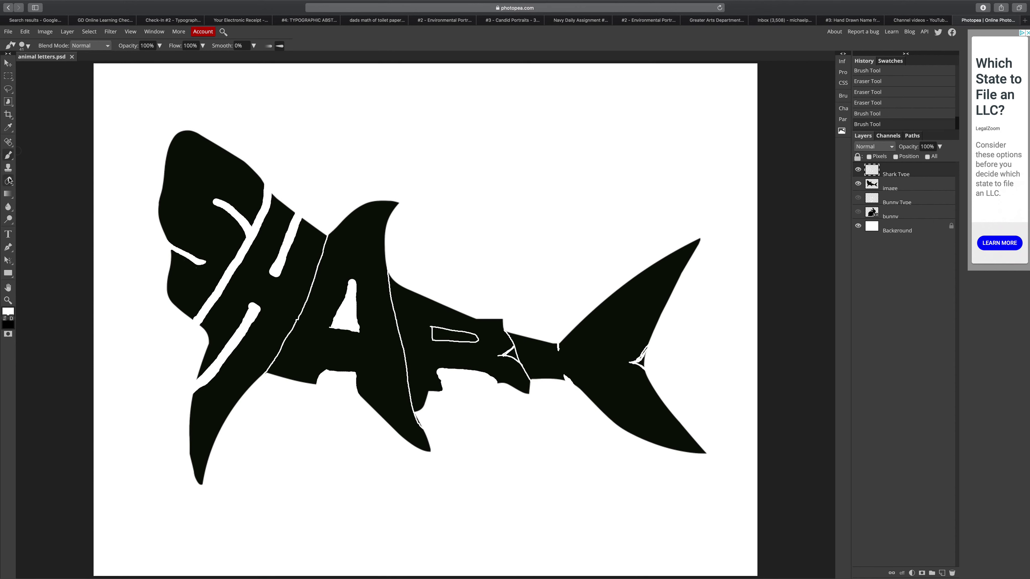
Rework the underside notch, fill the shape inside the R, and undo the gill-notch stroke
click(9, 181)
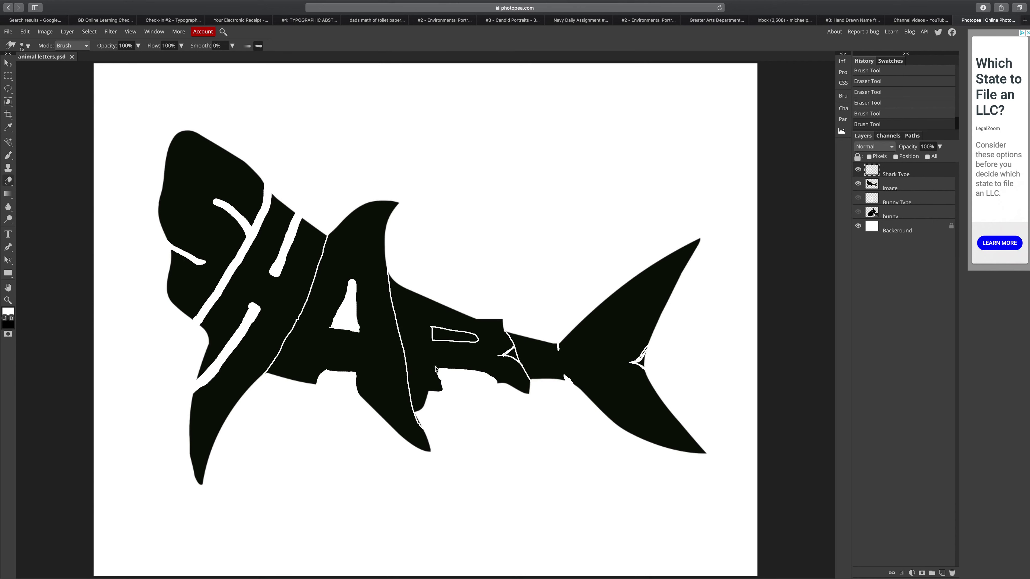
mouse_move(437, 366)
mouse_down()
mouse_move(438, 384)
mouse_move(436, 362)
mouse_up()
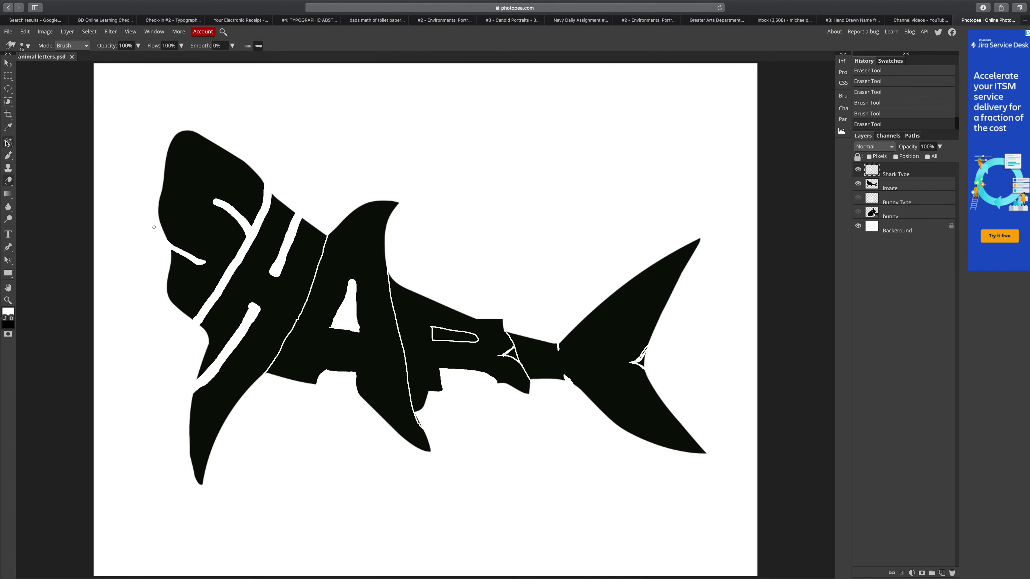
click(8, 155)
mouse_move(437, 334)
mouse_down()
mouse_move(475, 337)
mouse_move(434, 333)
mouse_up()
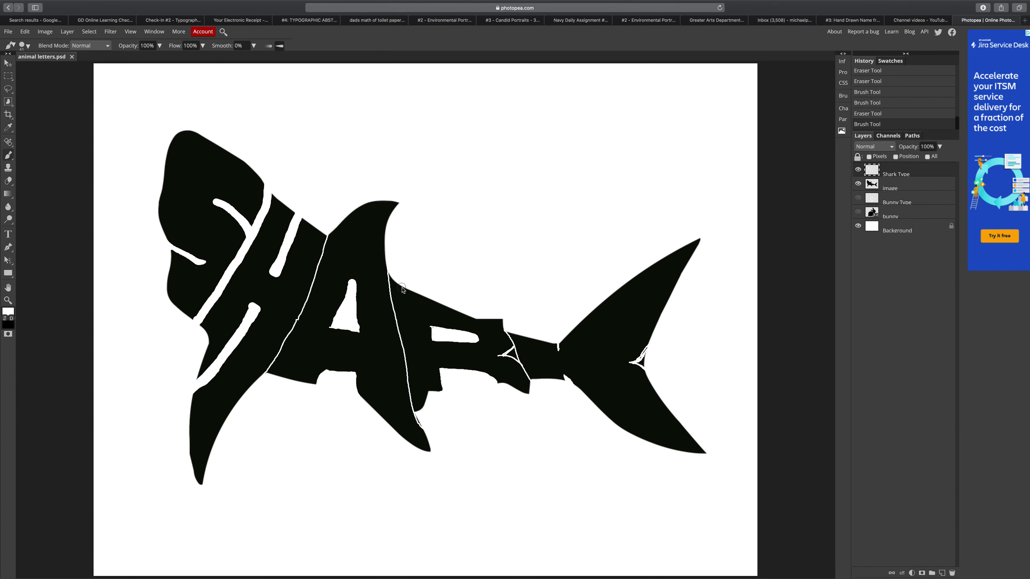
mouse_move(510, 354)
mouse_down()
mouse_move(522, 362)
mouse_move(504, 354)
mouse_move(520, 348)
mouse_move(517, 360)
mouse_move(506, 357)
mouse_move(536, 393)
mouse_up()
key(ctrl+z)
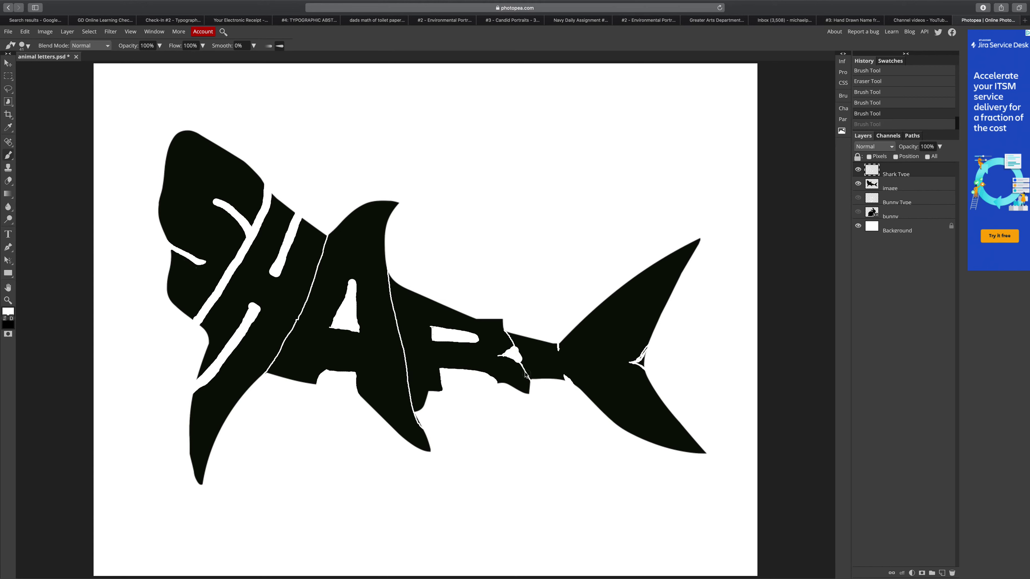
Paint a white stroke through the gill notch edge to edge, then try and undo strokes between H and A
drag(518, 357, 536, 393)
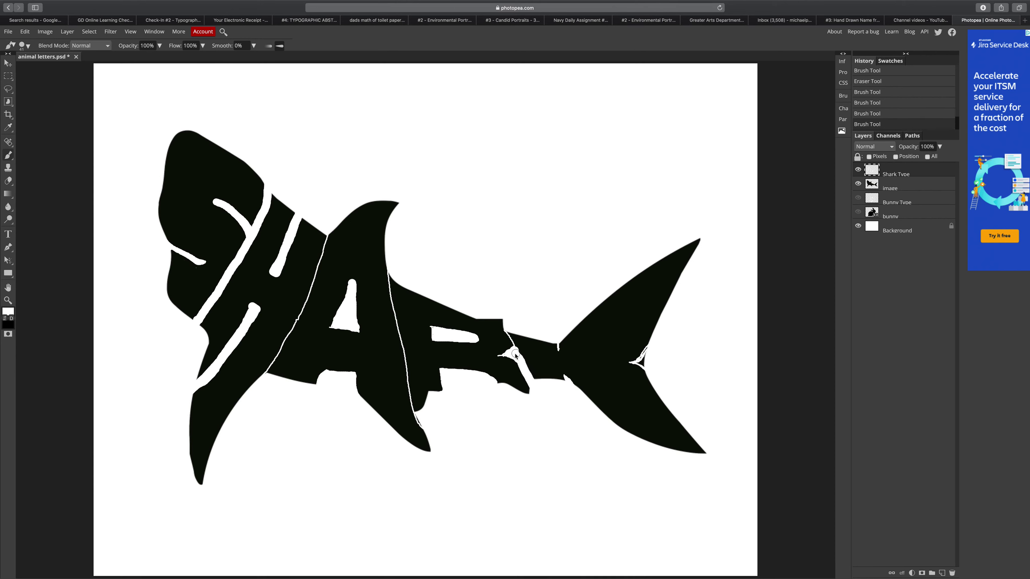
drag(518, 357, 503, 319)
drag(329, 228, 263, 377)
key(ctrl+z)
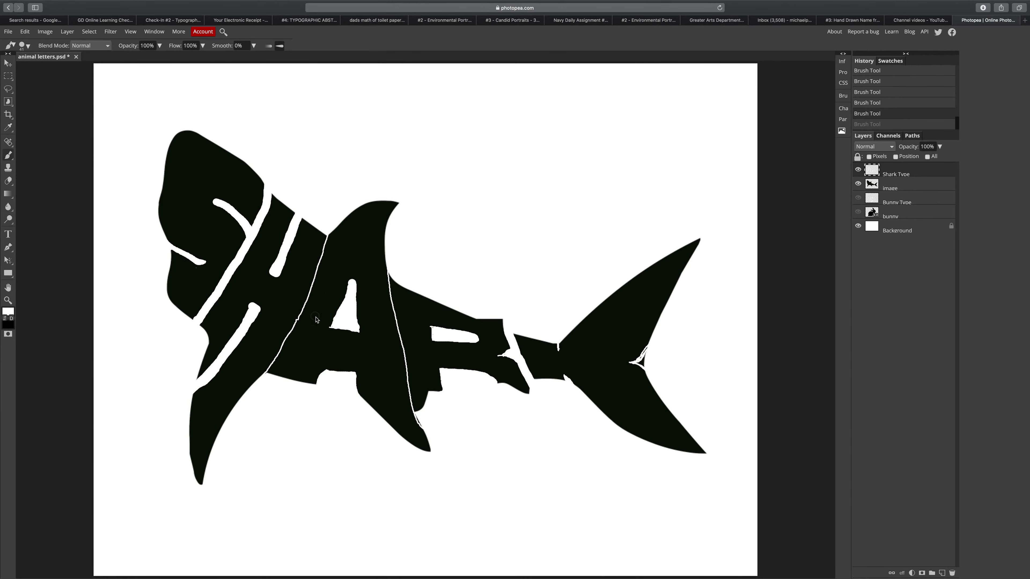
drag(328, 232, 297, 325)
key(ctrl+z)
drag(329, 232, 264, 382)
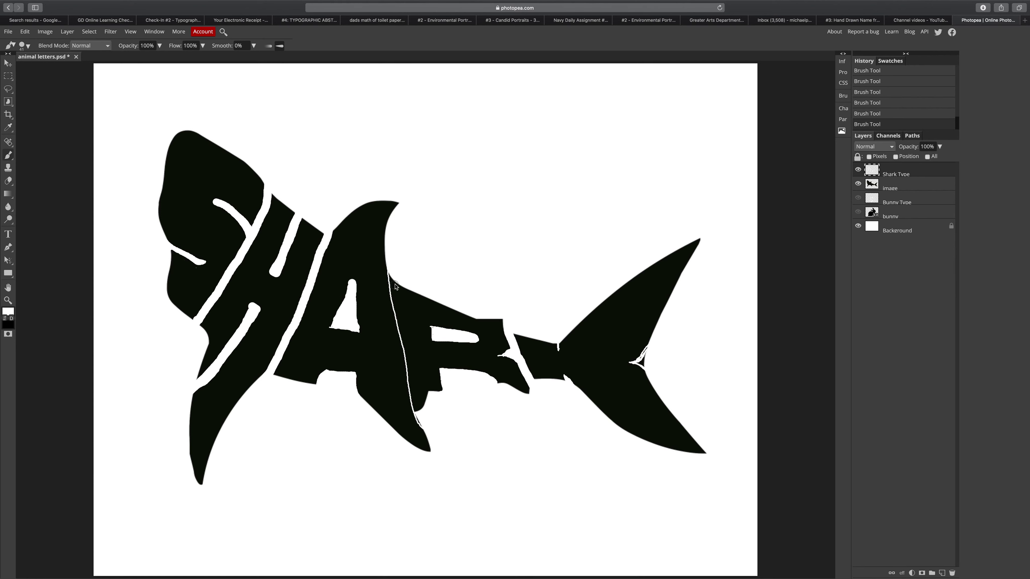
key(ctrl+z)
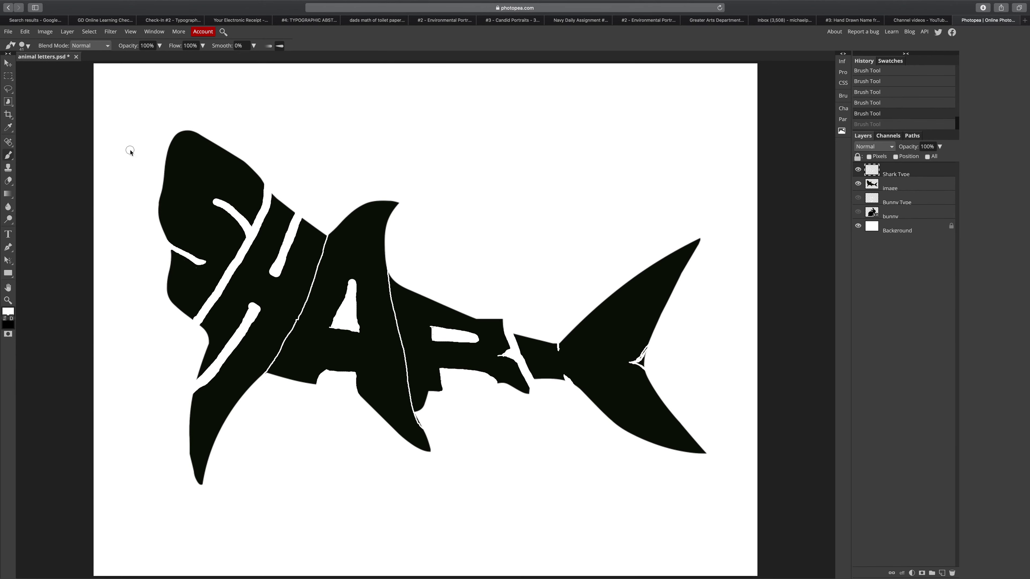
click(23, 48)
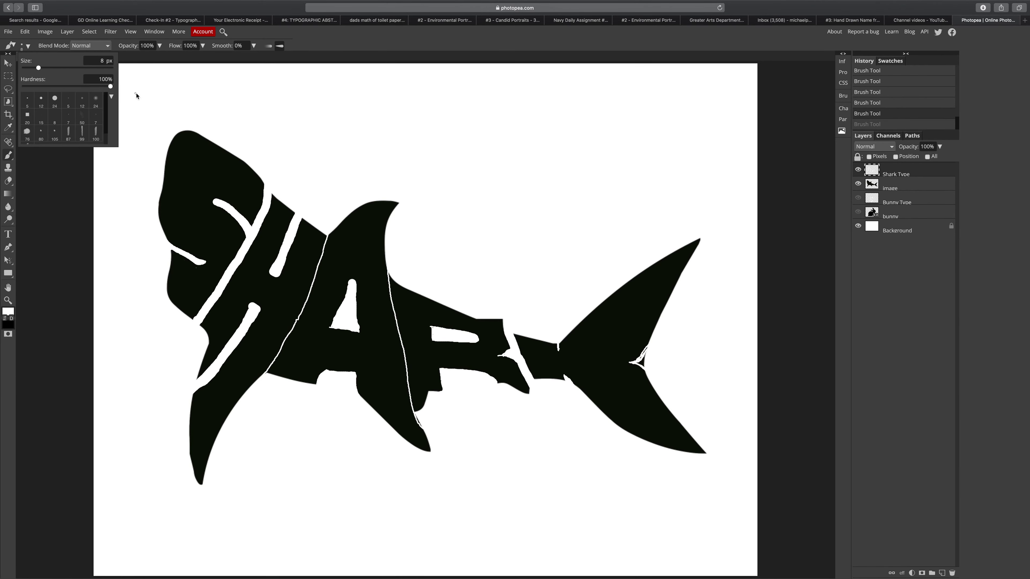
Set the brush to 22 px and thicken the white strokes around the A and its legs
drag(40, 70, 46, 69)
click(328, 231)
drag(331, 230, 261, 382)
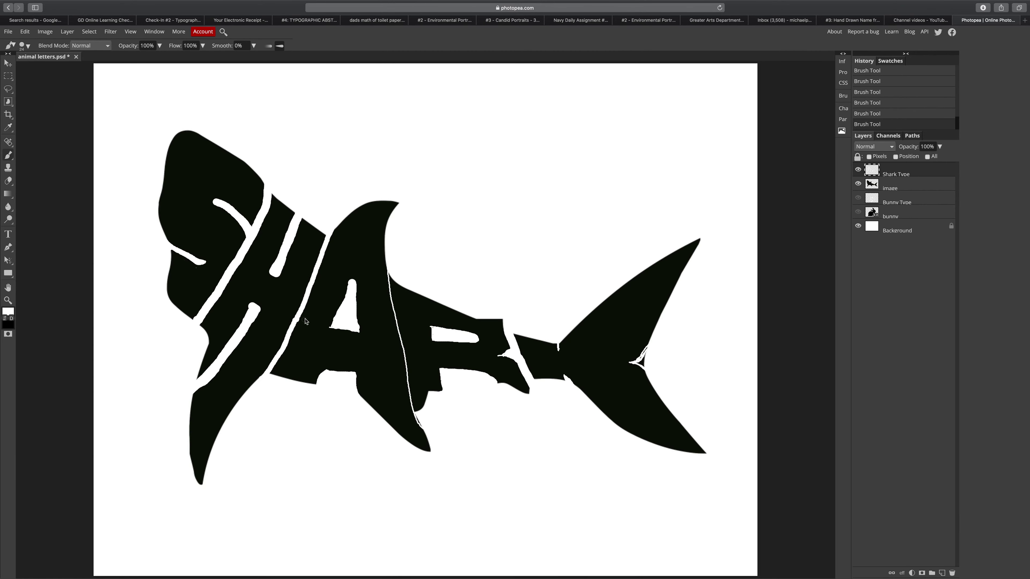
mouse_move(333, 324)
mouse_down()
mouse_move(352, 285)
mouse_move(340, 294)
mouse_move(356, 326)
mouse_move(349, 299)
mouse_move(347, 338)
mouse_move(359, 329)
mouse_move(332, 331)
mouse_up()
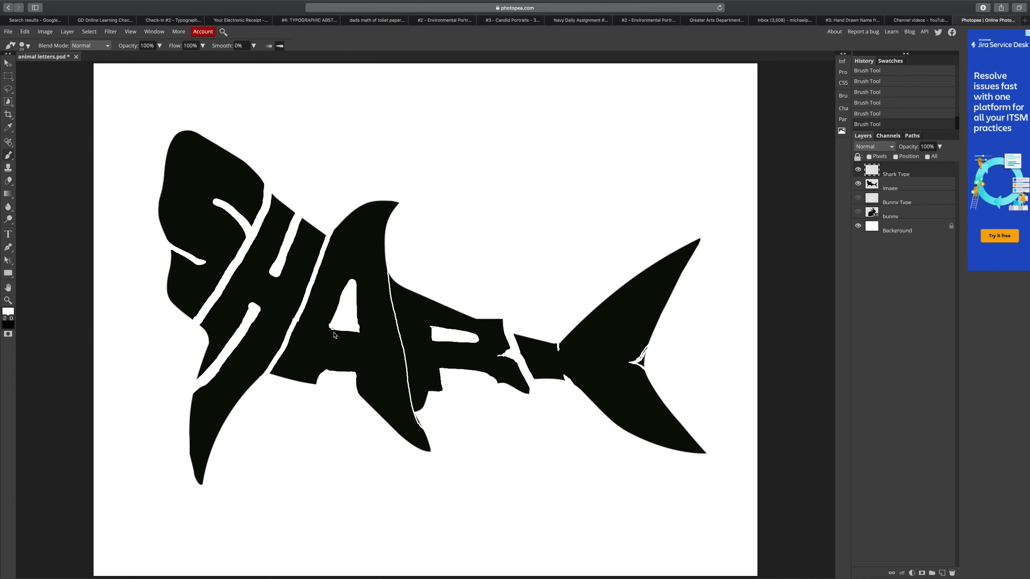
mouse_move(323, 379)
mouse_down()
mouse_move(323, 368)
mouse_move(352, 374)
mouse_up()
mouse_move(387, 257)
mouse_down()
mouse_move(411, 389)
mouse_move(432, 432)
mouse_up()
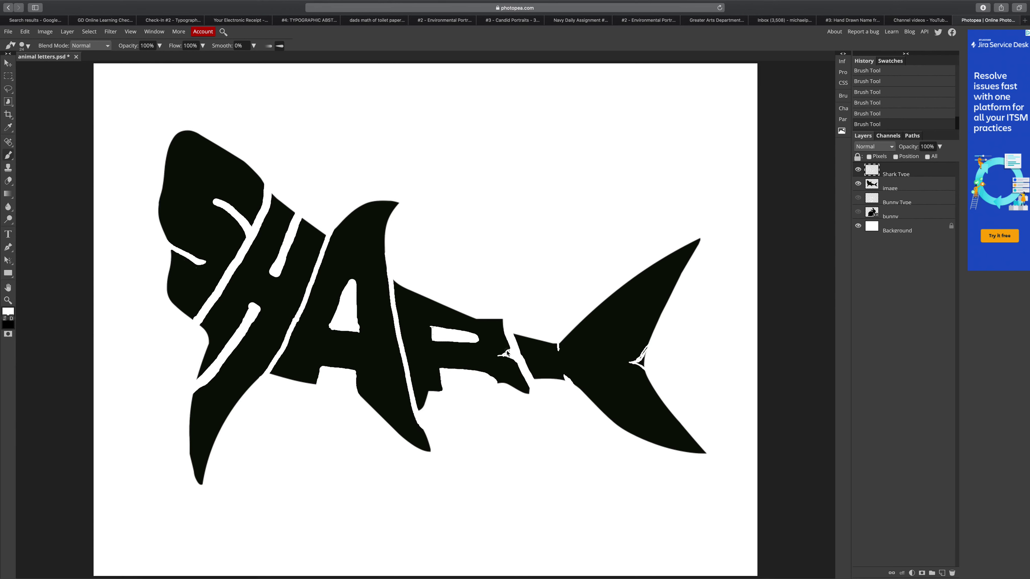
key(ctrl+z)
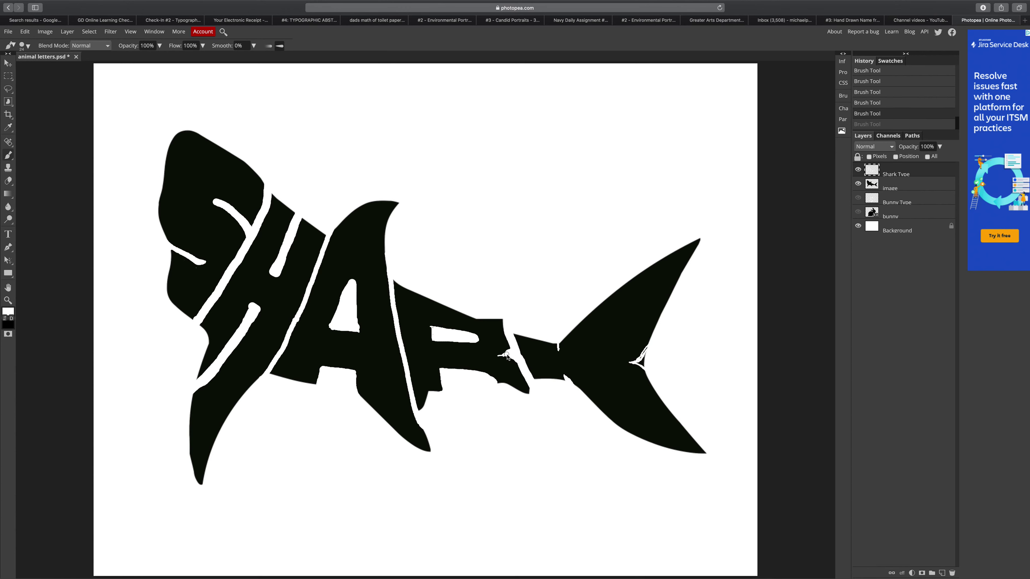
Widen the R–K gap, notch the tail join, and smooth the tail notch with small dabs
drag(510, 355, 505, 328)
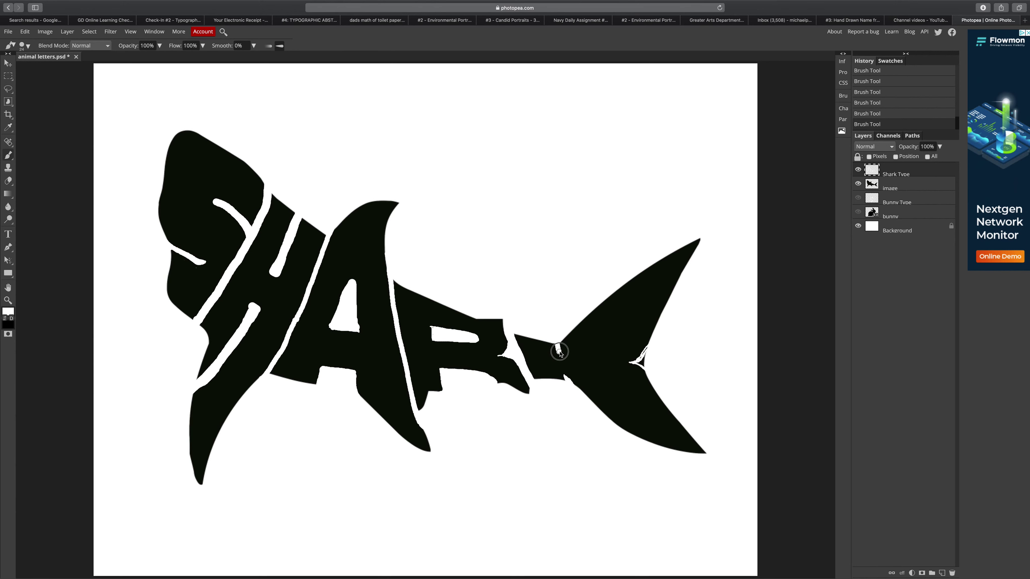
drag(560, 351, 558, 341)
drag(563, 372, 567, 377)
key(ctrl+z)
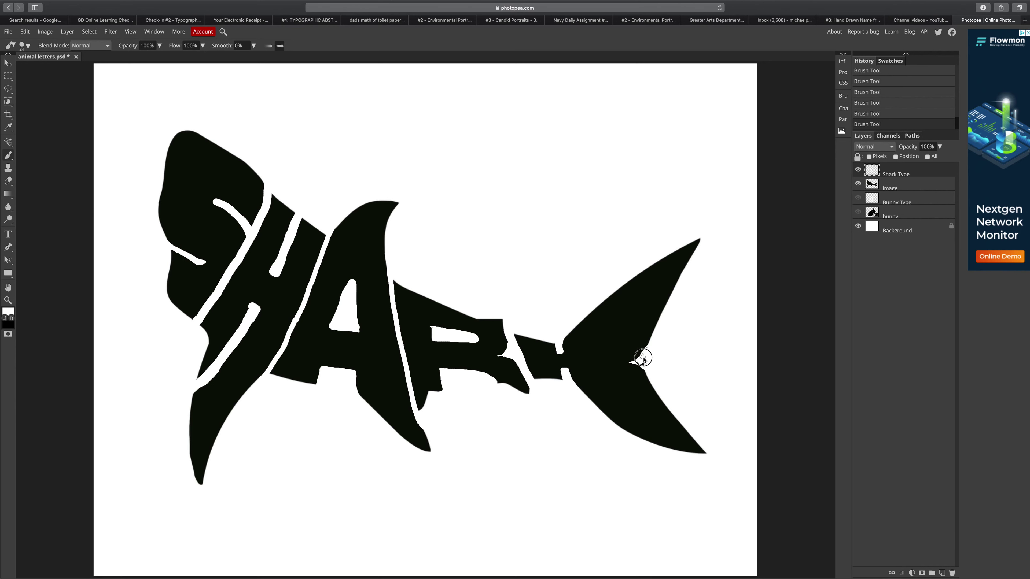
drag(636, 359, 643, 352)
click(631, 362)
key(bracketleft)
key(bracketleft)
click(628, 362)
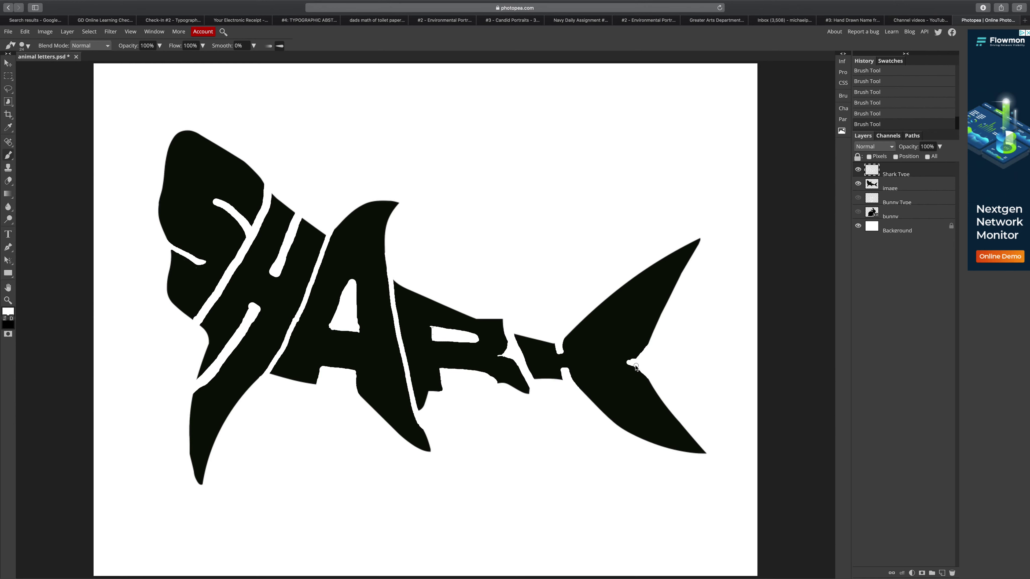
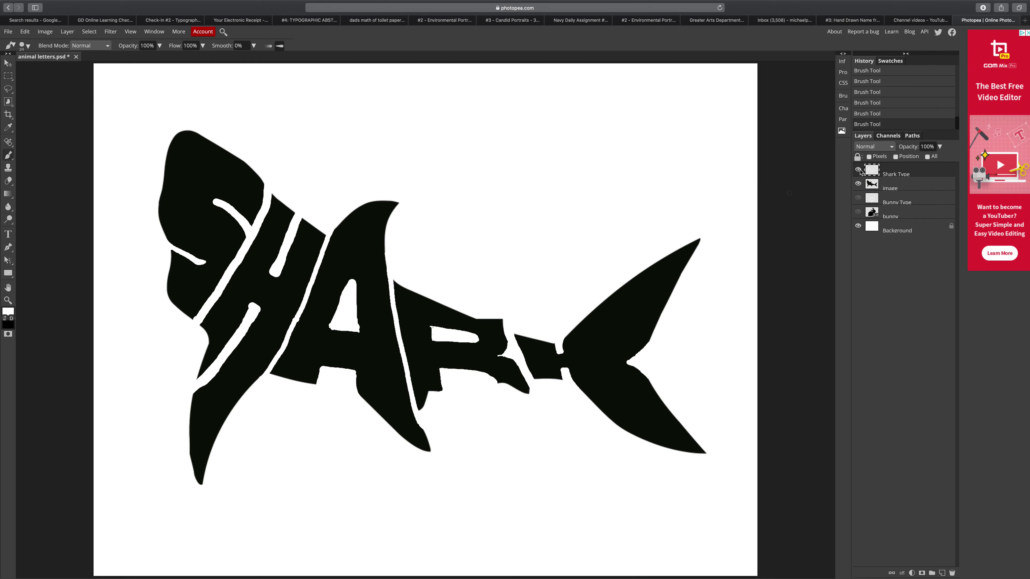
Export the SHARK lettering artwork as a JPG at 100% quality and save it
click(7, 32)
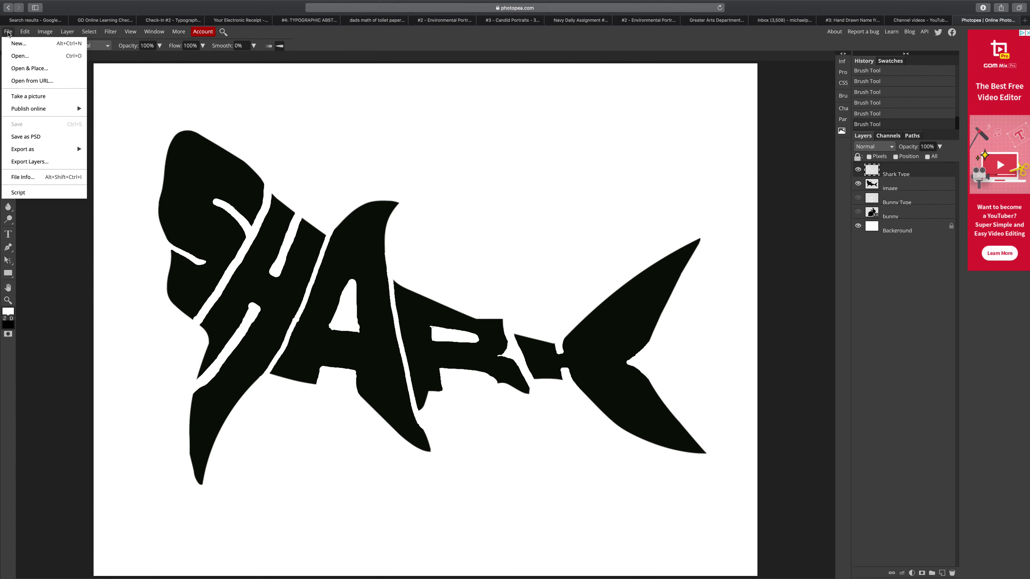
mouse_move(72, 157)
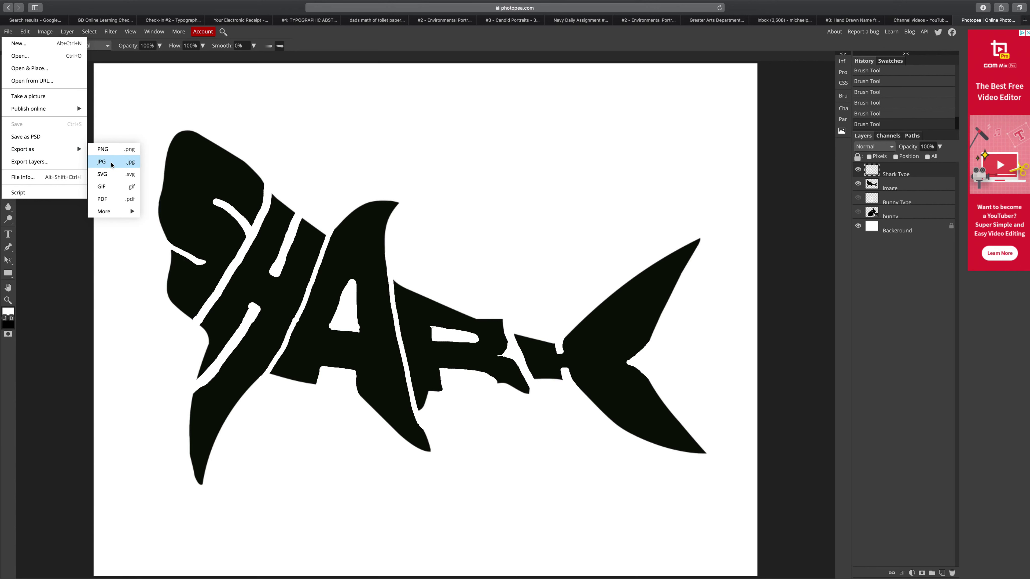
click(111, 163)
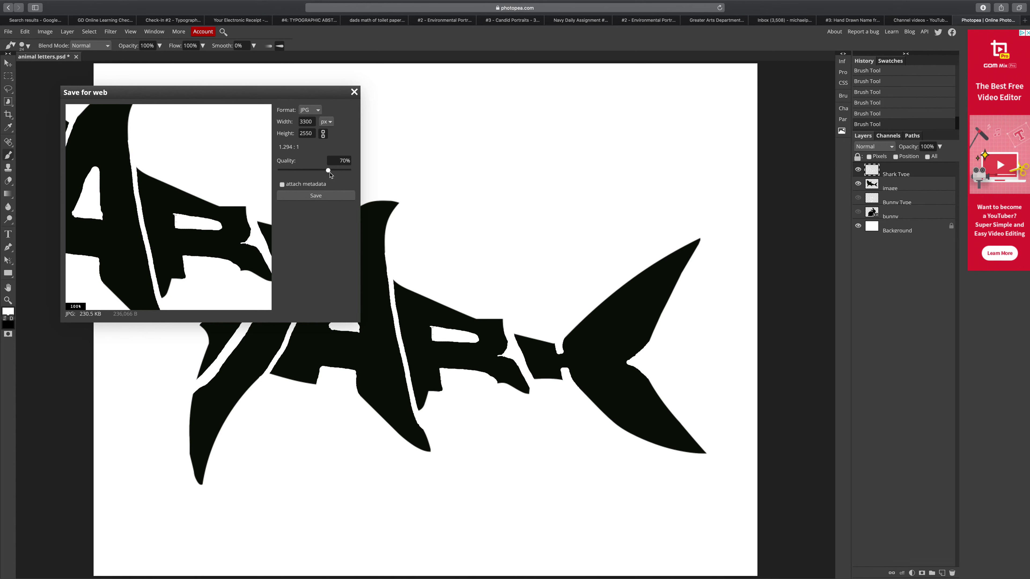
drag(329, 170, 353, 171)
click(316, 195)
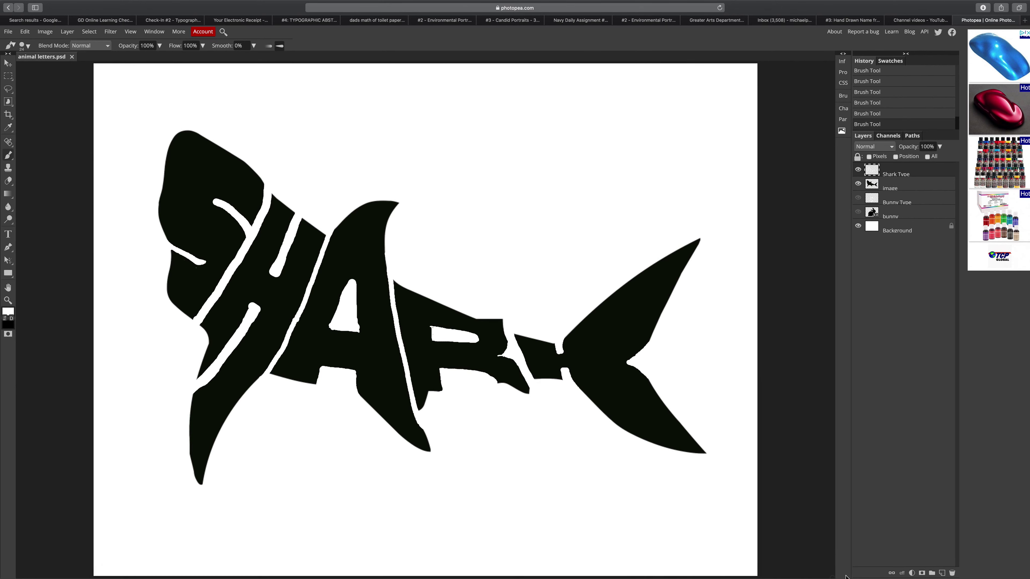
Open animal letters-2.psd from Downloads in Photoshop and move its window to the upper left
mouse_move(828, 564)
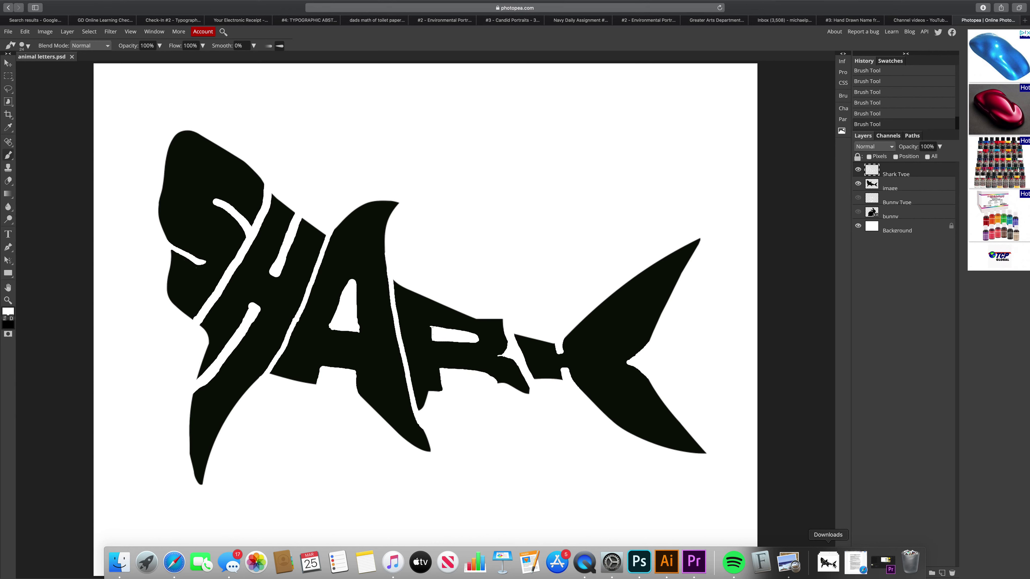
click(828, 564)
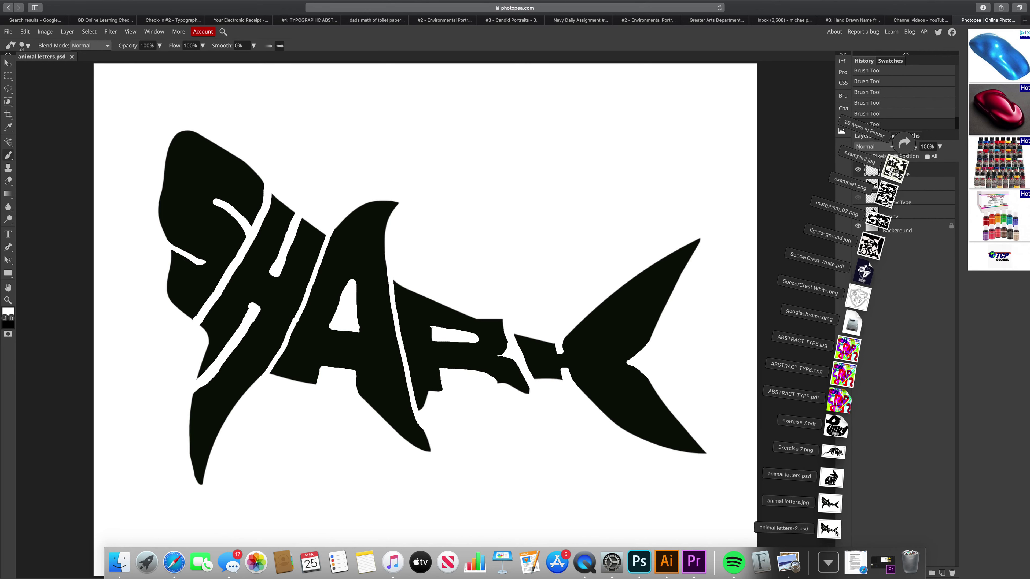
click(835, 533)
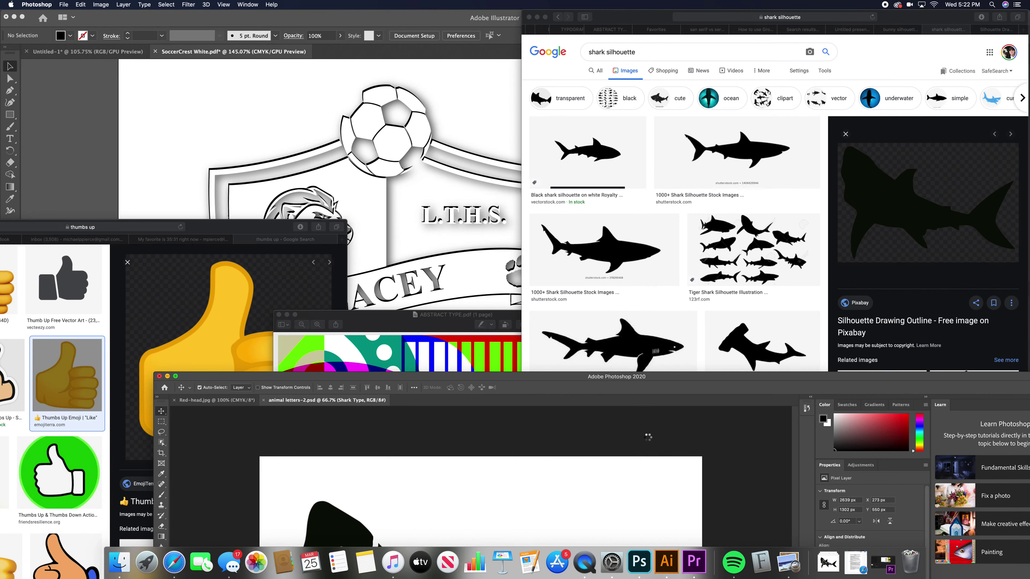
drag(517, 375, 421, 38)
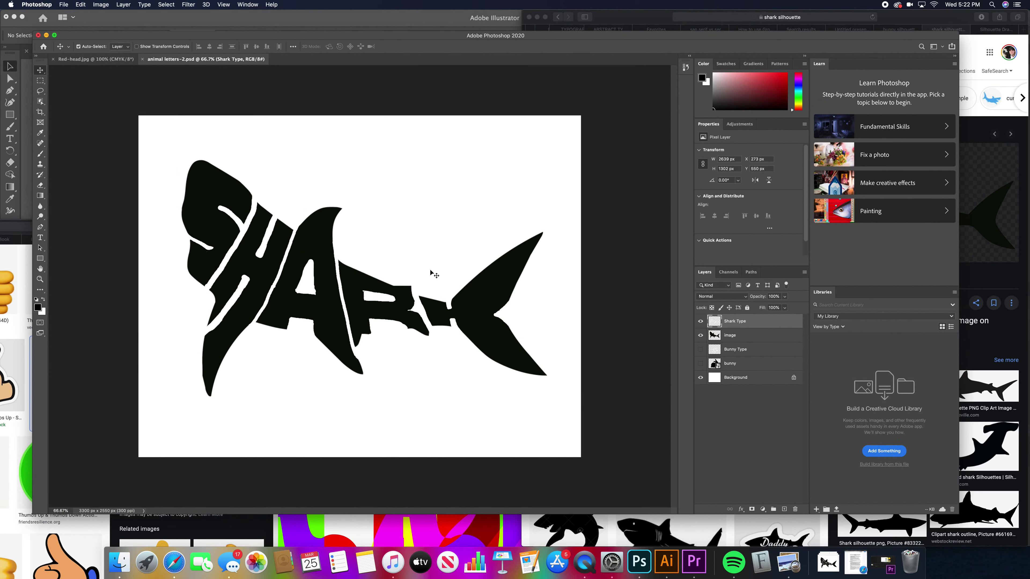